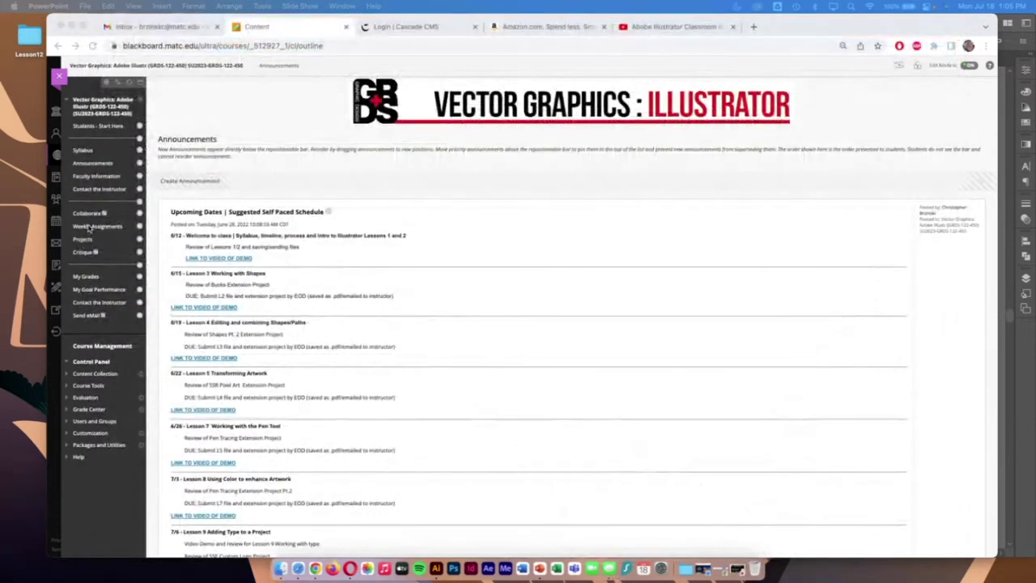
Open PROJECT: Self Portrait under Lesson 12 in Blackboard, then minimize Chrome and open the Lesson12 folder
left_click(96, 226)
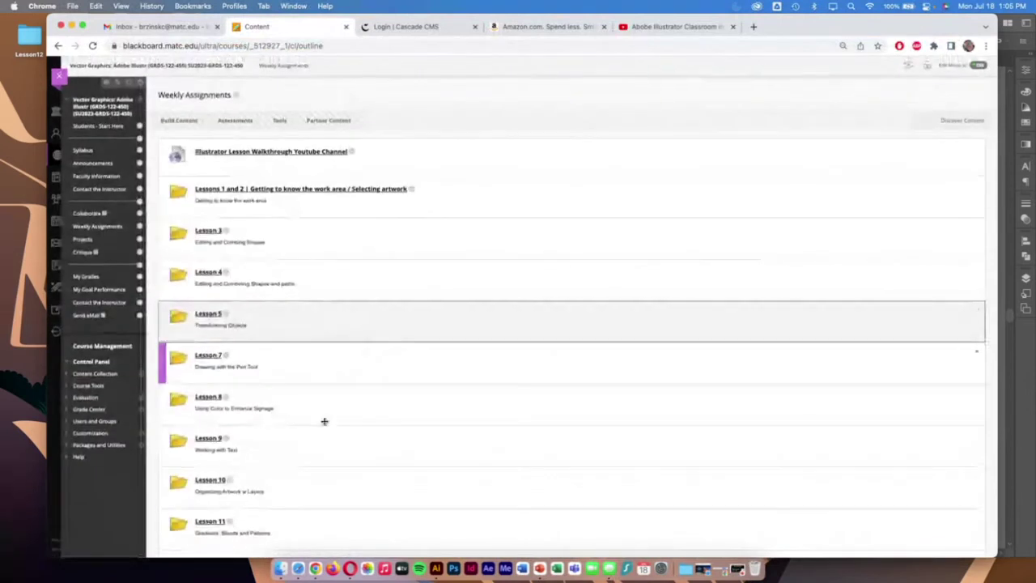
scroll(267, 477, "down", 4)
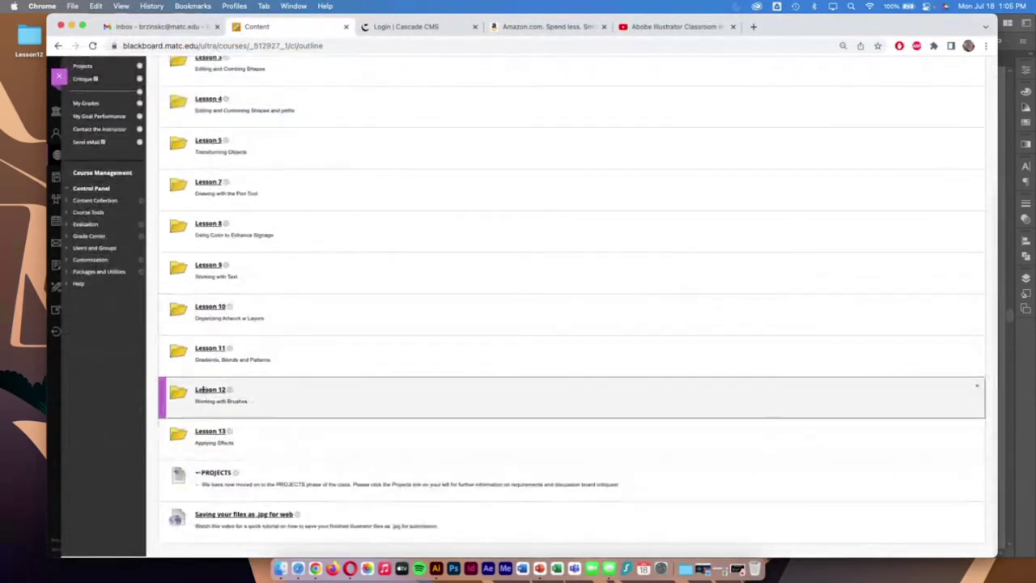
left_click(207, 390)
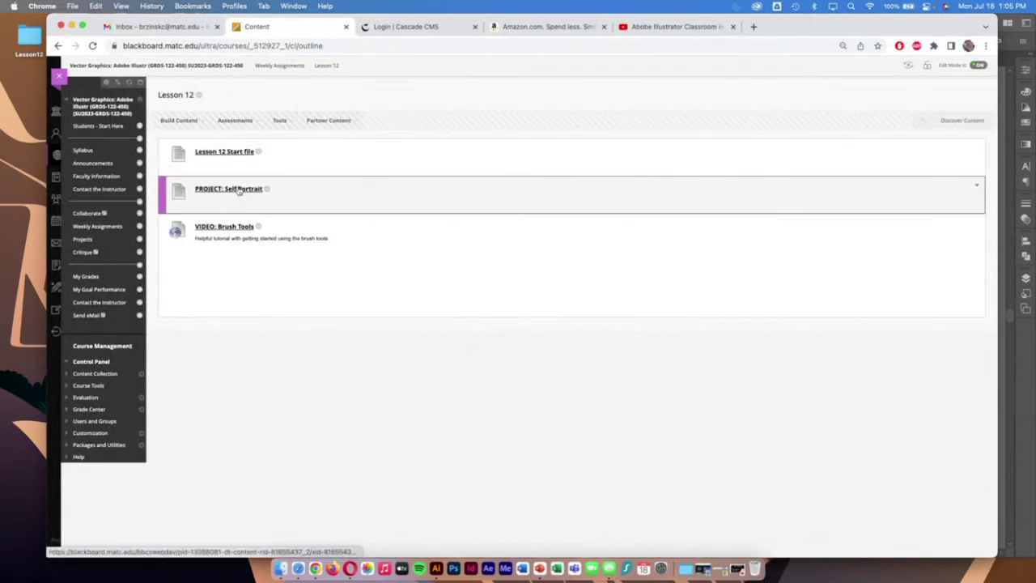
left_click(237, 190)
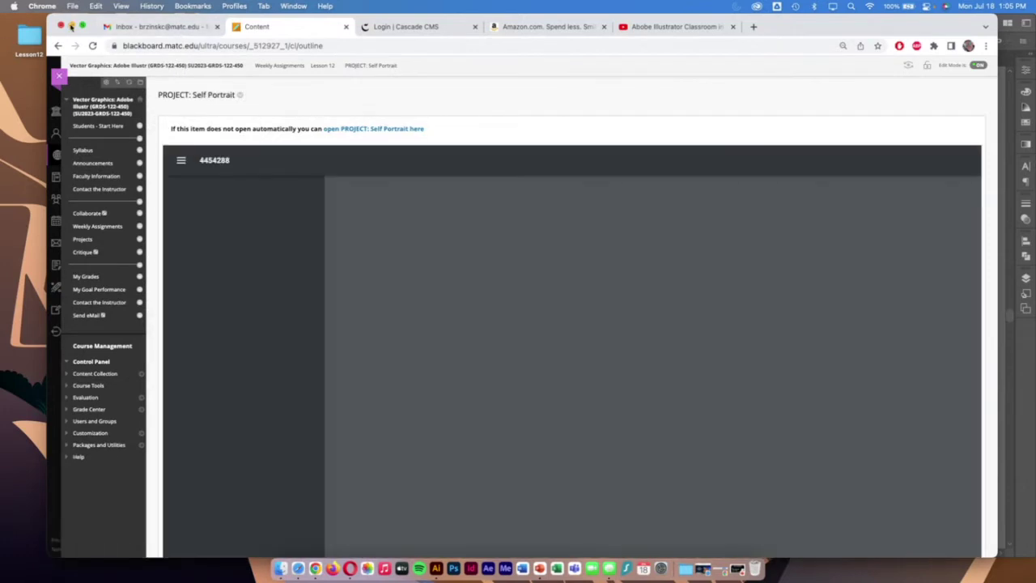
left_click(71, 26)
double_click(31, 36)
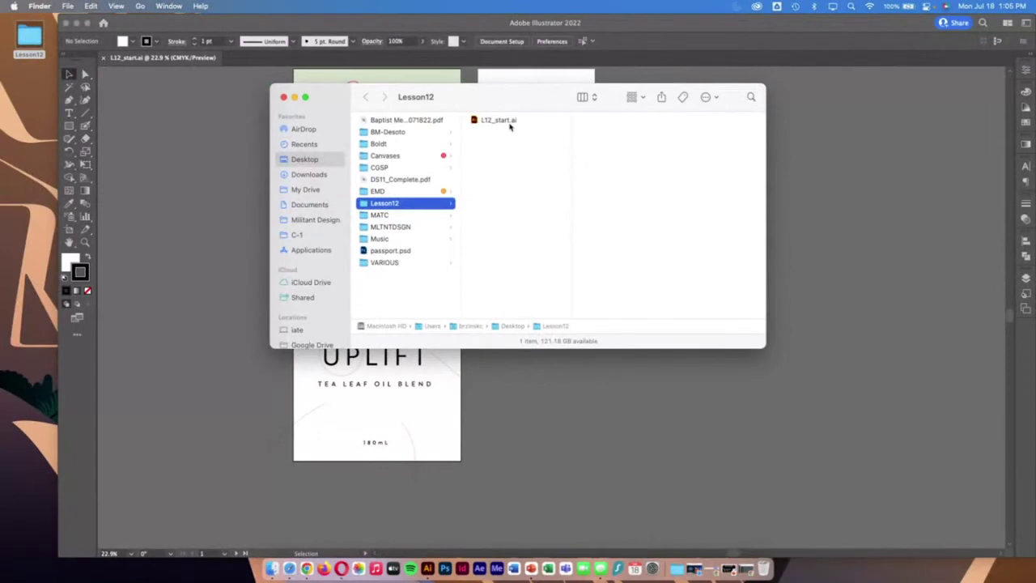
Bring the L12_start.ai Illustrator window to the front and maximize it
left_click(556, 403)
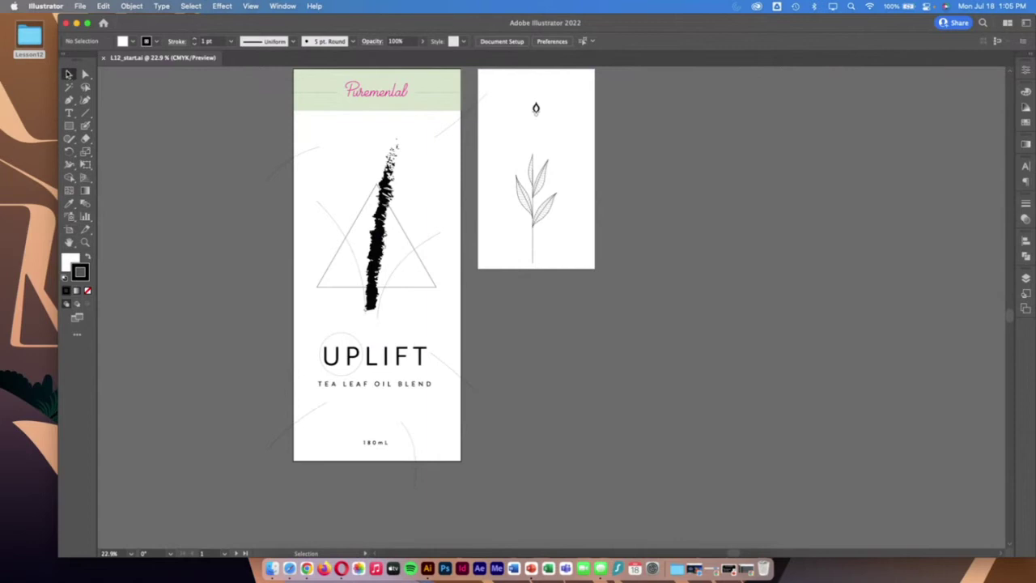
double_click(188, 23)
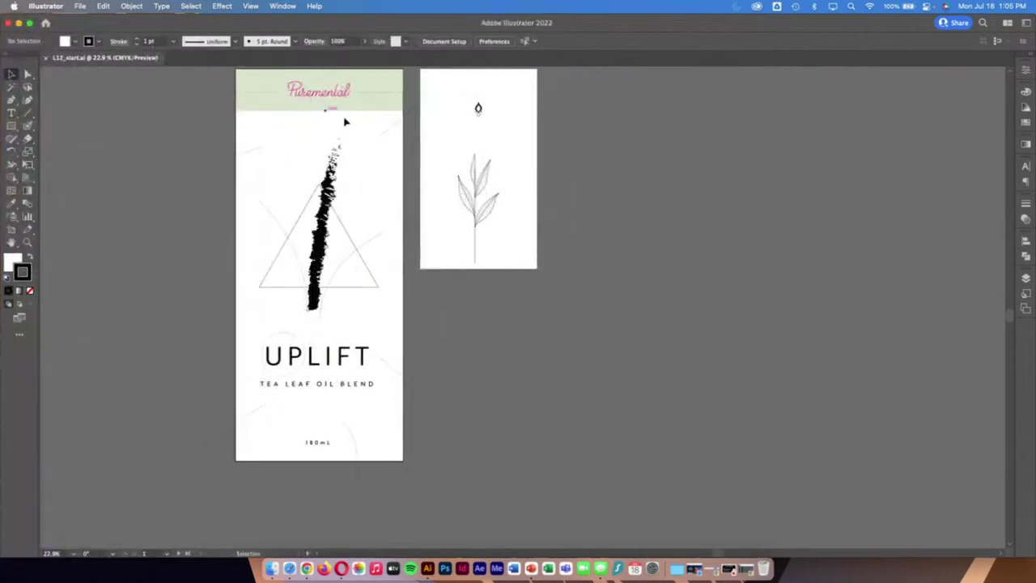
Show the Brushes panel from the Window menu and drag it beside the leaf artboard
left_click(283, 6)
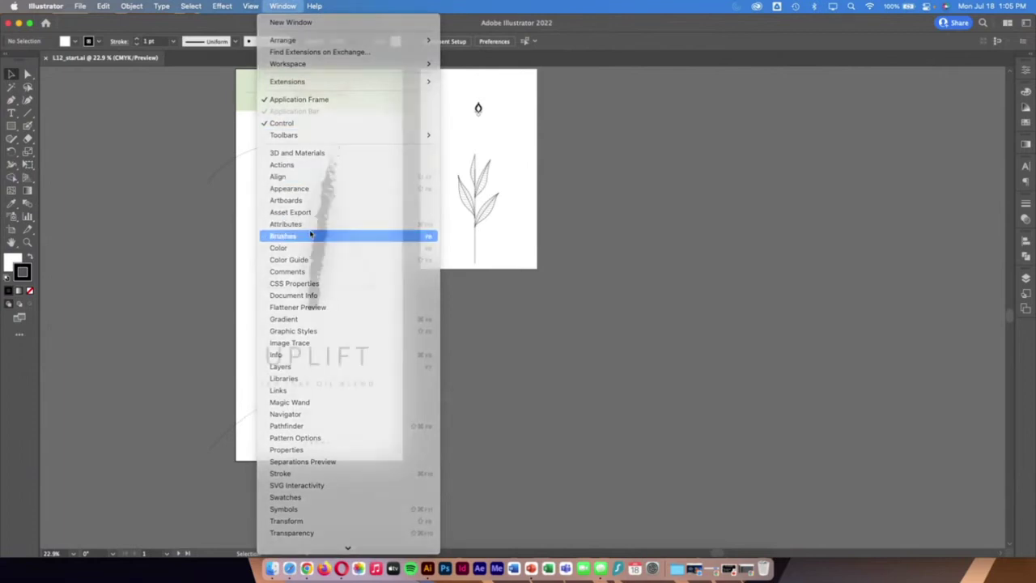
left_click(310, 235)
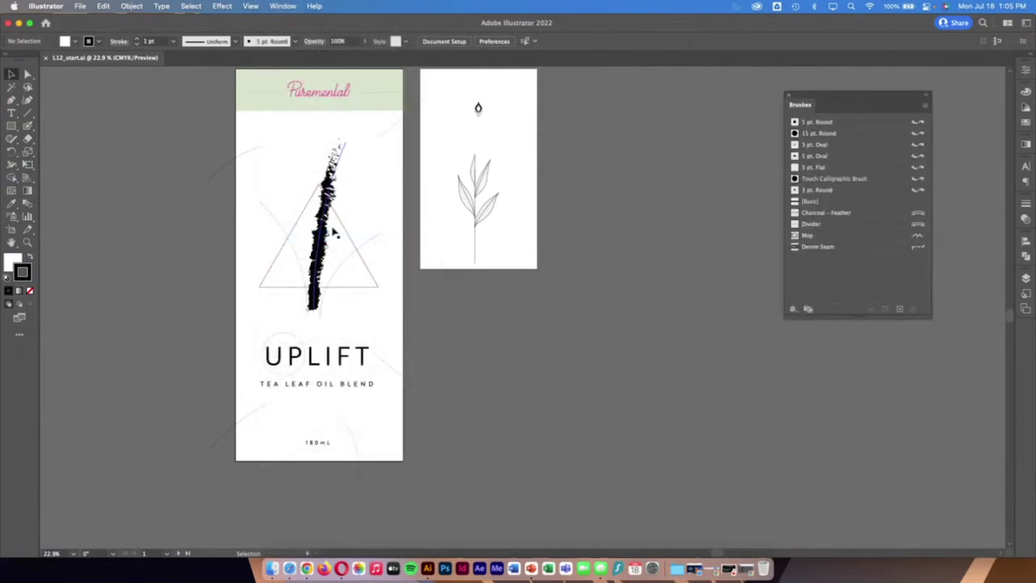
left_click_drag(827, 108, 598, 96)
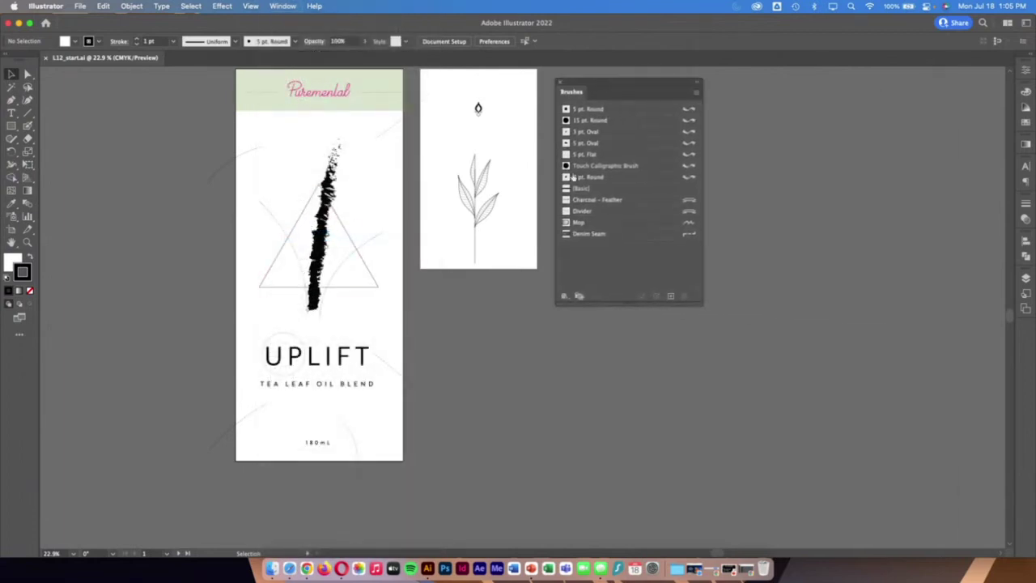
left_click(27, 242)
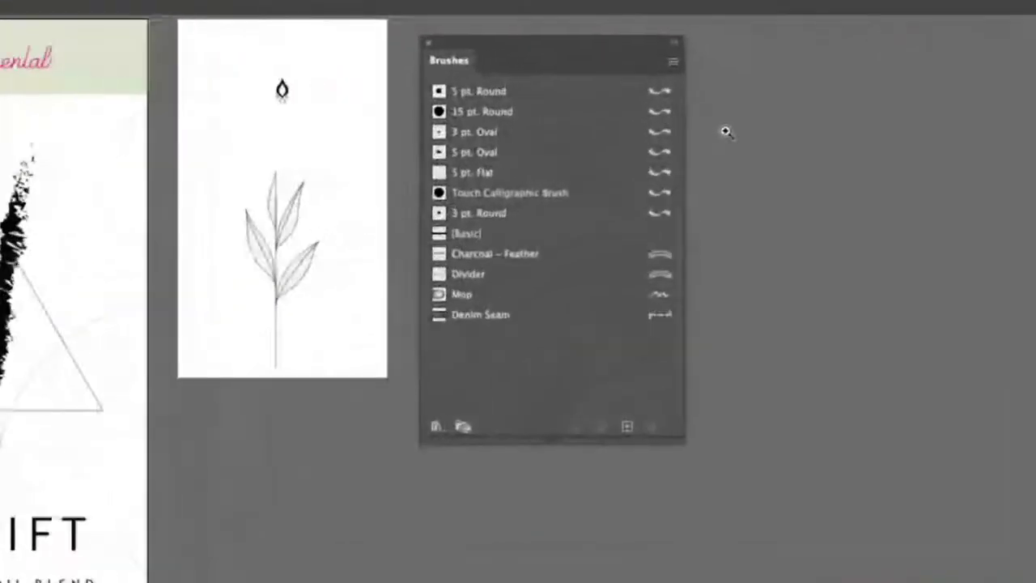
Switch the Brushes panel to Thumbnail View, then List View, then back to Thumbnail View
left_click(674, 62)
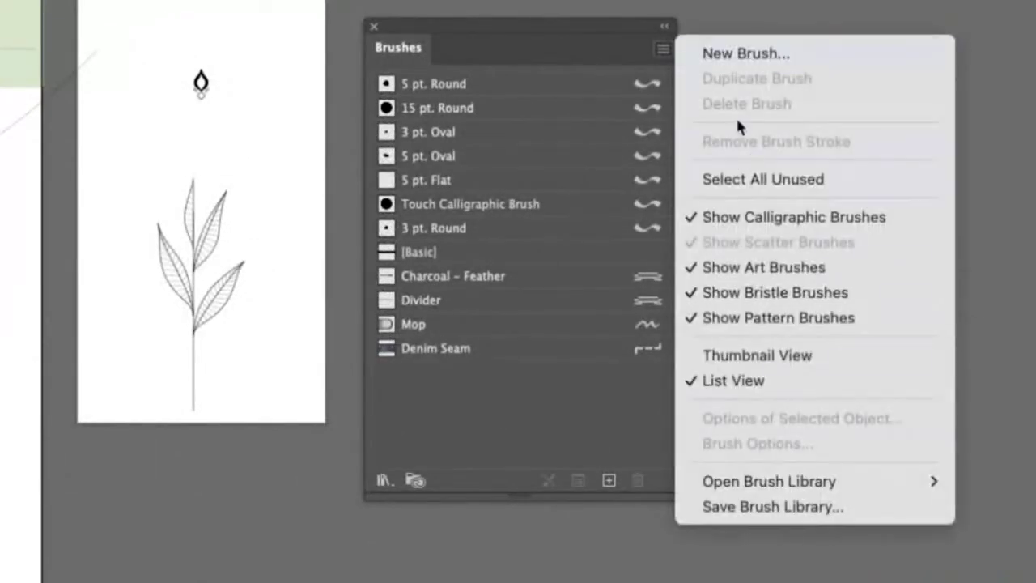
left_click(799, 361)
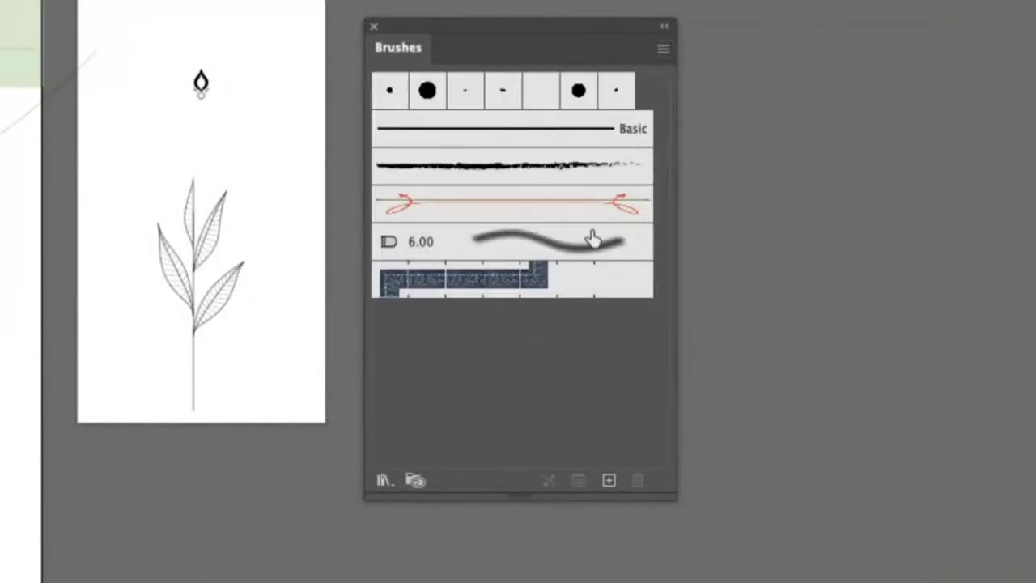
left_click(663, 49)
left_click(757, 379)
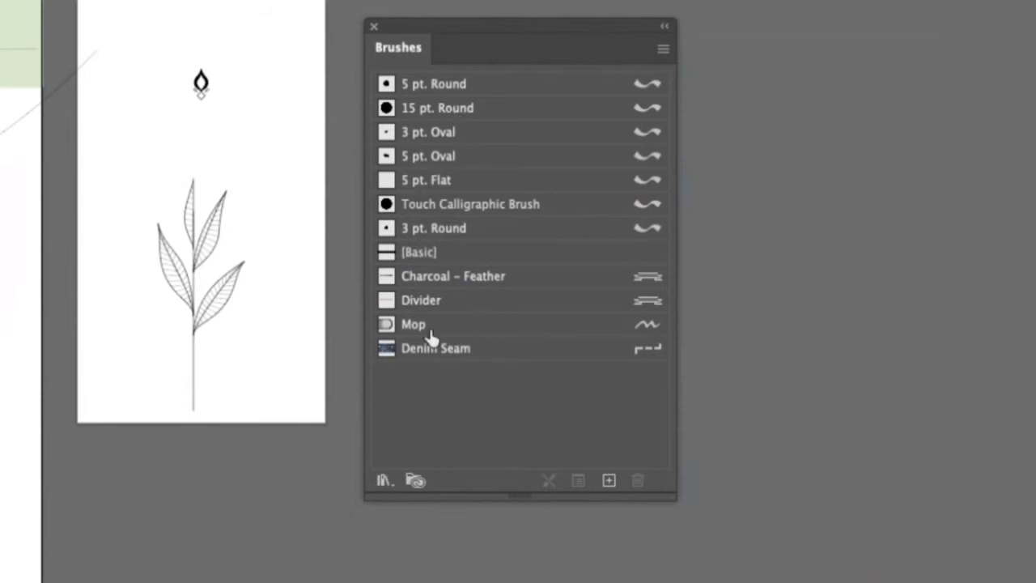
left_click(662, 54)
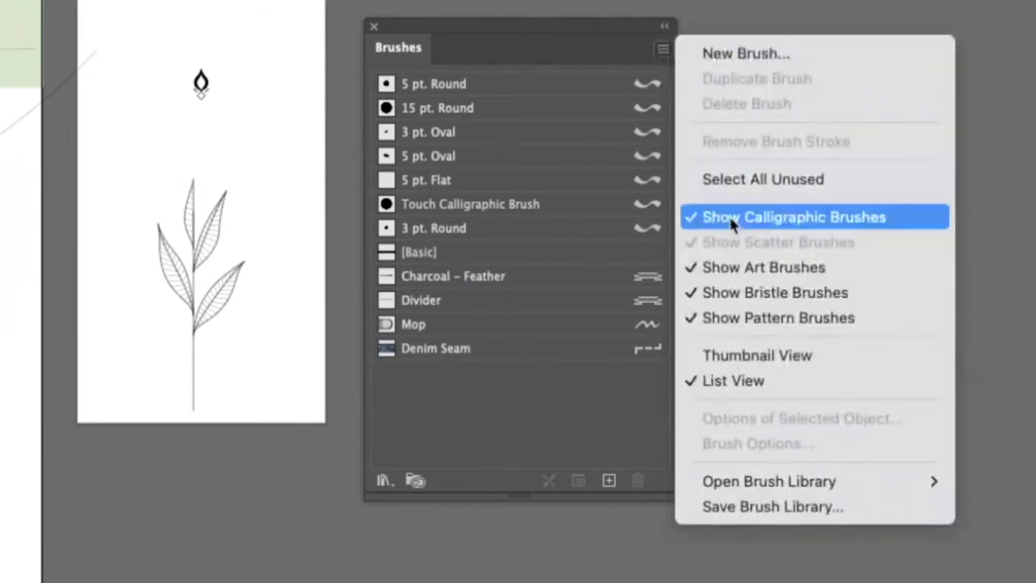
left_click(739, 356)
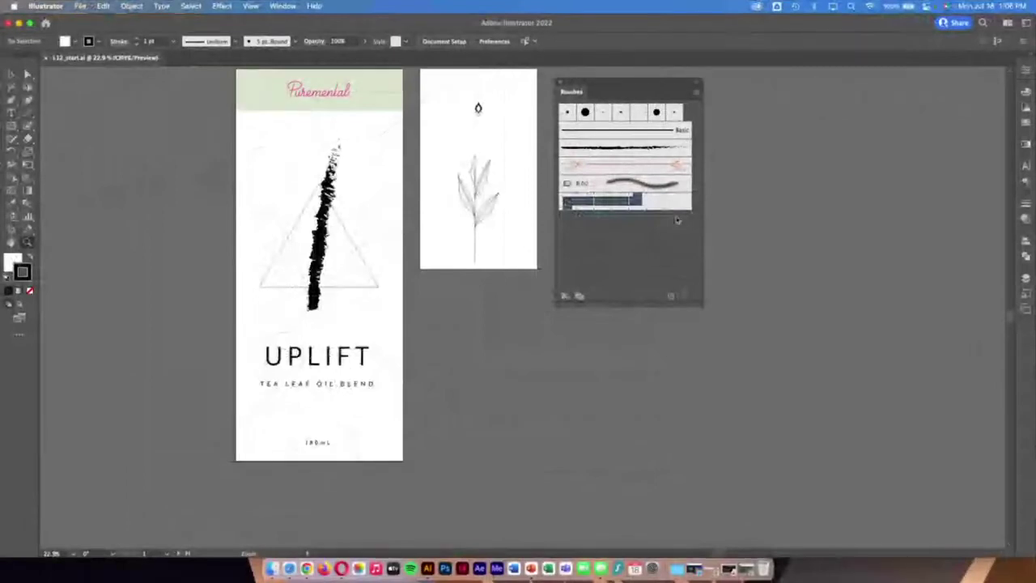
Browse the Brush Libraries menu and Brushes panel options without loading or changing anything
left_click(564, 296)
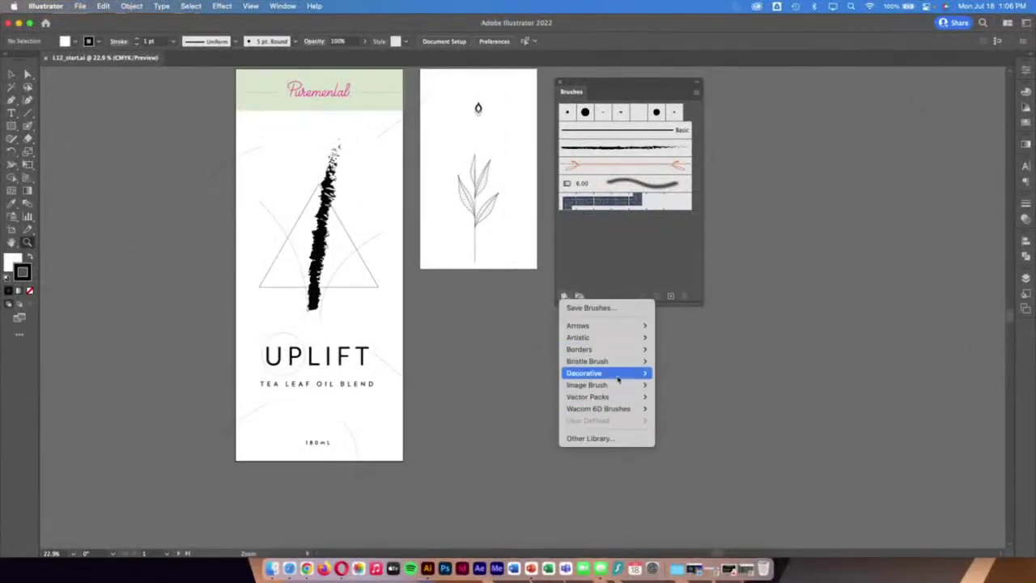
mouse_move(611, 348)
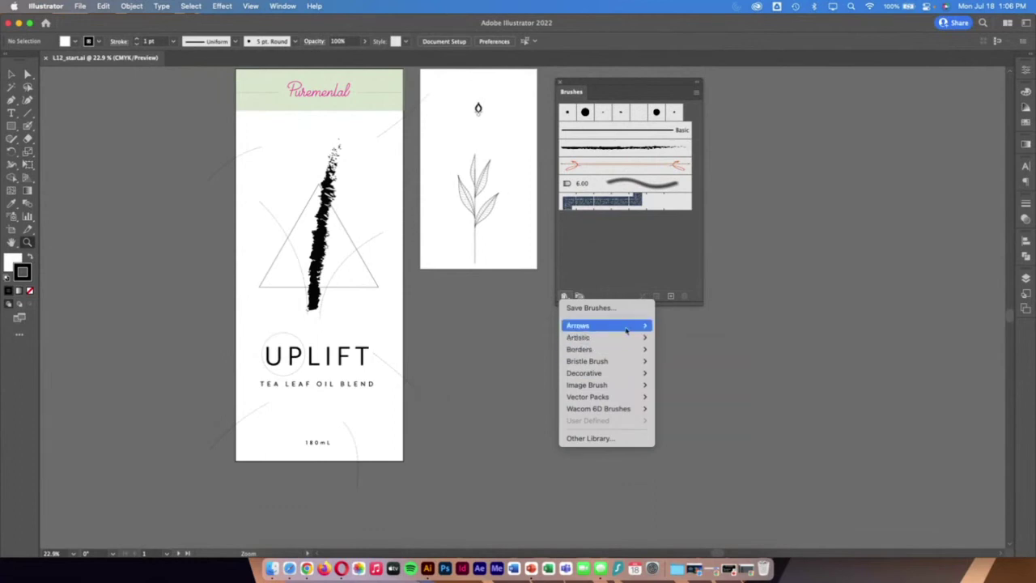
left_click(683, 294)
left_click(695, 94)
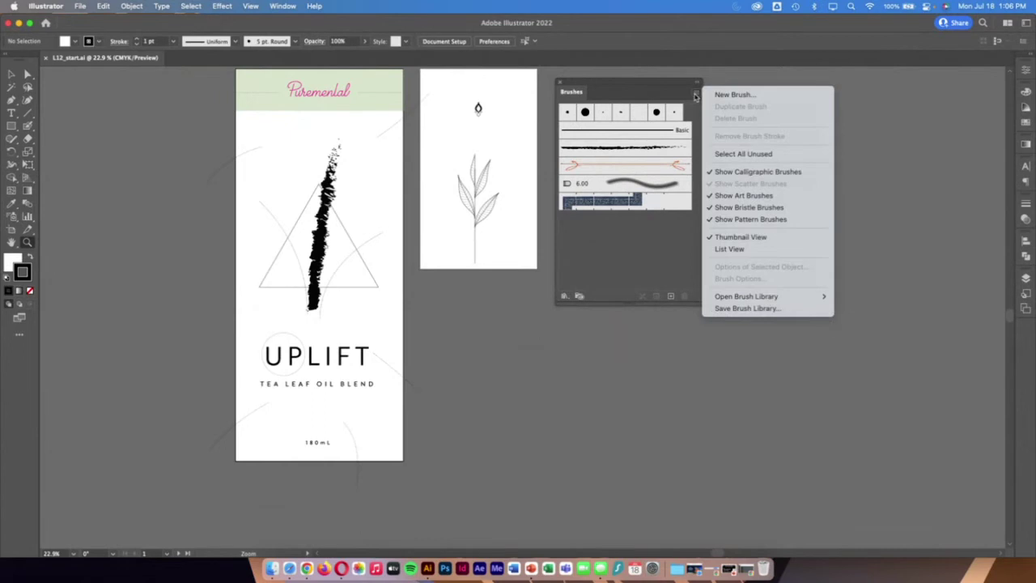
left_click(695, 95)
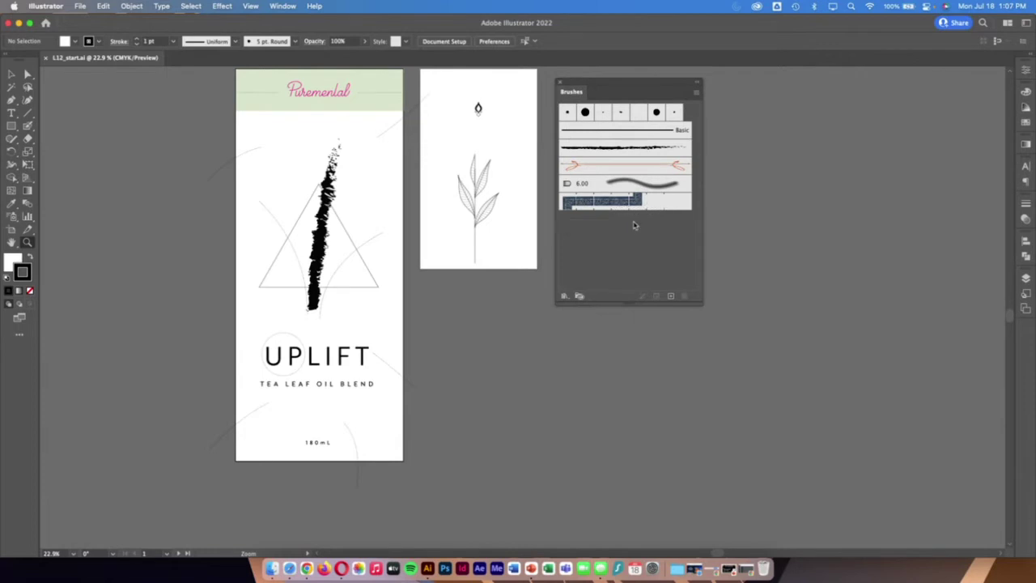
Set the Brushes panel to List View, naming brushes from 5 pt. Round to Denim Seam
scroll(416, 186, "left", 2)
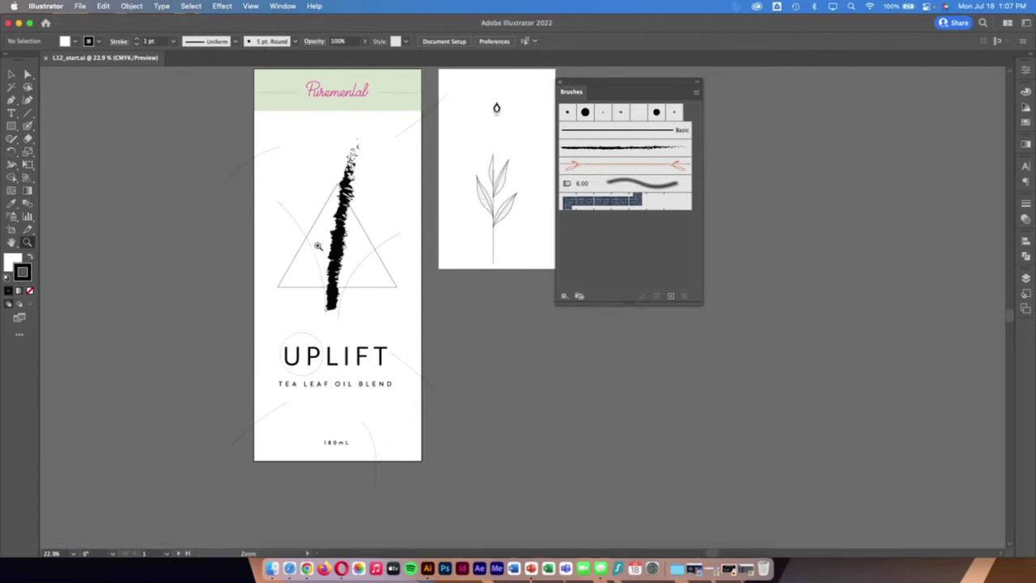
left_click(697, 92)
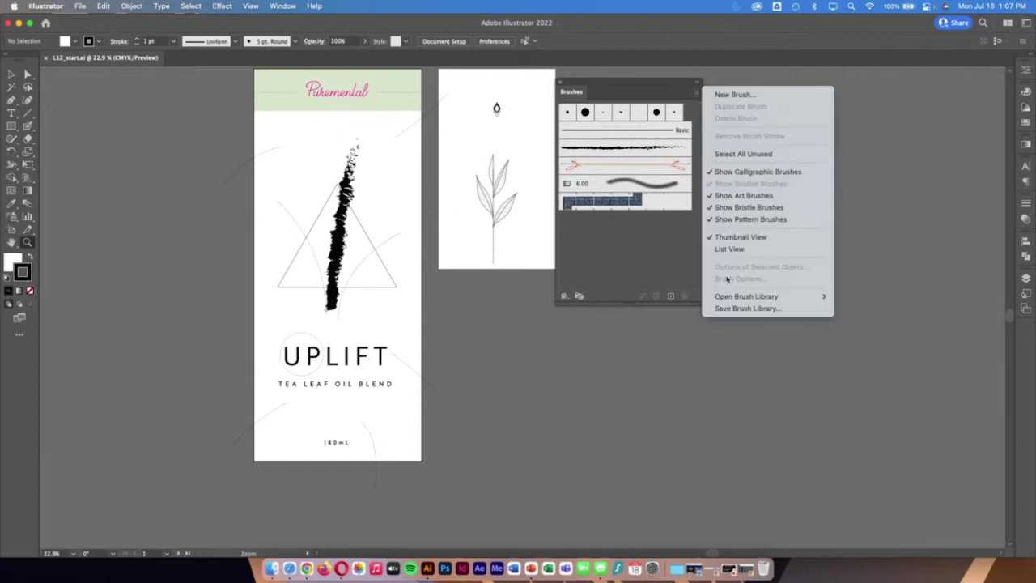
left_click(729, 249)
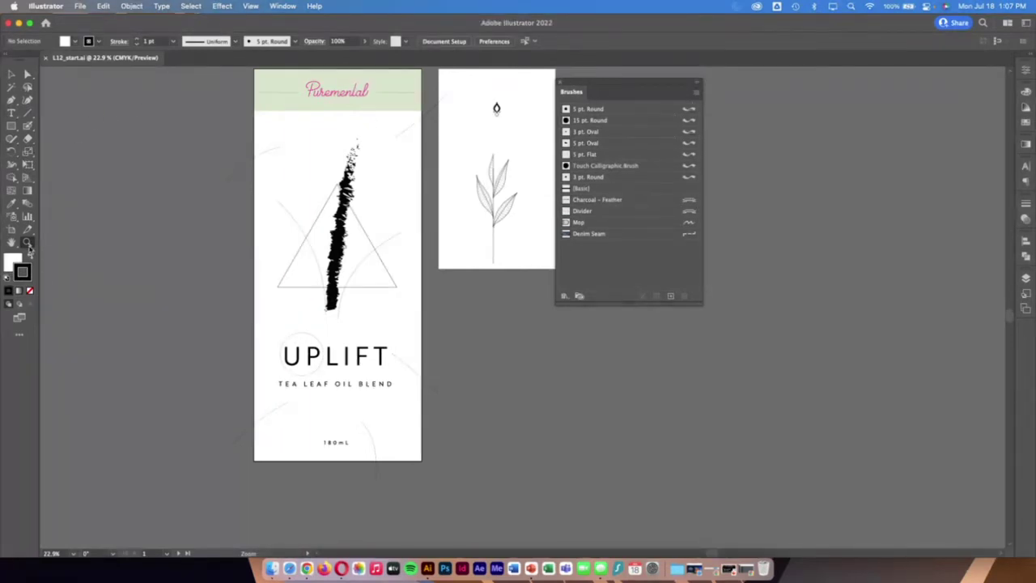
Zoom in and select the Puremental logo, trying 5 pt. Round, 15 pt. Round, 3 pt. Oval, then applying 5 pt. Oval
left_click_drag(319, 90, 509, 192)
scroll(510, 191, "up", 3)
scroll(509, 191, "right", 5)
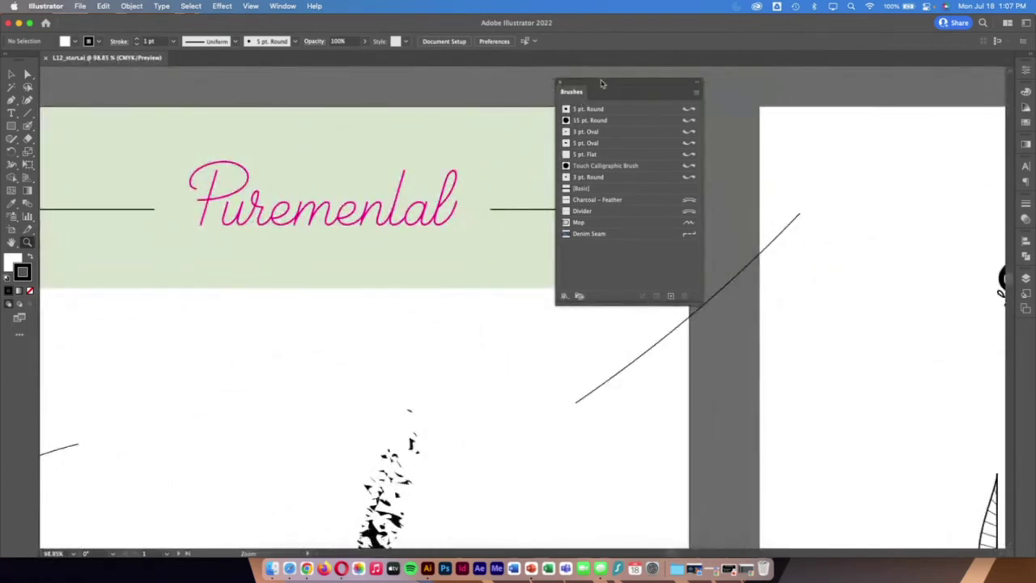
key("v")
left_click(365, 225)
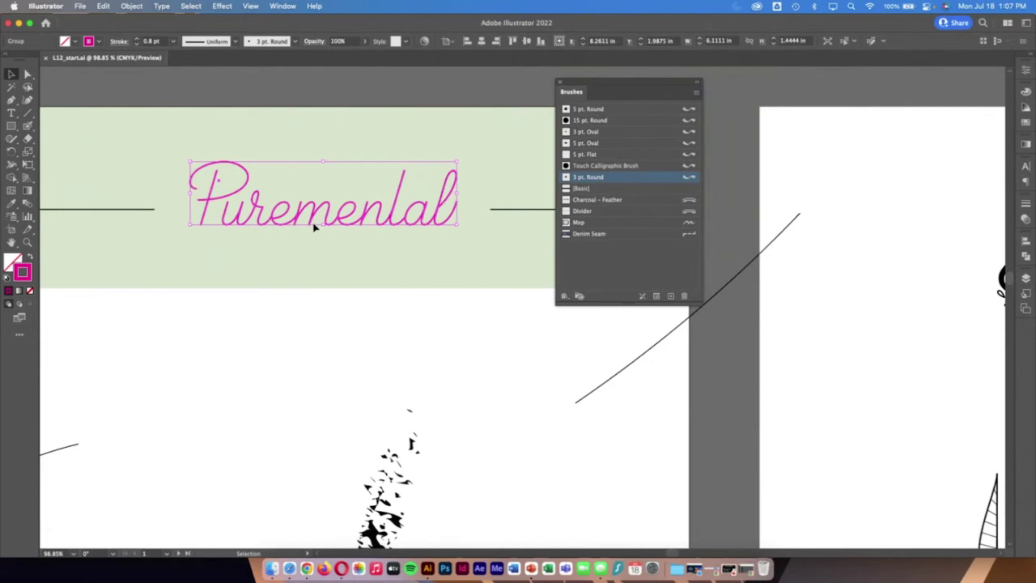
left_click(610, 109)
left_click(612, 121)
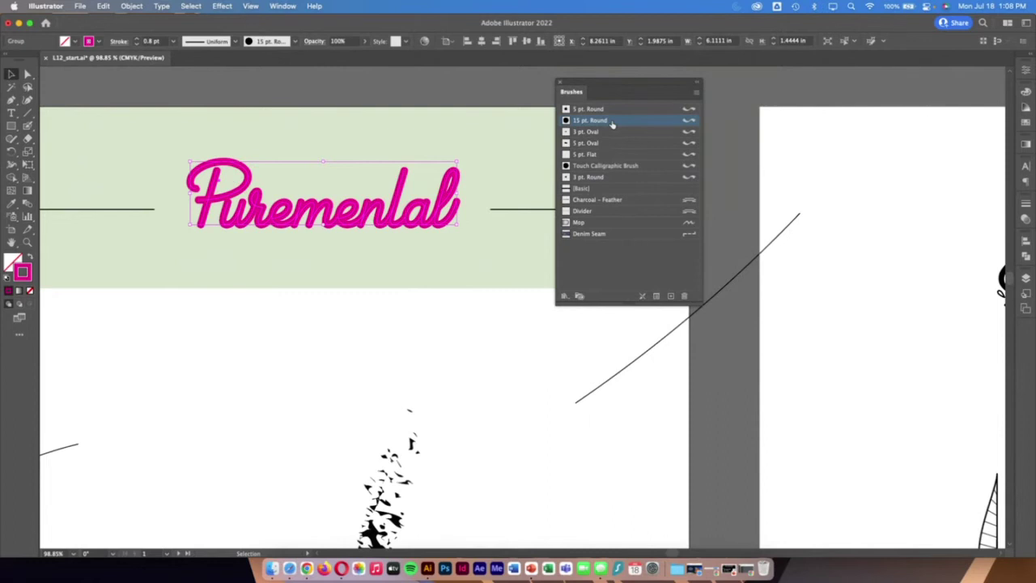
left_click(611, 132)
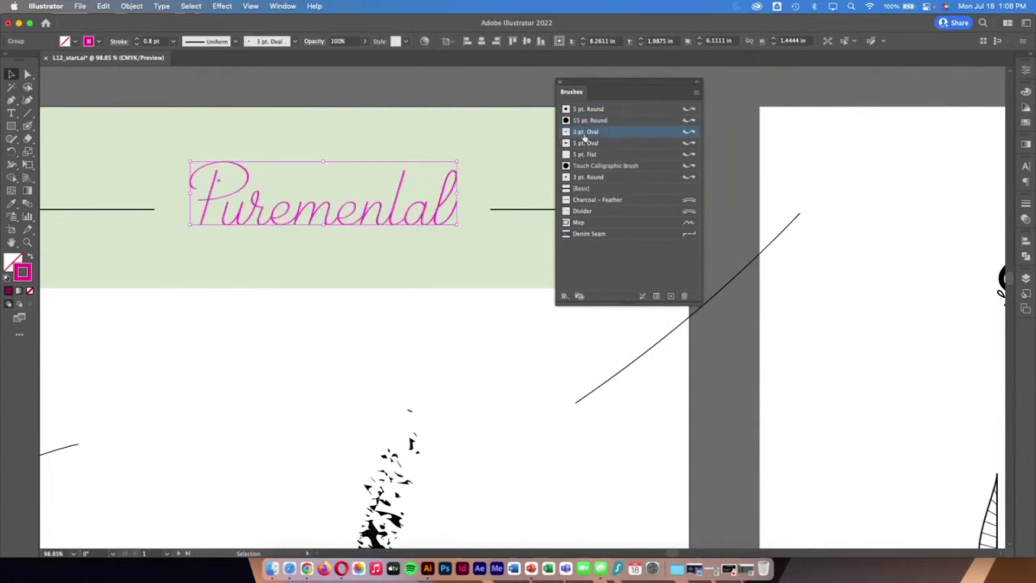
left_click(593, 143)
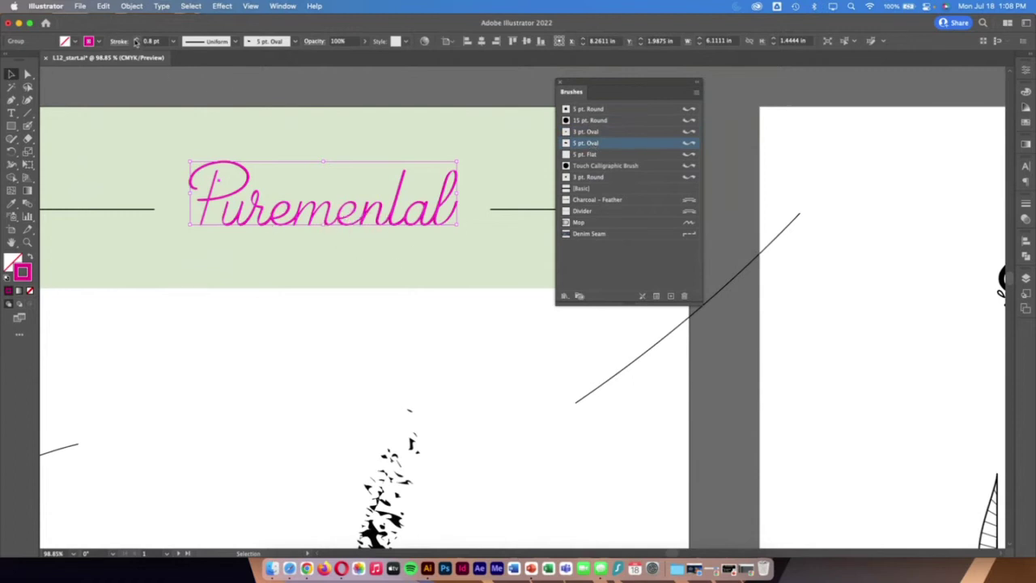
Raise the lettering's stroke weight to 3 pt, then bring it back to 1 pt
left_click(136, 39)
left_click(136, 39)
left_click(136, 40)
left_click(137, 45)
left_click(137, 45)
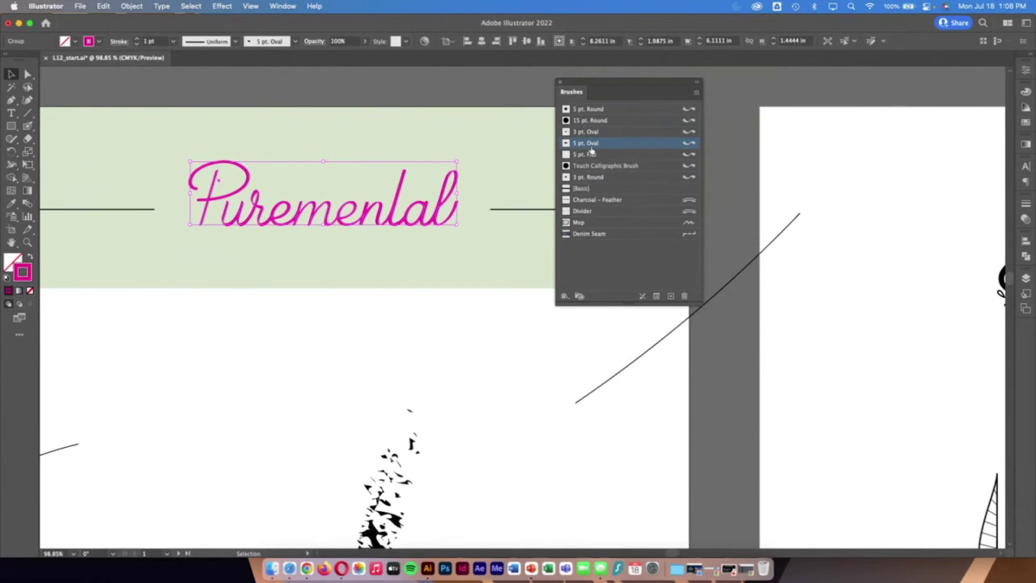
Change the 5 pt. Oval brush to 37° angle, 20% roundness, 8 pt size, applying to existing strokes
double_click(593, 143)
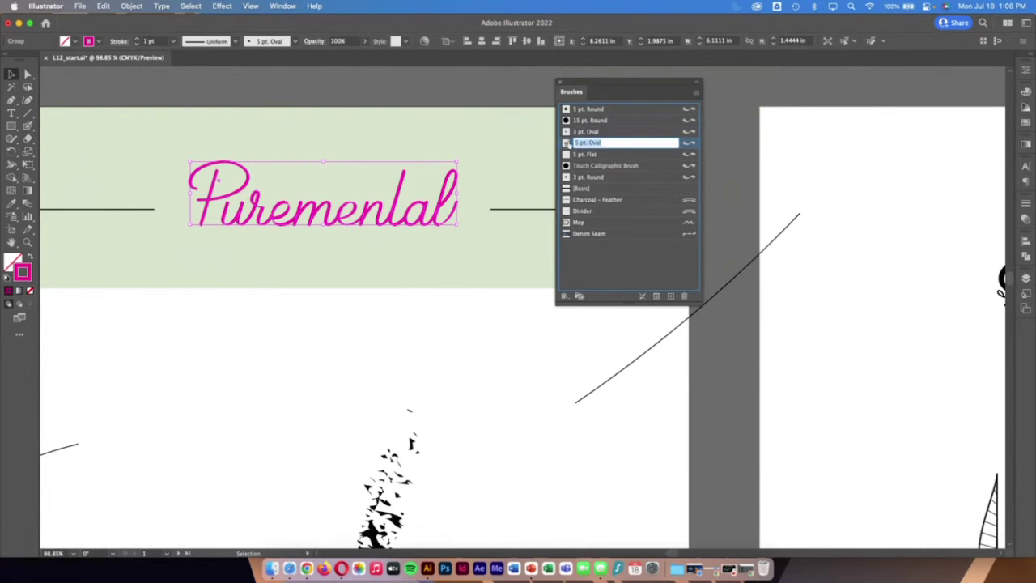
double_click(566, 144)
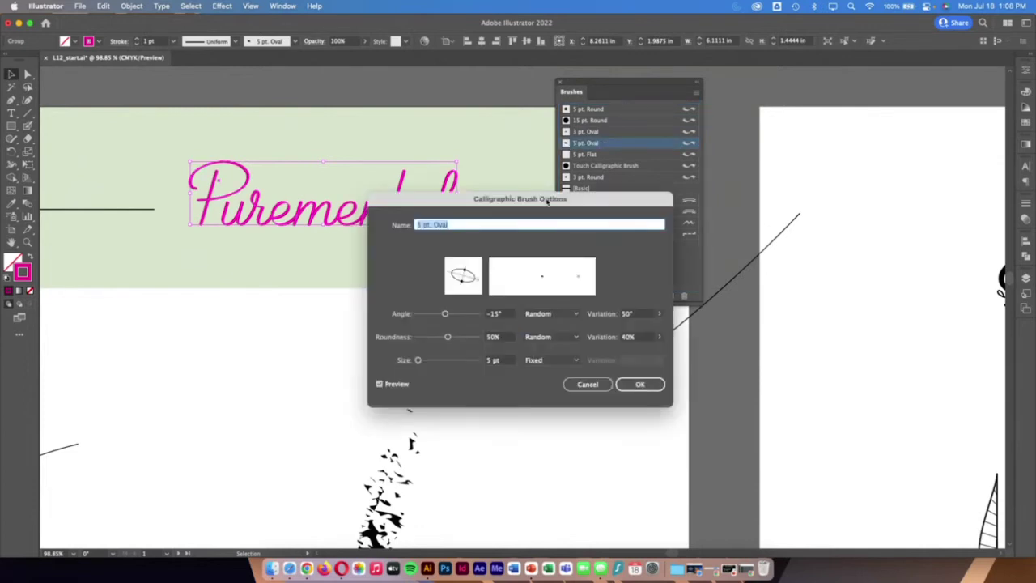
left_click_drag(547, 202, 628, 144)
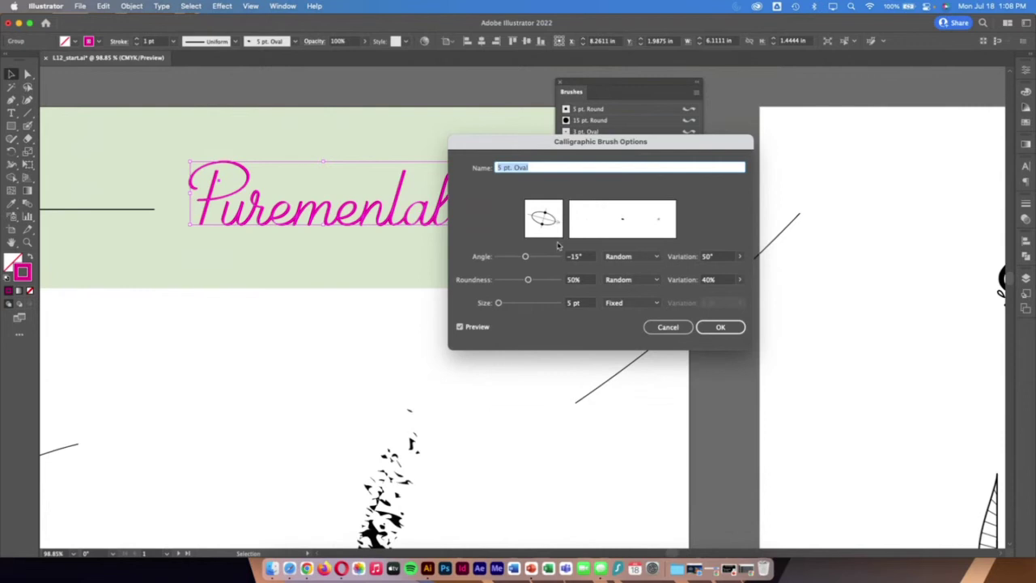
left_click_drag(527, 257, 535, 257)
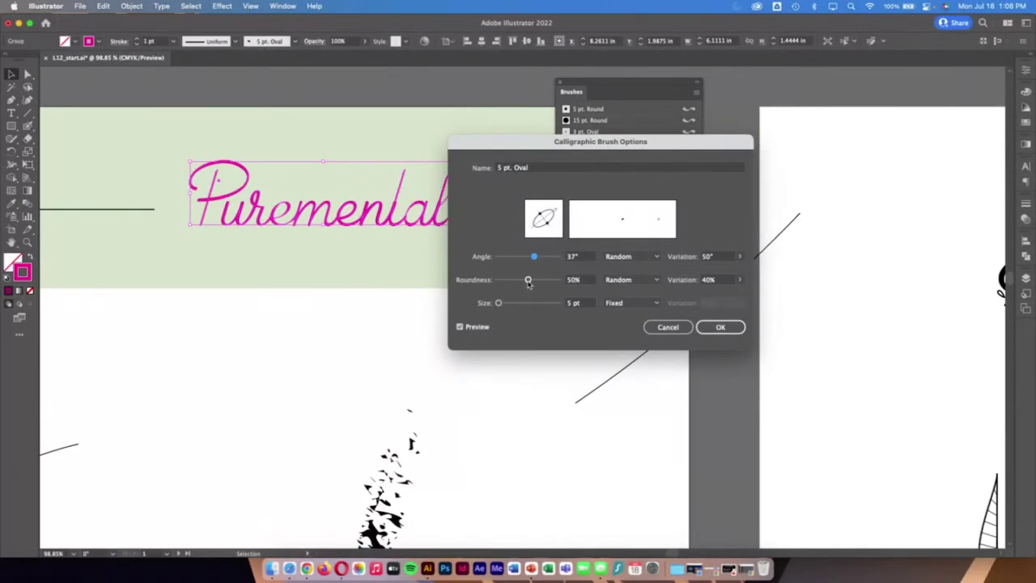
mouse_move(528, 281)
left_mouse_down()
mouse_move(508, 282)
mouse_move(502, 304)
left_mouse_up()
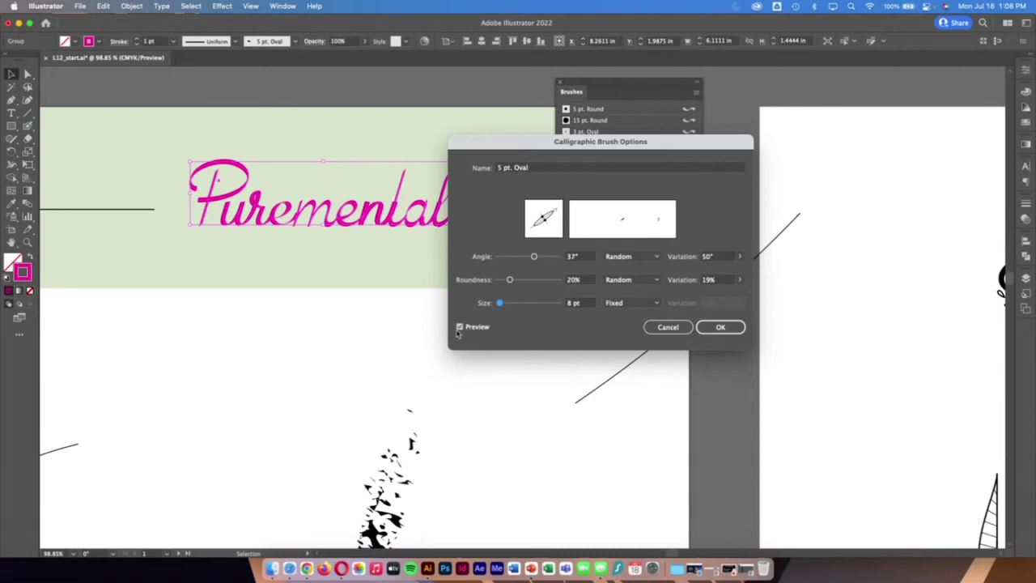
left_click(716, 332)
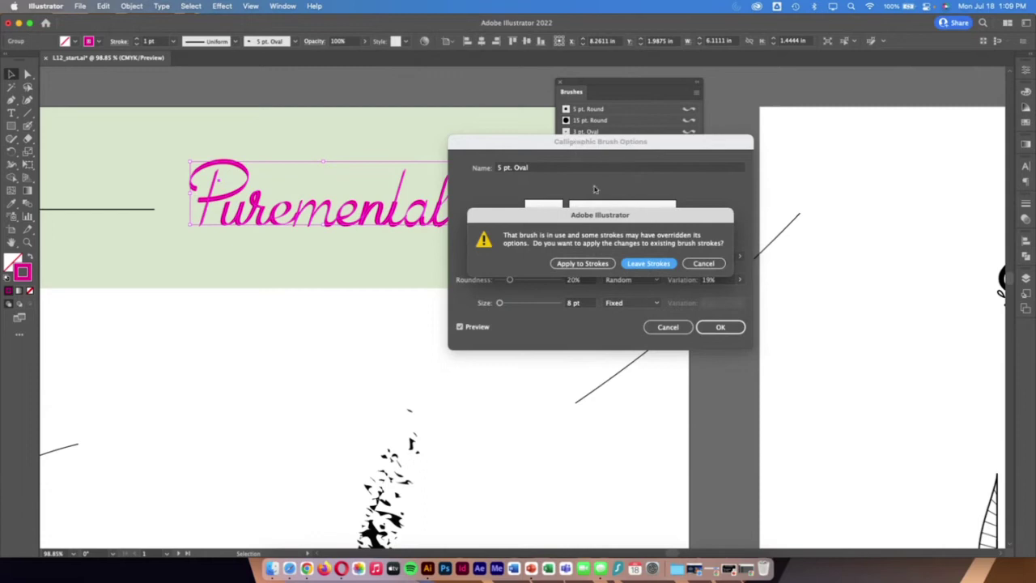
left_click(583, 264)
left_click(580, 264)
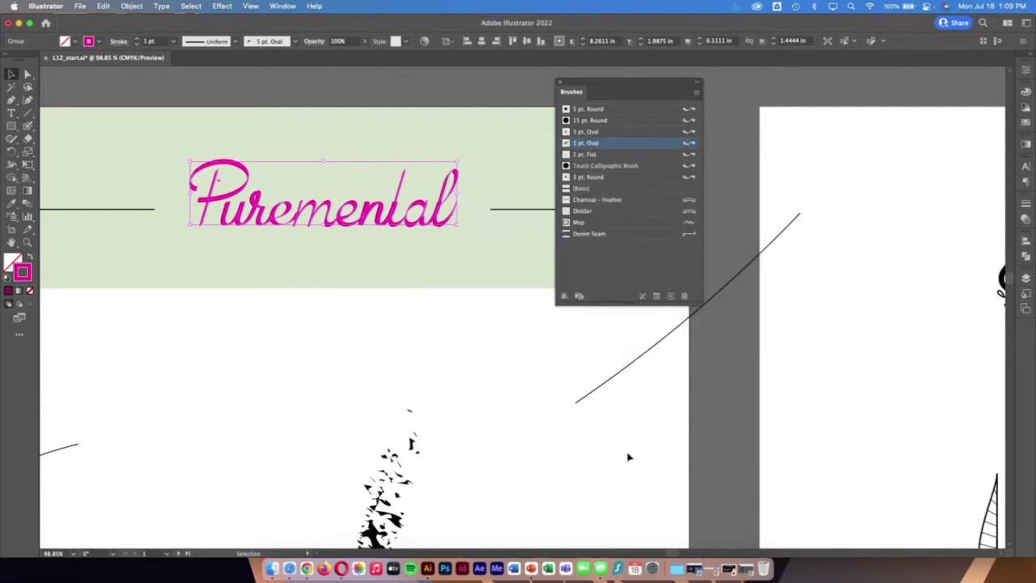
Rename the edited brush to Custom Calligraphy
double_click(564, 144)
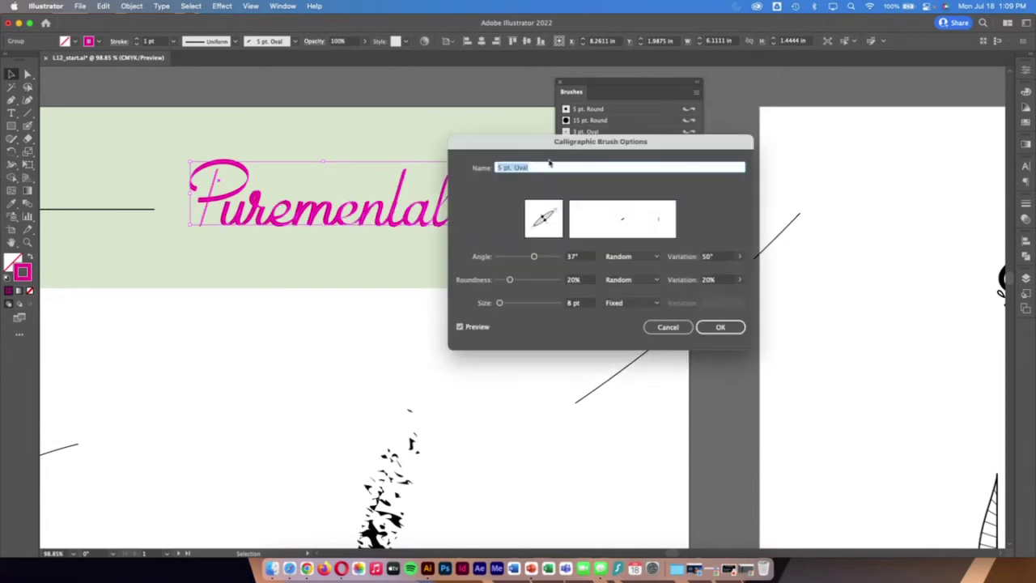
type("Calligraphy")
left_click(721, 327)
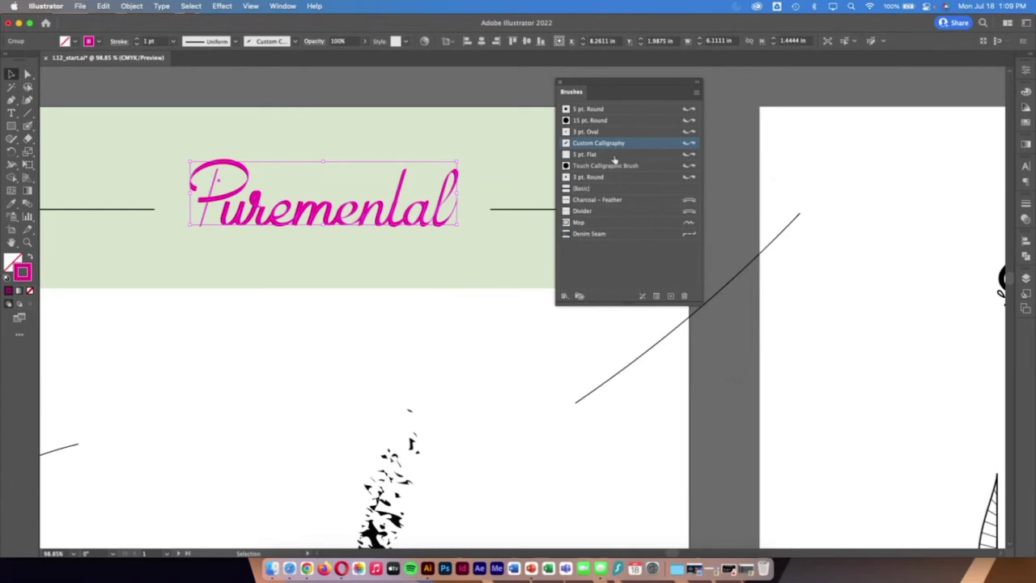
Deselect the lettering and paint a Custom Calligraphy crossbar across the t with the Paintbrush
left_click(337, 264)
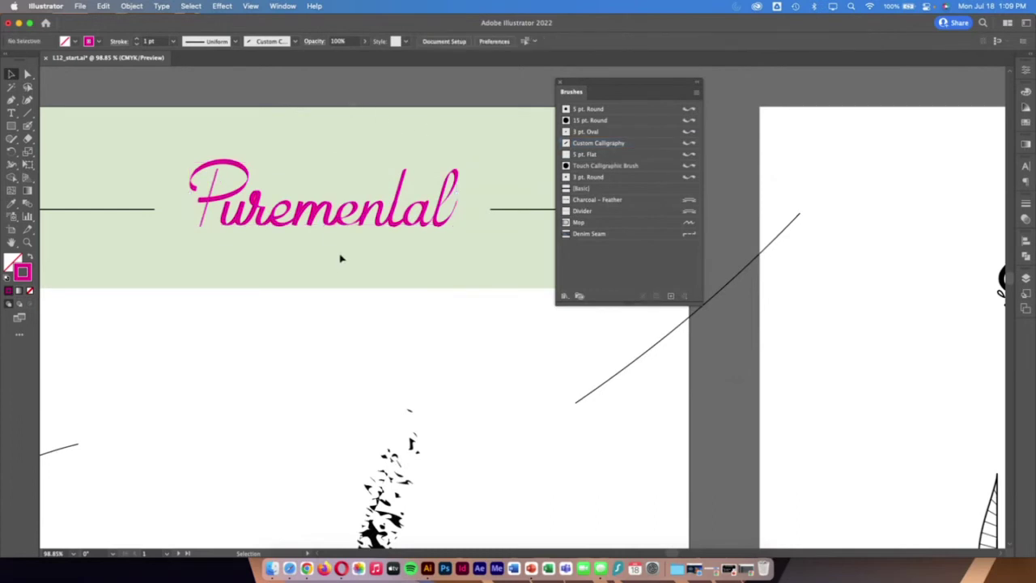
mouse_move(27, 126)
left_mouse_down()
mouse_move(73, 128)
mouse_move(30, 128)
mouse_move(64, 128)
mouse_move(70, 140)
mouse_move(72, 127)
left_mouse_up()
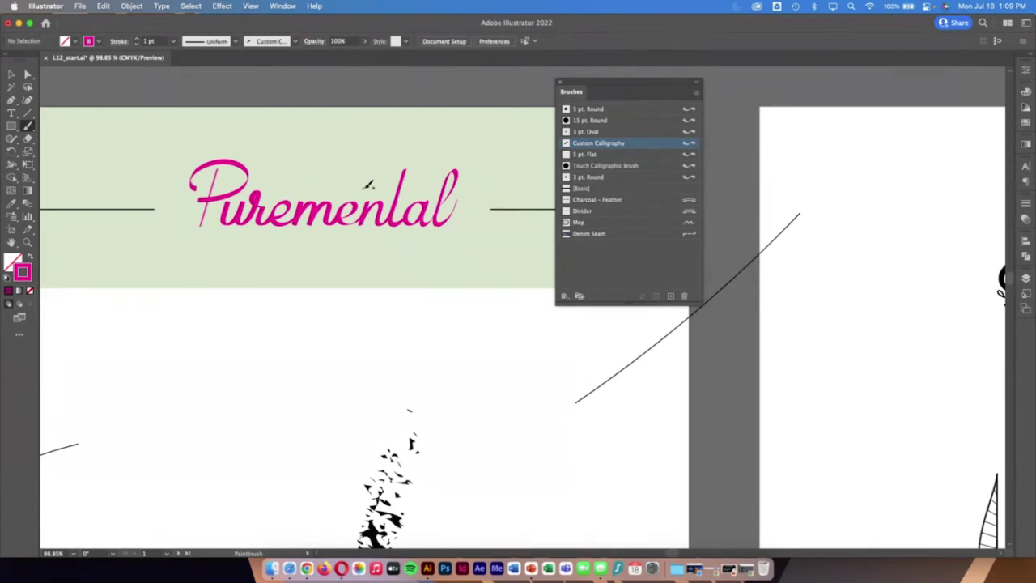
left_click_drag(369, 185, 413, 184)
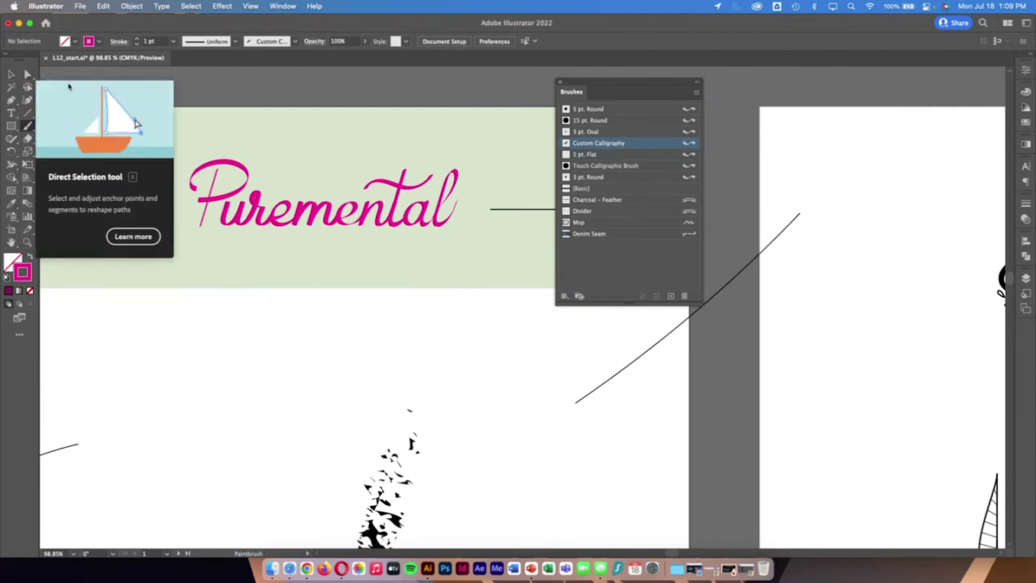
Zoom in on the t of 'mental' and move the Brushes panel clear of the lettering
left_click(27, 74)
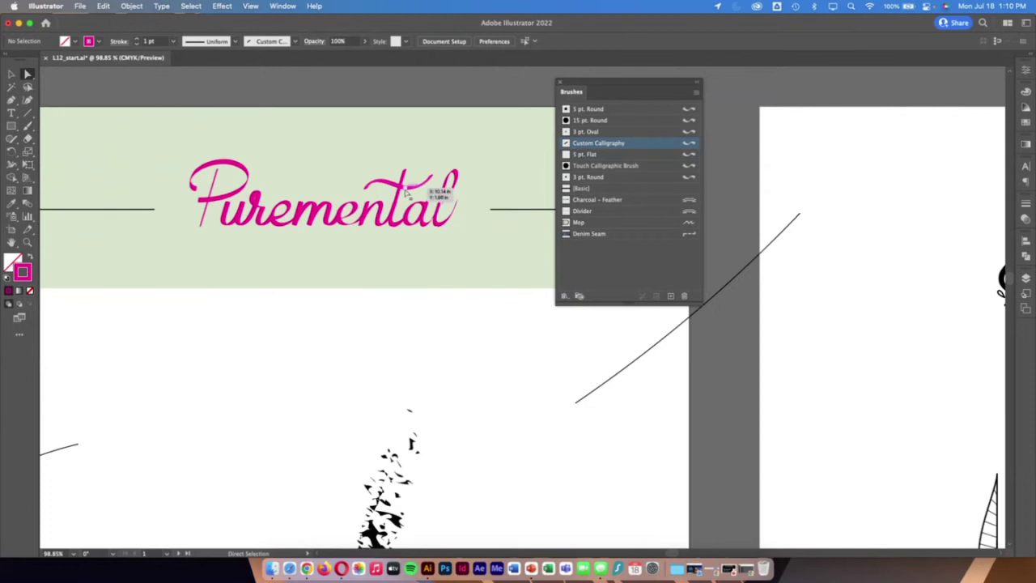
left_click(27, 242)
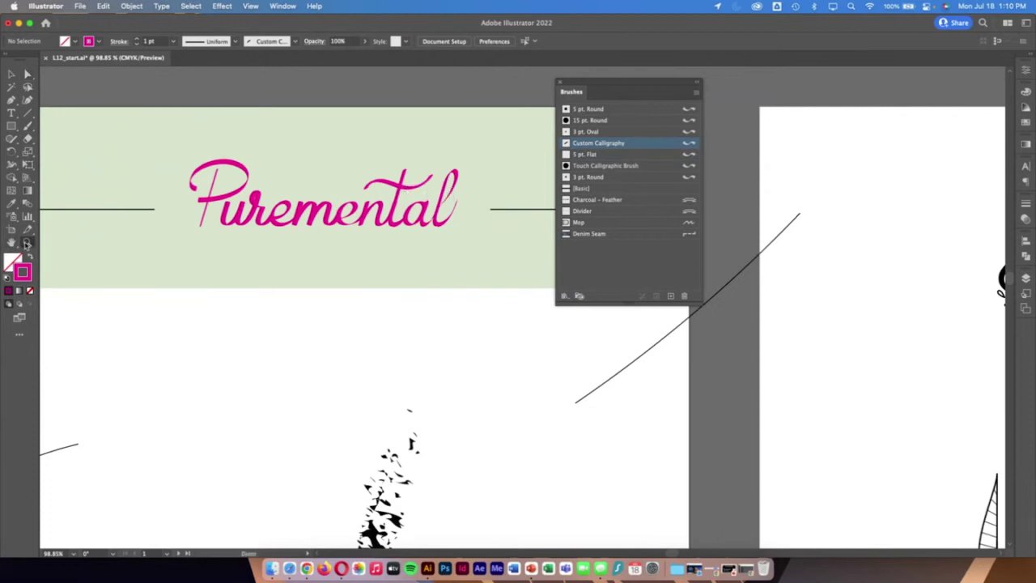
left_click_drag(395, 172, 591, 269)
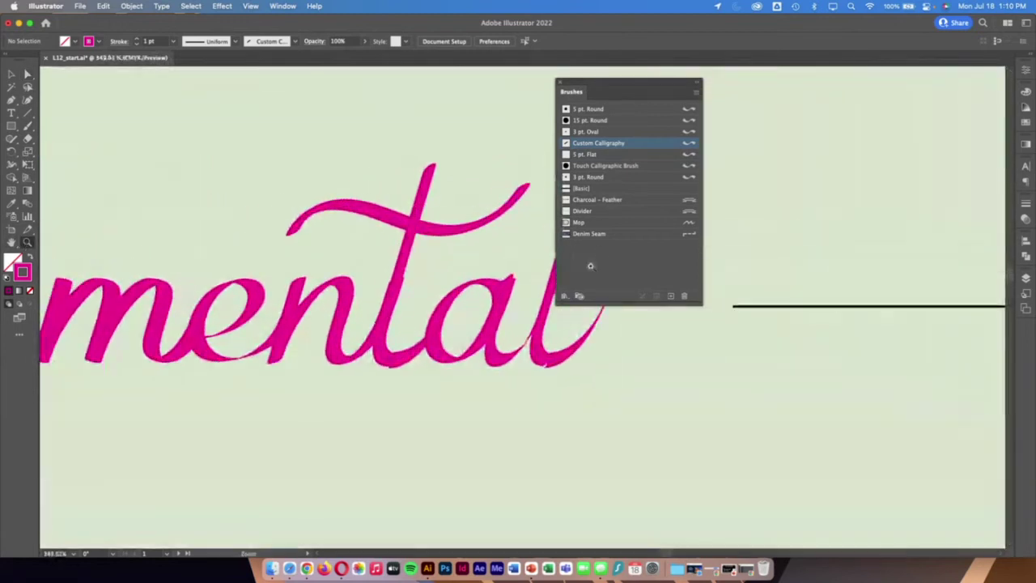
left_click_drag(697, 95, 831, 89)
Bend the crossbar's curve and pull its left end further left, then fit the label in view
left_click(27, 74)
left_click(405, 228)
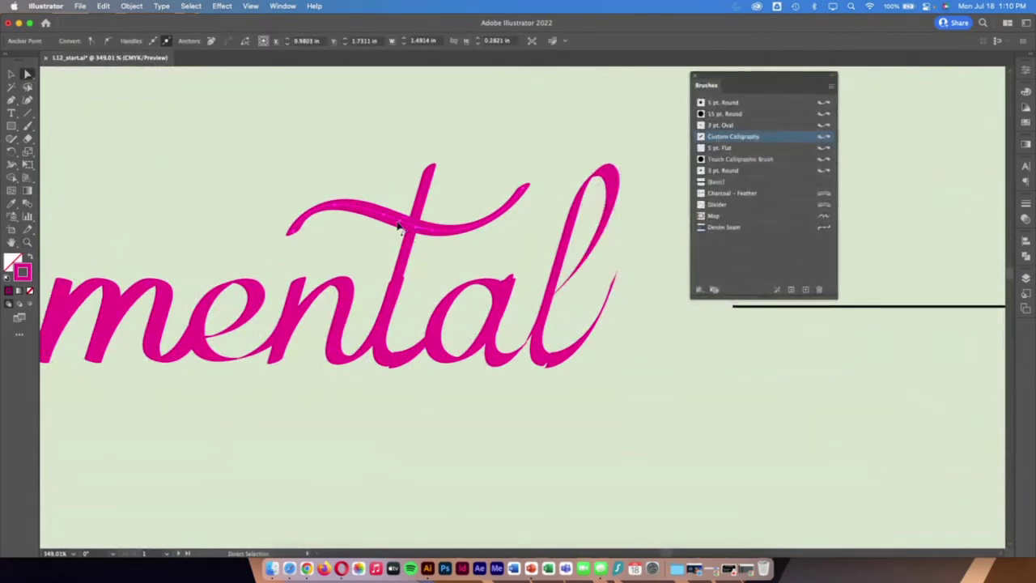
left_click_drag(388, 228, 434, 239)
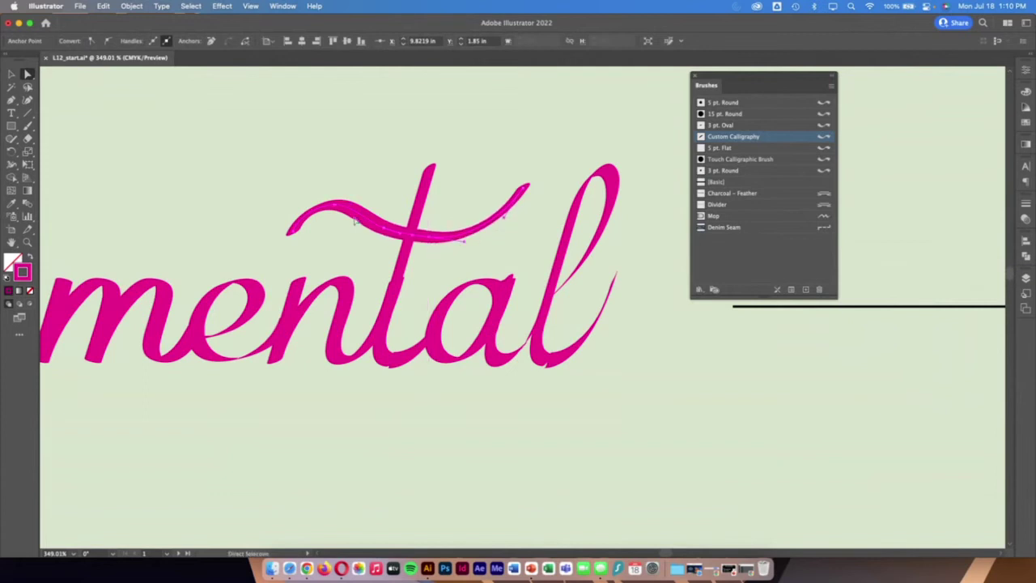
mouse_move(307, 230)
left_mouse_down()
mouse_move(292, 220)
mouse_move(273, 231)
mouse_move(311, 209)
mouse_move(292, 190)
left_mouse_up()
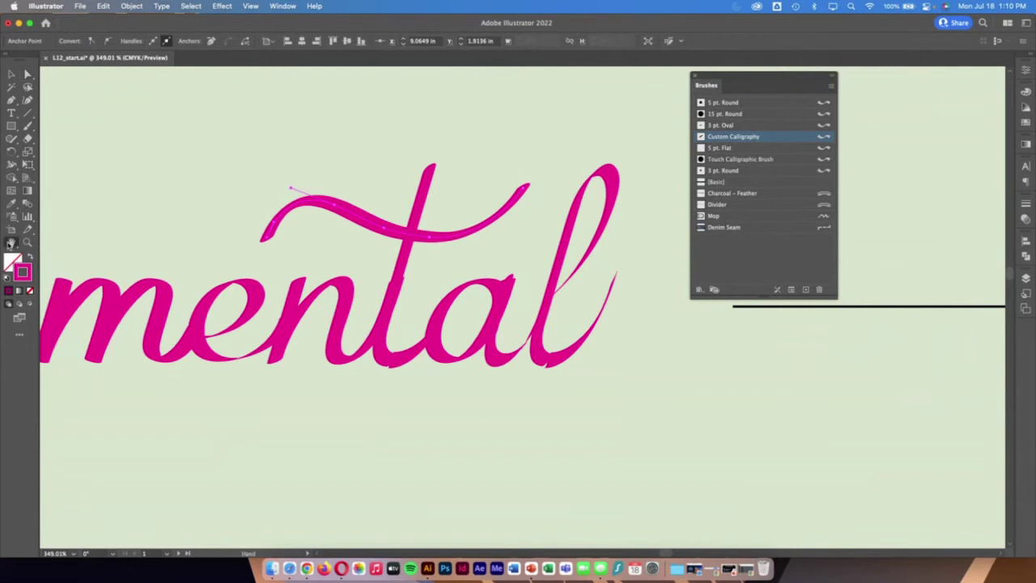
double_click(12, 243)
left_click(27, 243)
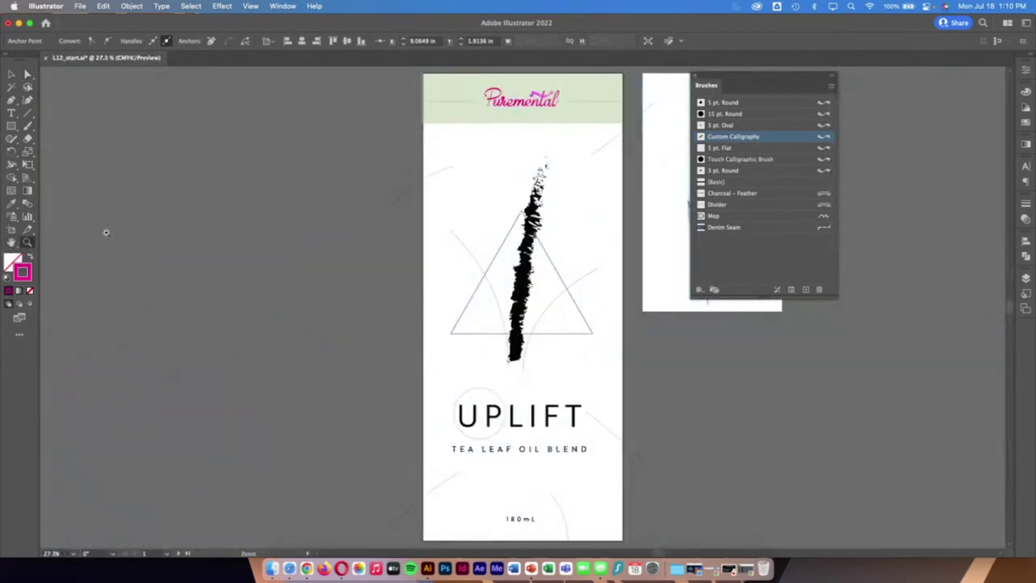
left_click_drag(502, 122, 683, 173)
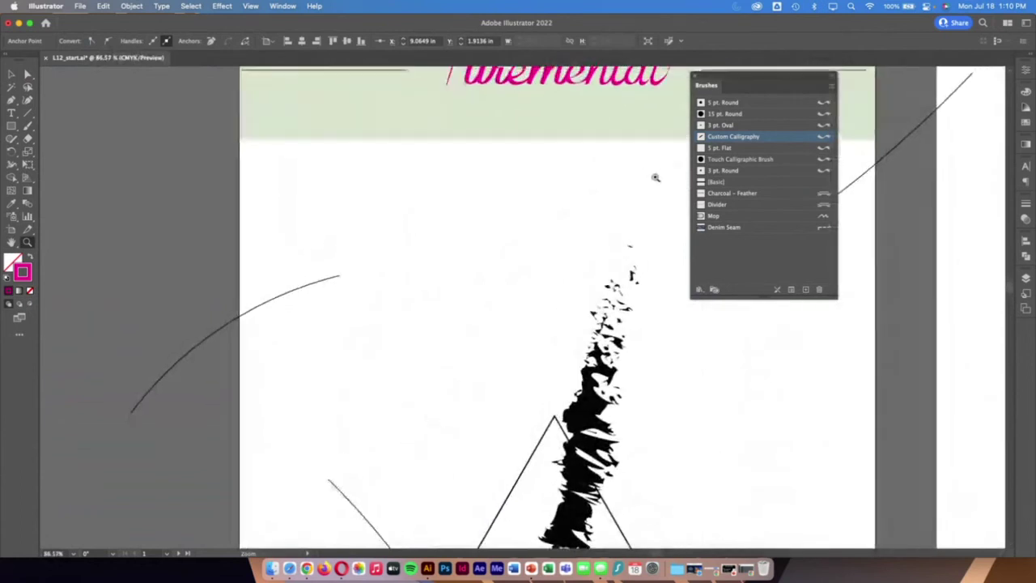
scroll(655, 173, "up", 3)
scroll(655, 174, "right", 2)
left_click(11, 74)
left_click(217, 106)
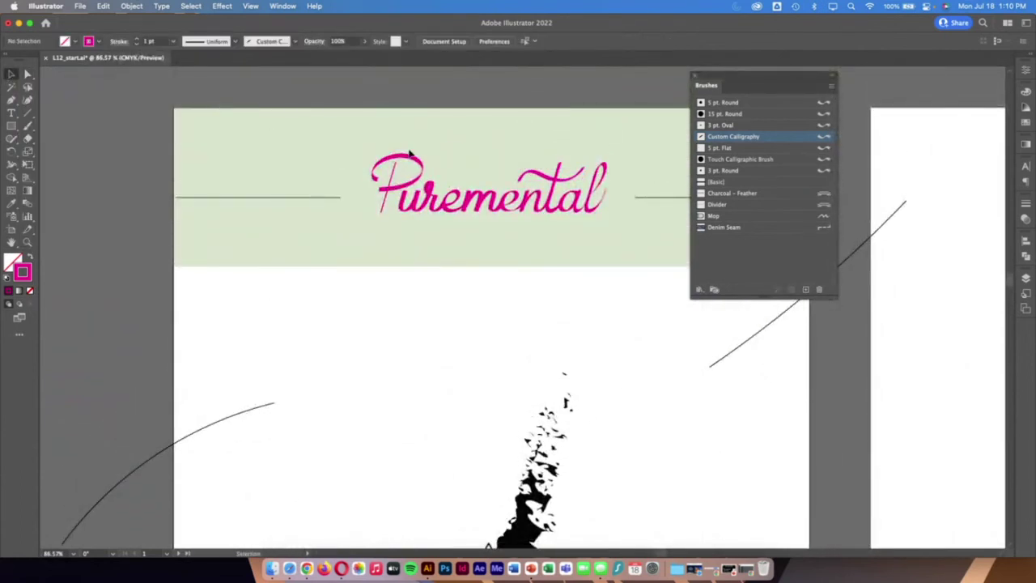
scroll(402, 153, "right", 3)
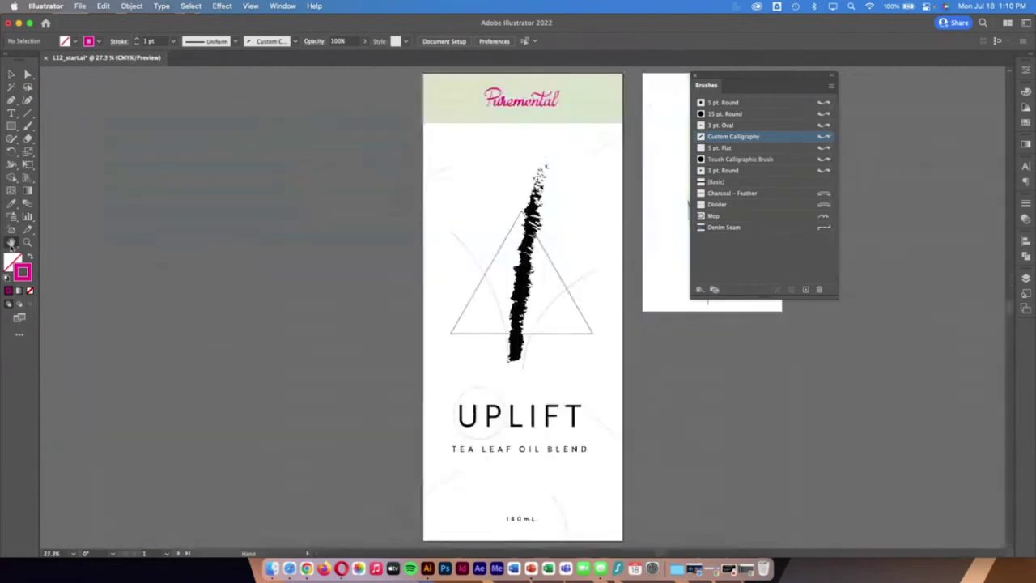
double_click(11, 242)
left_click(11, 74)
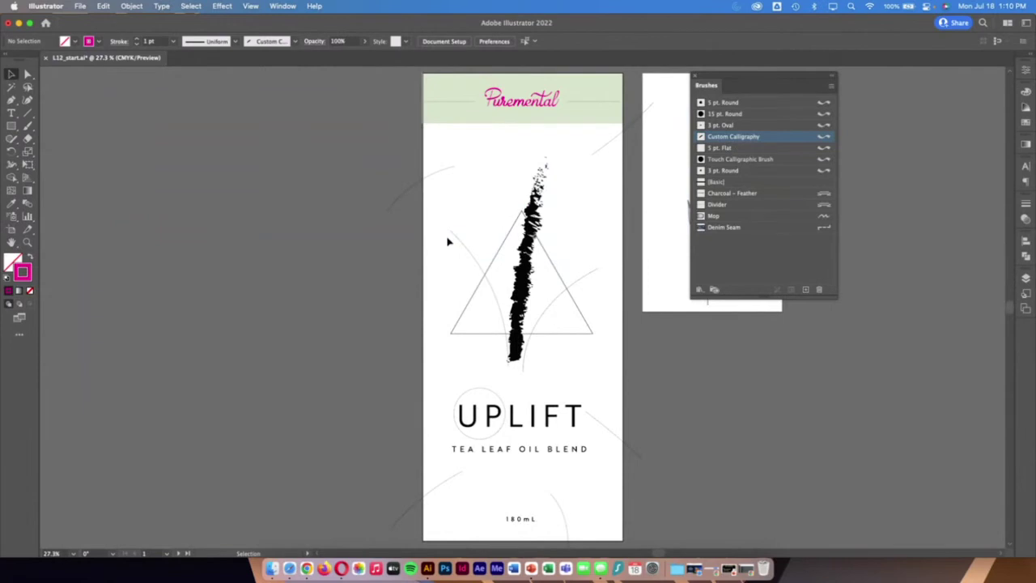
left_click(534, 266)
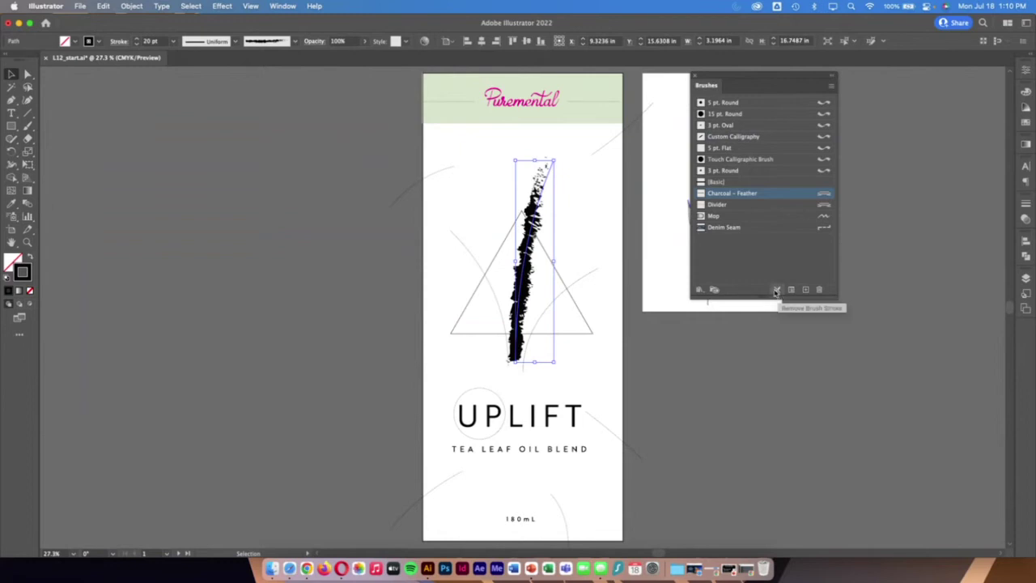
Remove the charcoal brush from the triangle's stroke and make it a plain 1 pt line
left_click(777, 289)
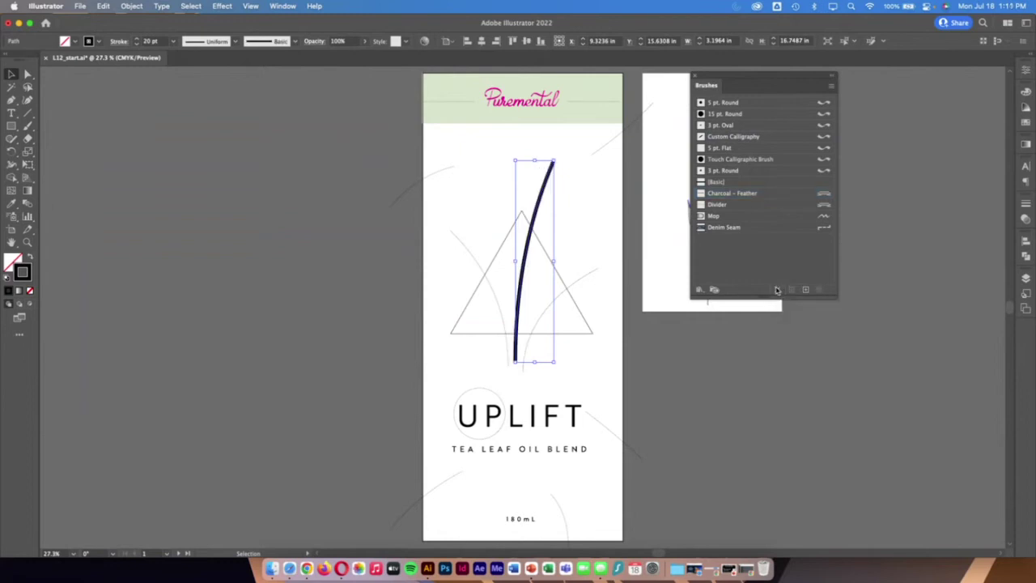
left_click(172, 42)
left_click(200, 88)
left_click(305, 166)
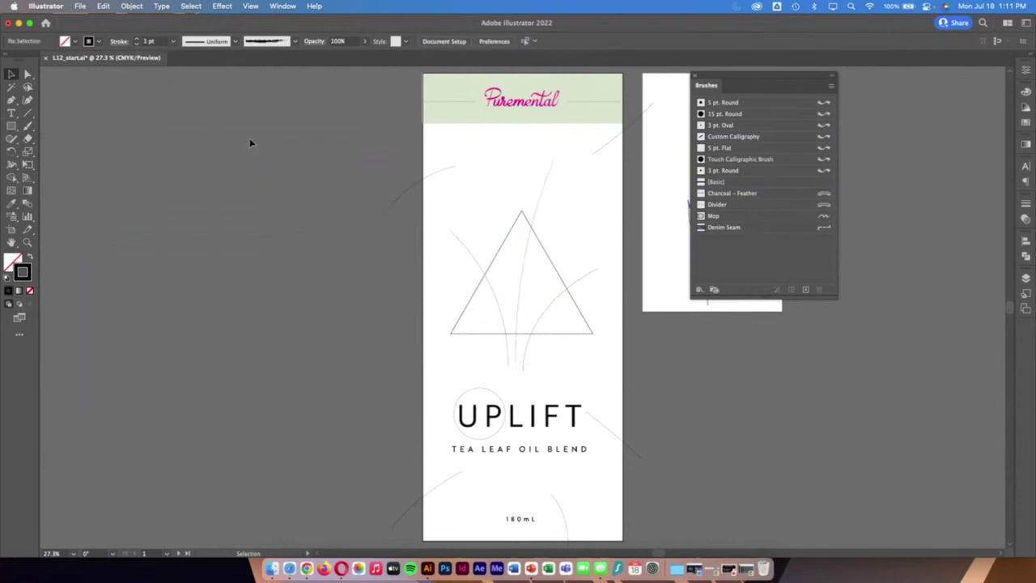
left_click_drag(718, 77, 828, 93)
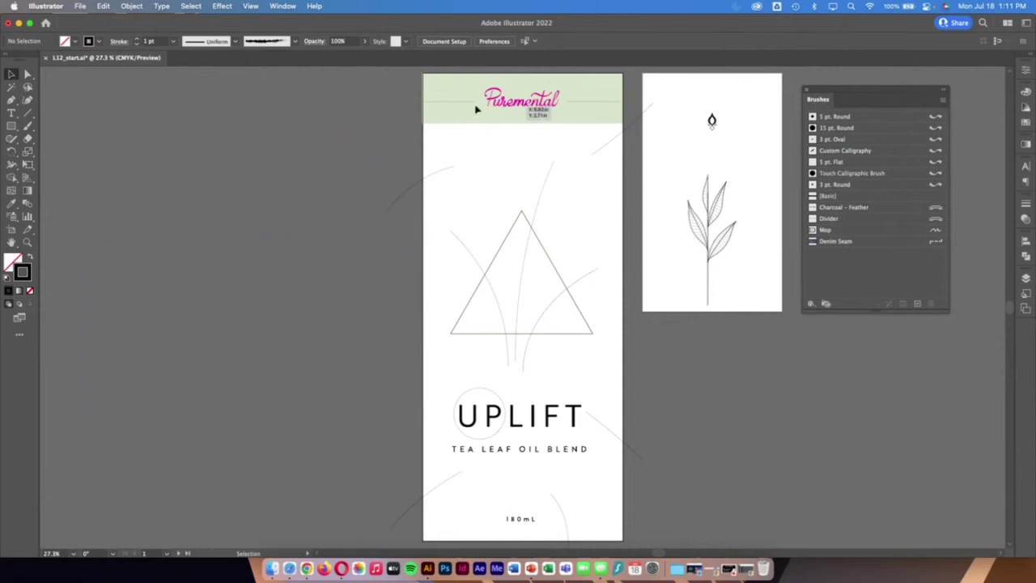
Zoom in on the Puremental header and open the Decorative Elegant Curl & Floral Brush Set library
left_click(28, 243)
left_click_drag(535, 91, 687, 111)
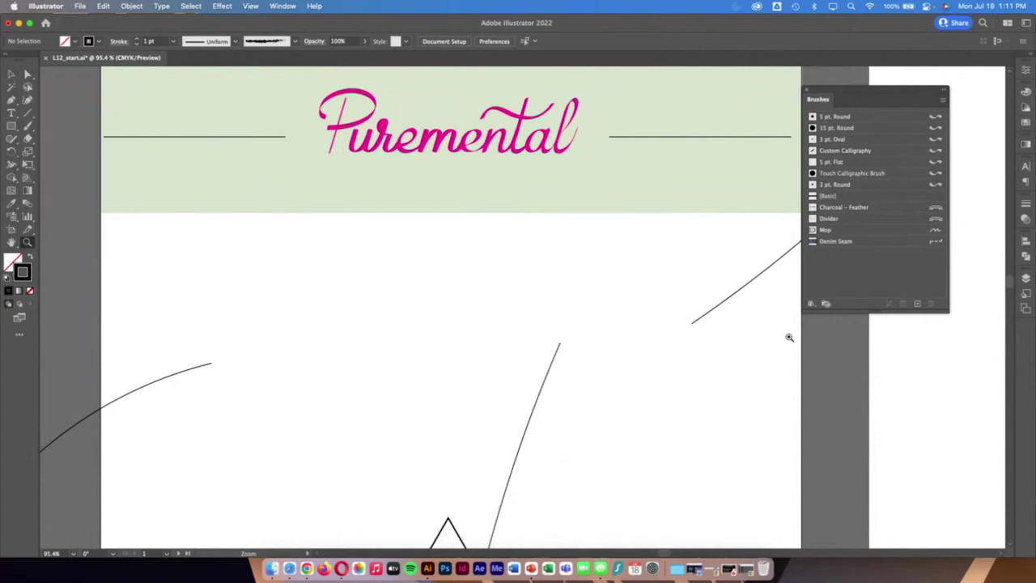
left_click(811, 304)
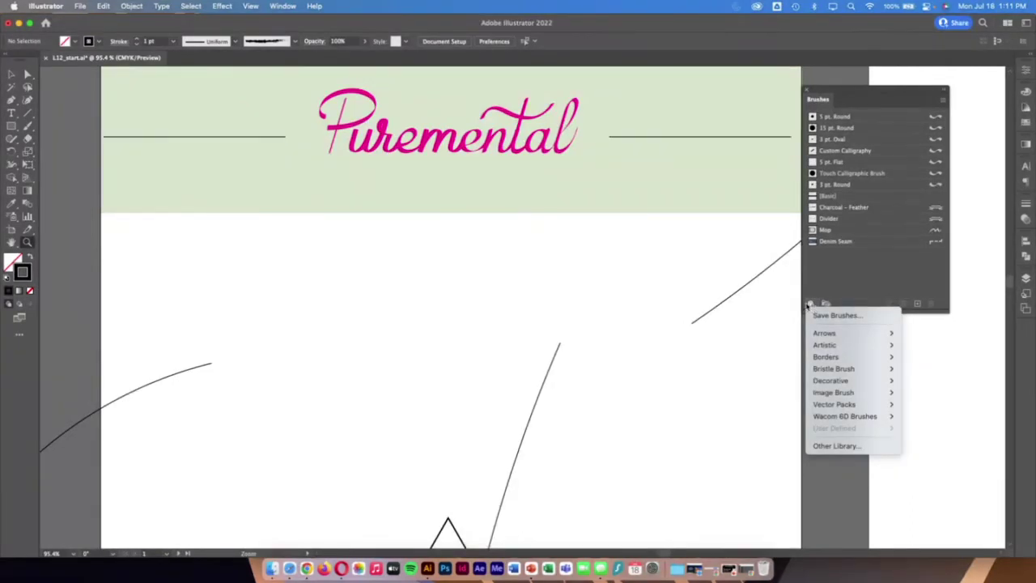
mouse_move(858, 380)
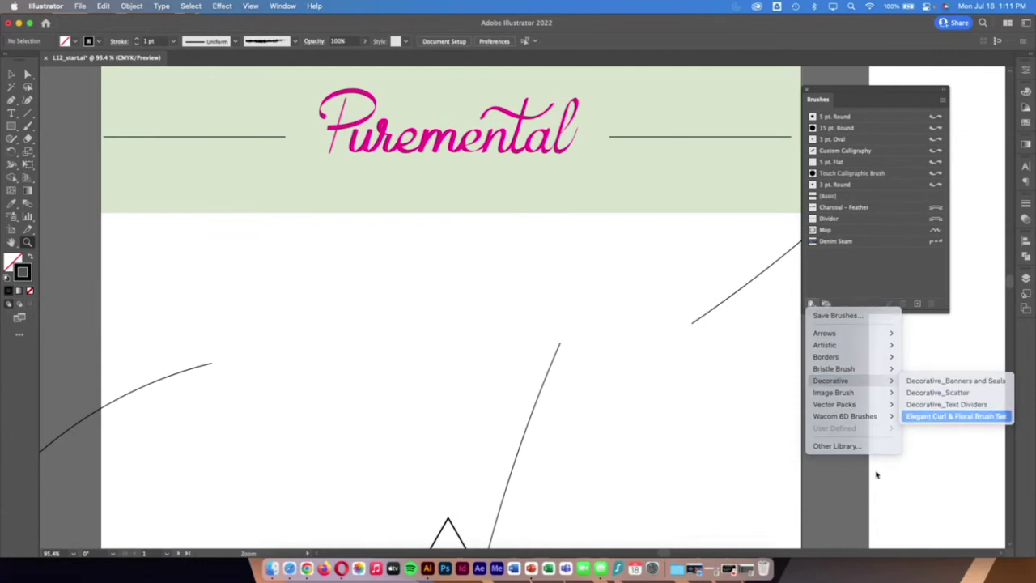
mouse_move(888, 338)
left_mouse_down()
mouse_move(656, 248)
mouse_move(633, 197)
left_mouse_up()
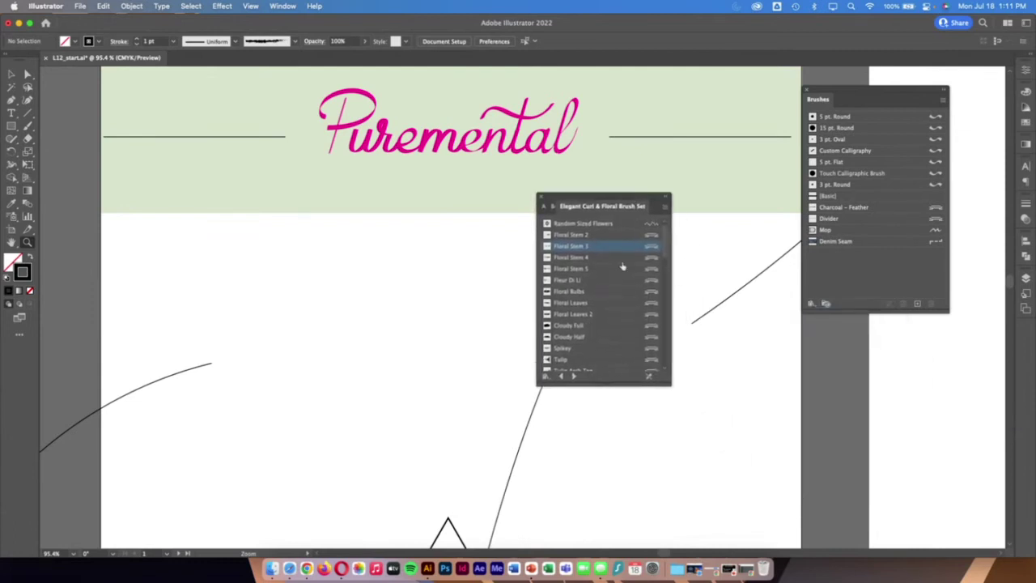
View the floral library as thumbnails, scroll through it, then switch it to List View
left_click(664, 208)
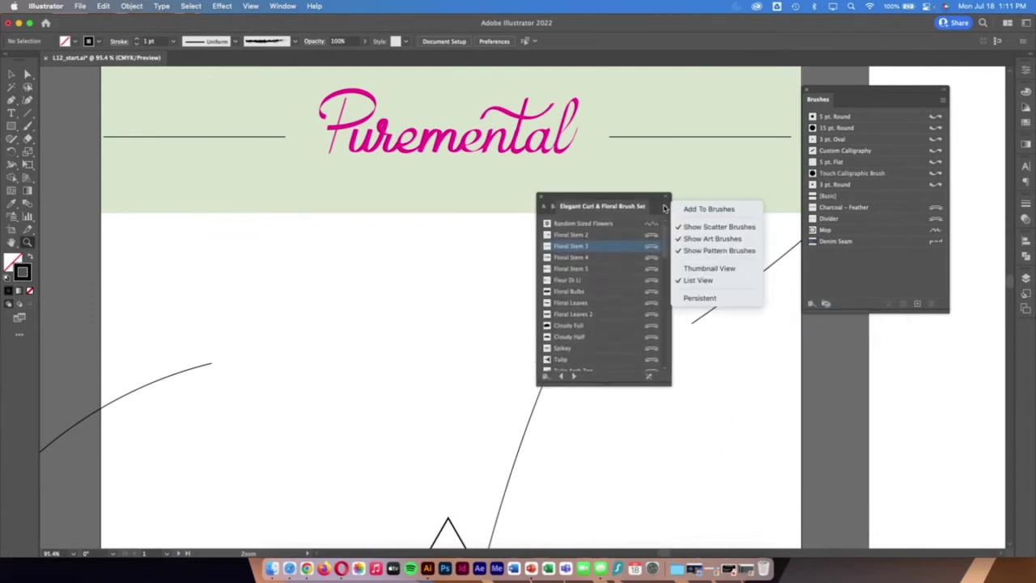
left_click(694, 268)
scroll(586, 321, "down", 10)
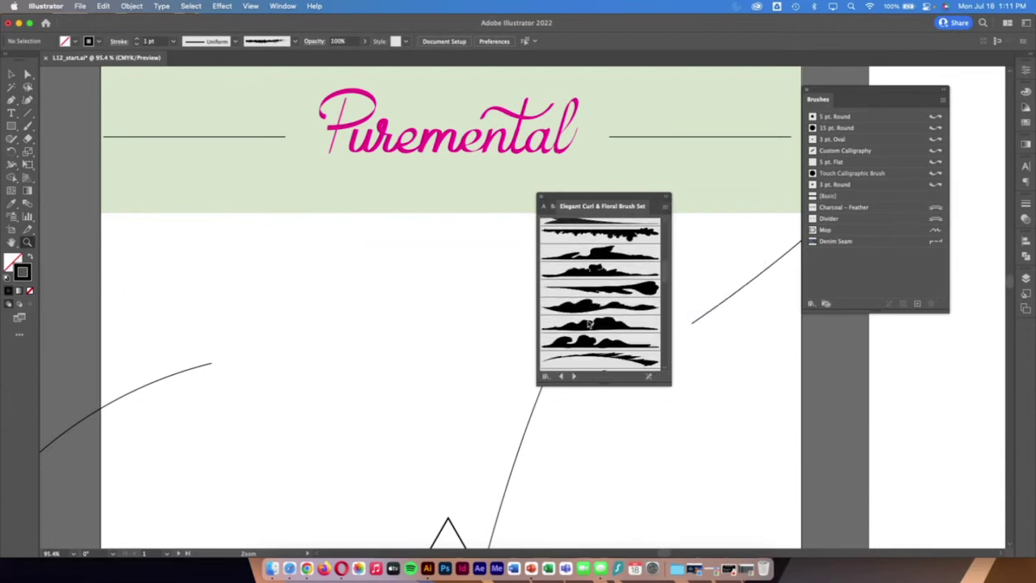
scroll(589, 322, "down", 10)
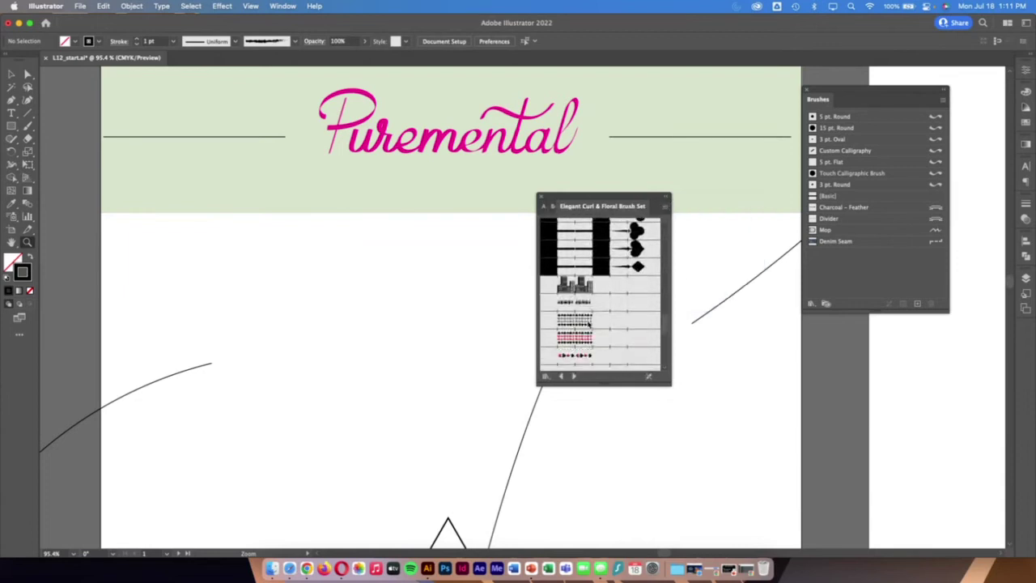
scroll(600, 296, "up", 10)
left_click(664, 207)
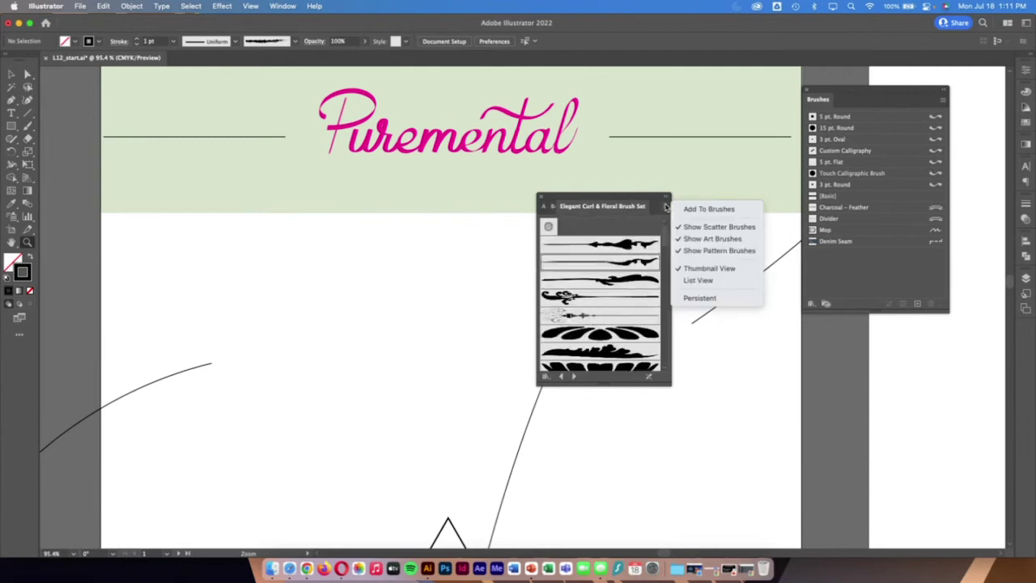
left_click(693, 281)
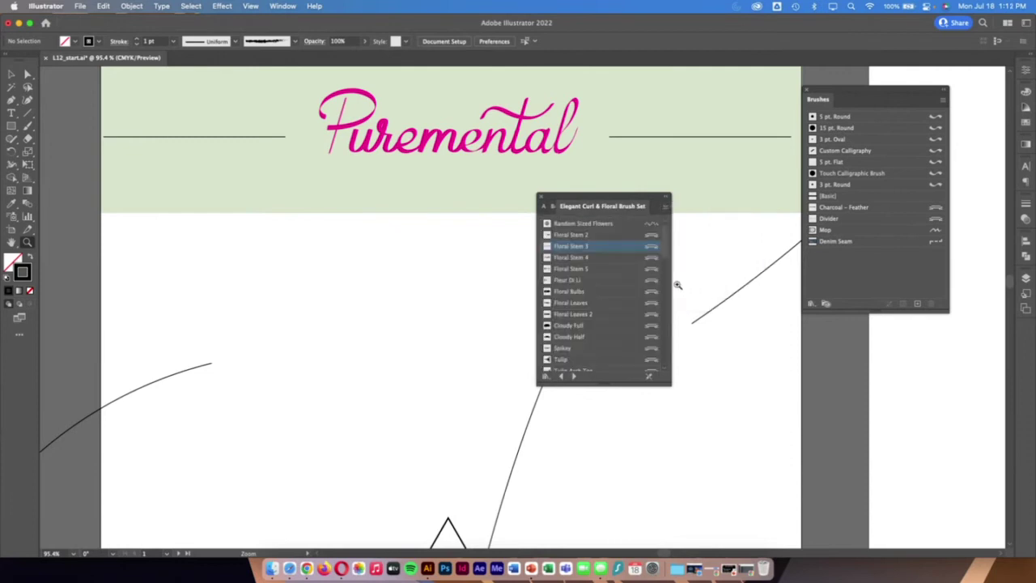
Add Floral Stem 3 to the Brushes and apply it at 2 pt to the right header line
left_click(581, 249)
scroll(486, 441, "down", 6)
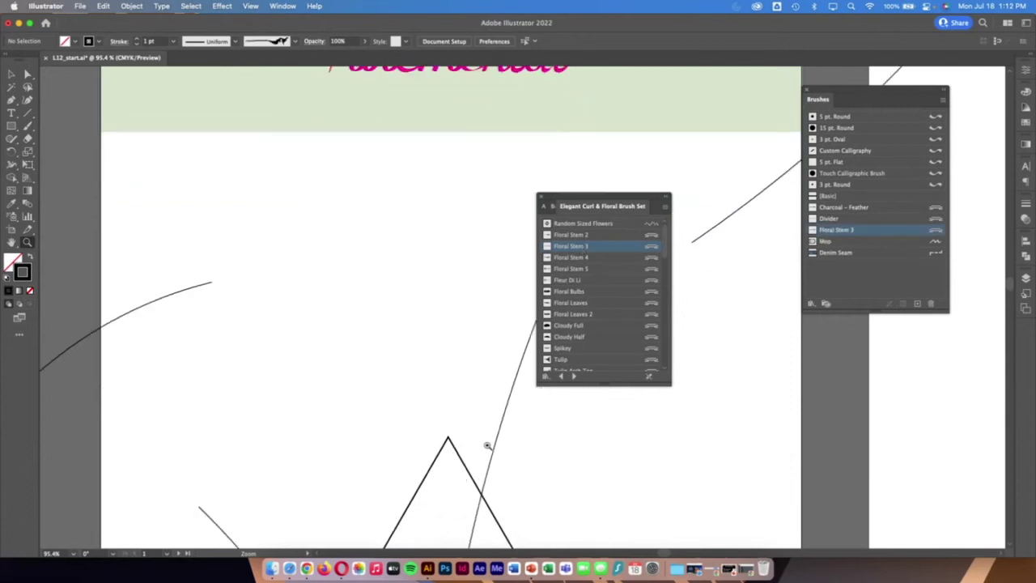
scroll(487, 445, "up", 4)
scroll(486, 445, "up", 3)
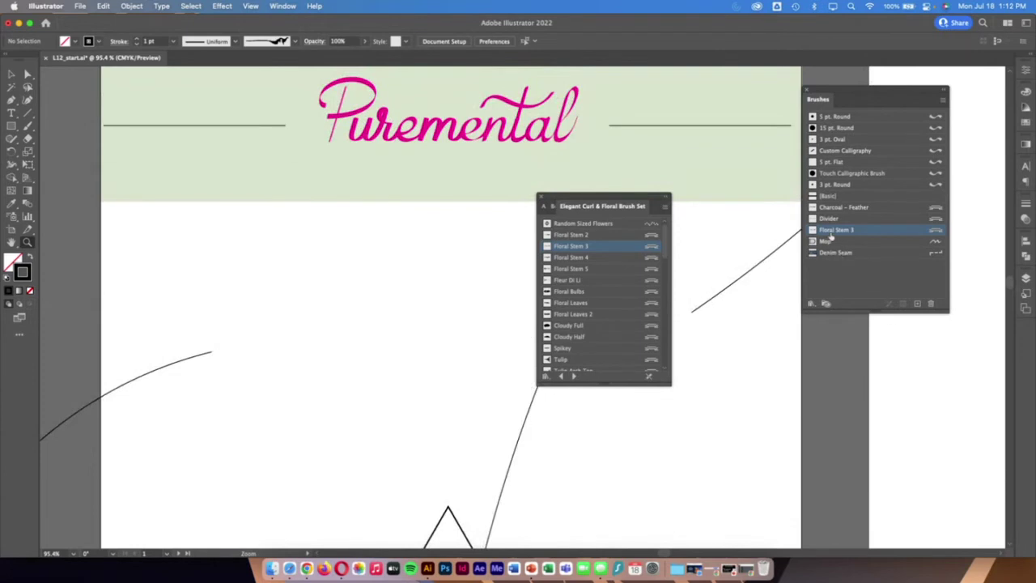
key("v")
left_click(706, 126)
left_click(840, 231)
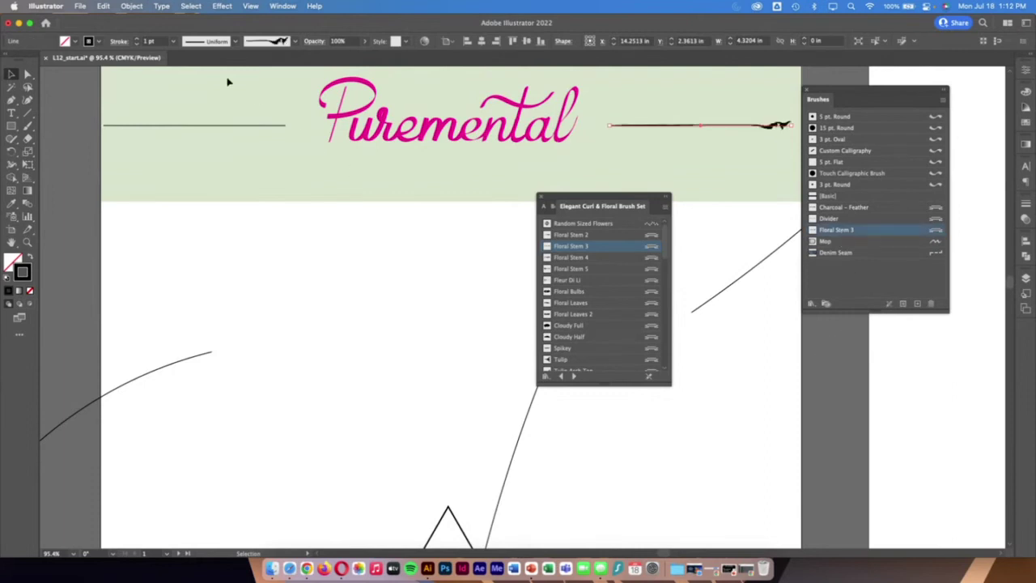
type("2")
key("Return")
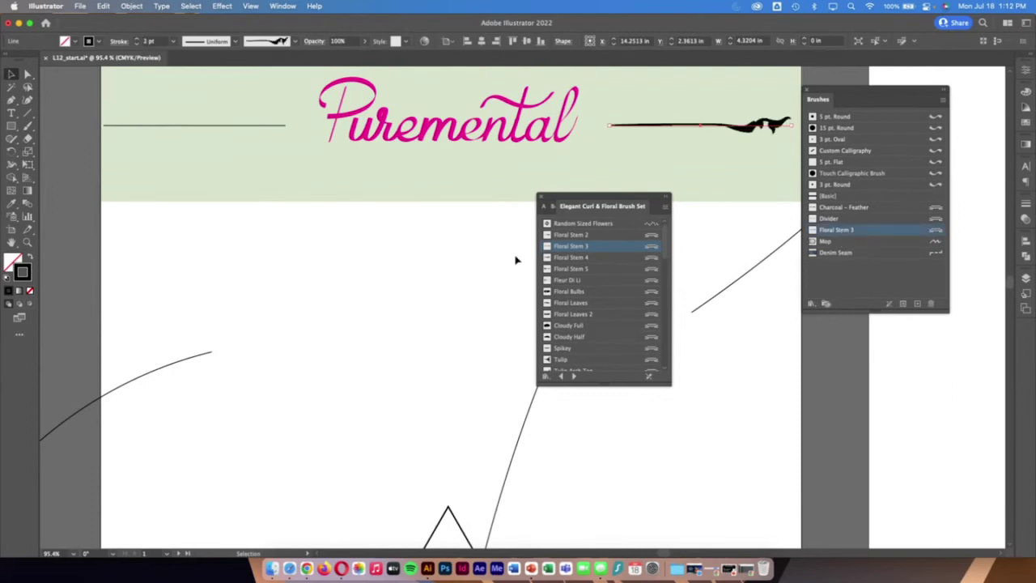
Give the left header line Floral Stem 3 at 2 pt, then close the floral library
left_click(248, 126)
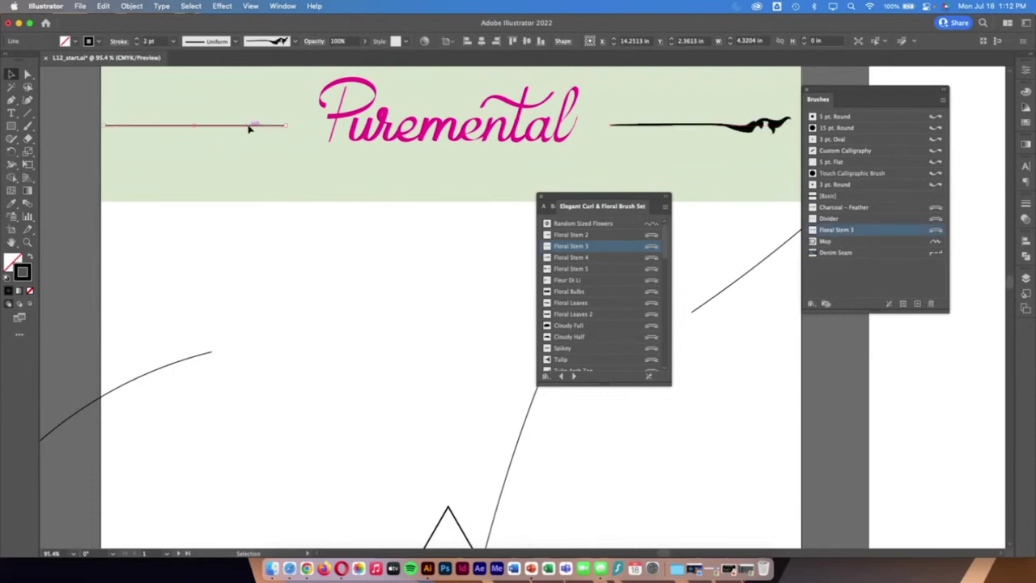
left_click(848, 231)
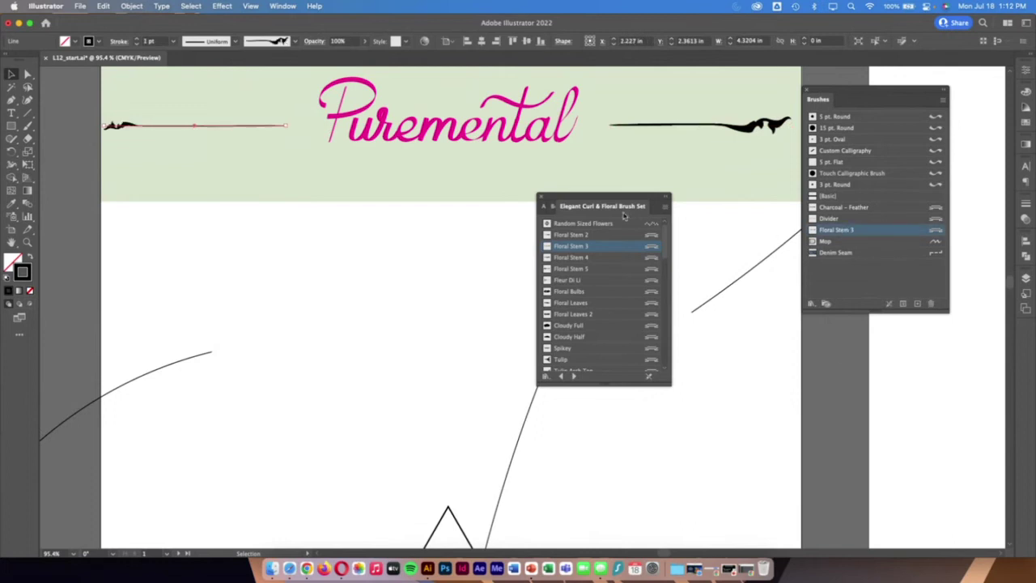
left_click(137, 40)
left_click(458, 372)
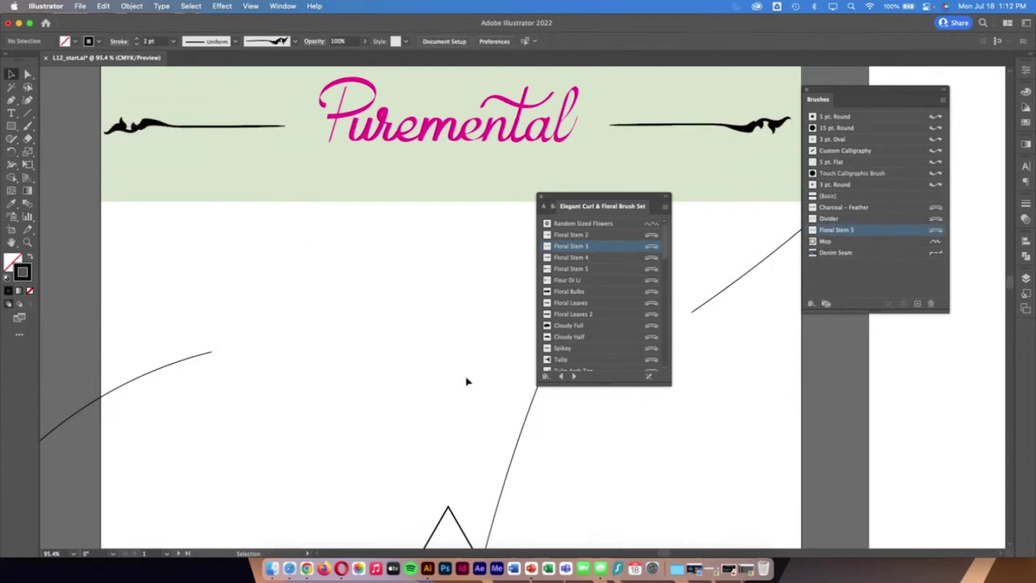
left_click(540, 199)
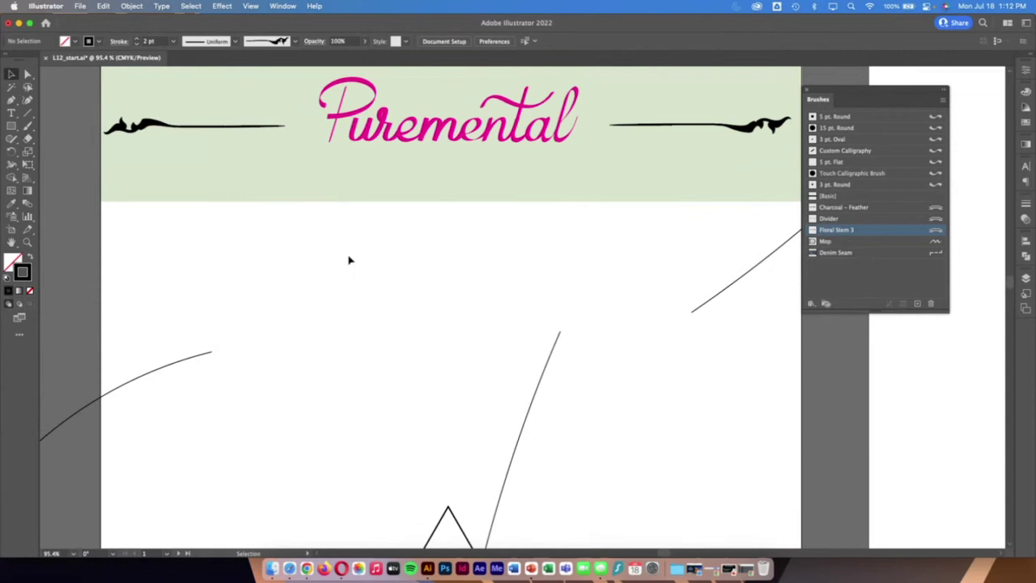
left_click(813, 304)
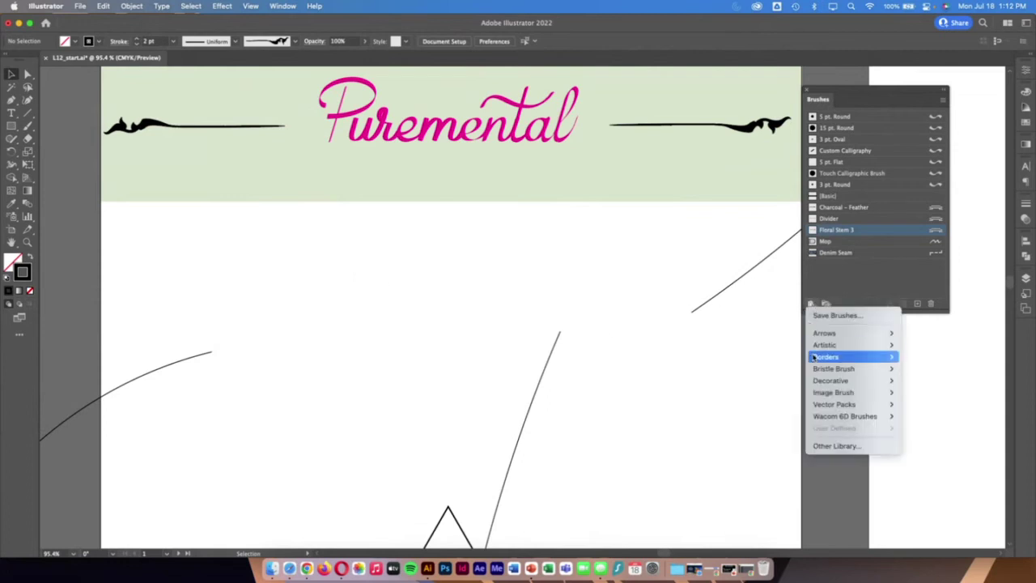
mouse_move(845, 373)
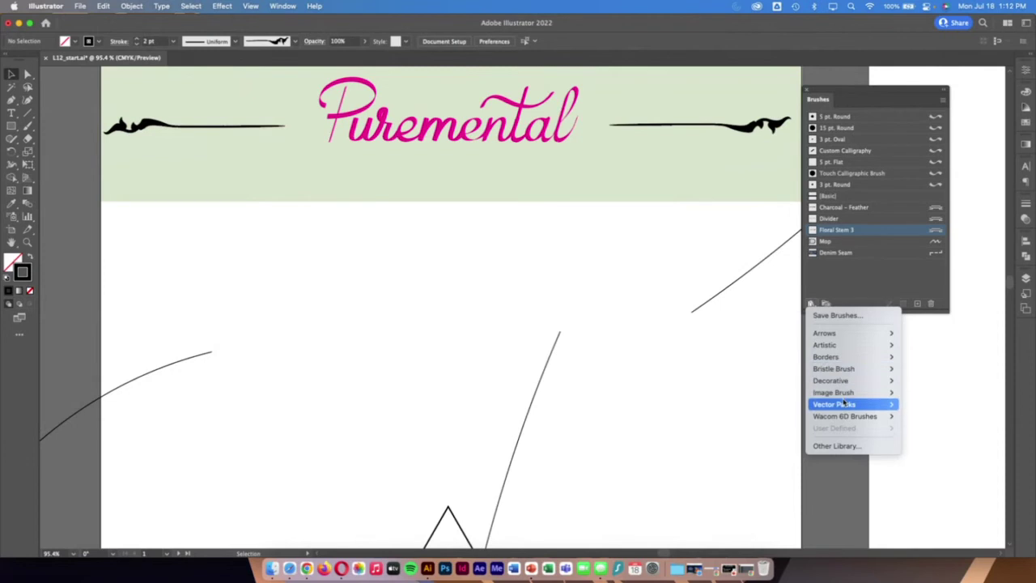
left_click(850, 292)
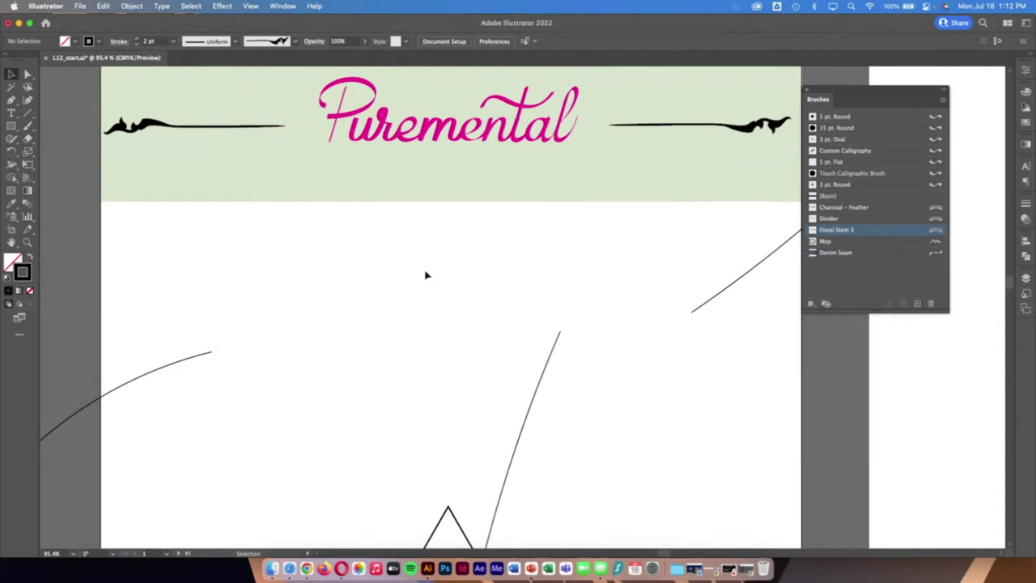
scroll(422, 269, "right", 5)
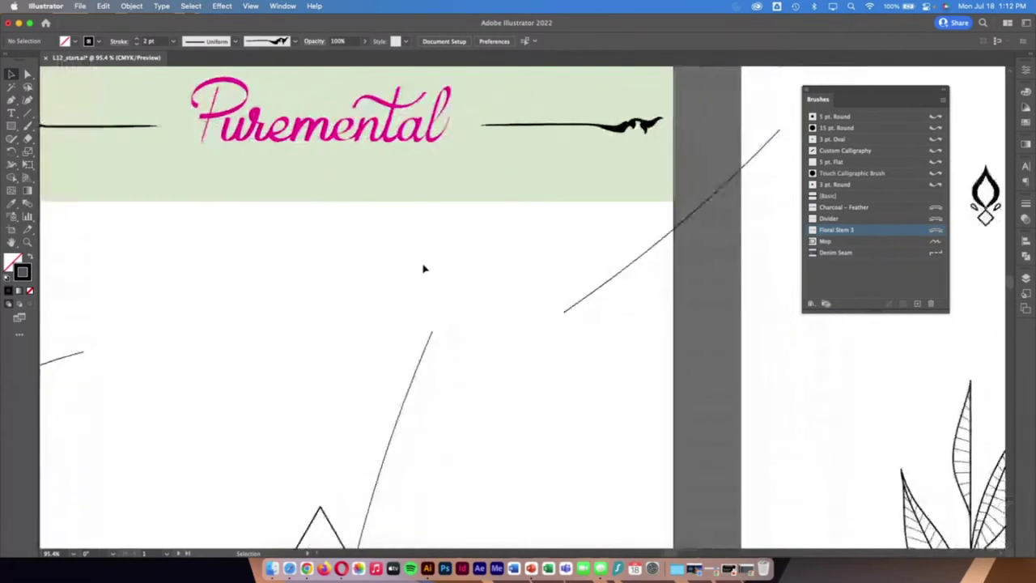
Fit all artboards in view and start a new brush from the leafy stem illustration
double_click(11, 242)
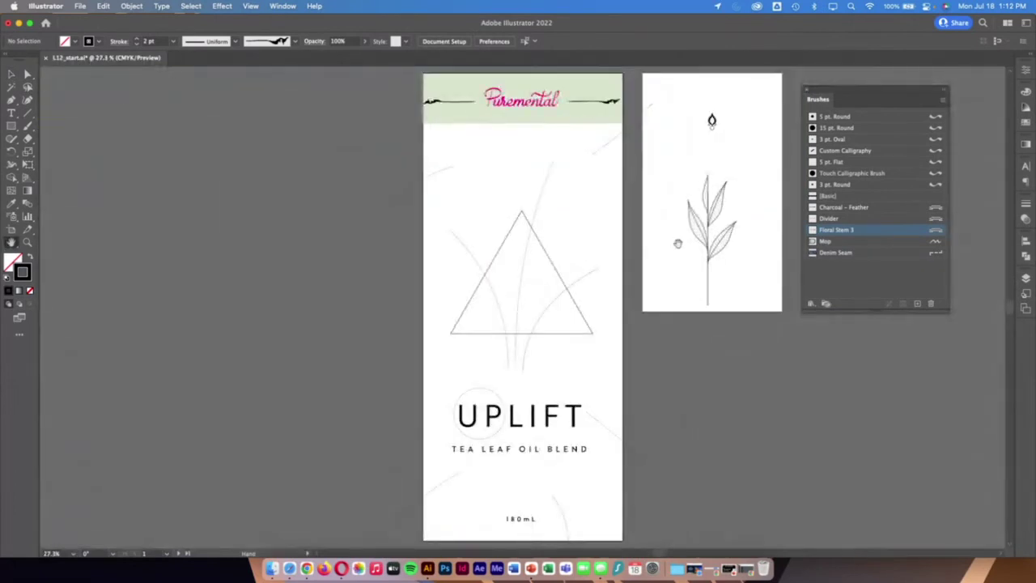
scroll(678, 243, "right", 3)
left_click(11, 75)
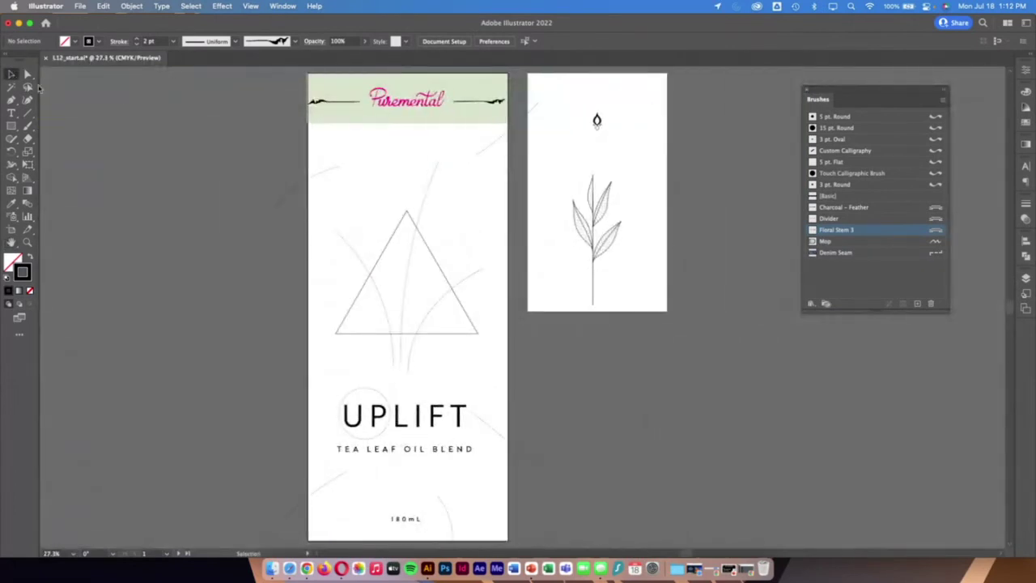
left_click(595, 217)
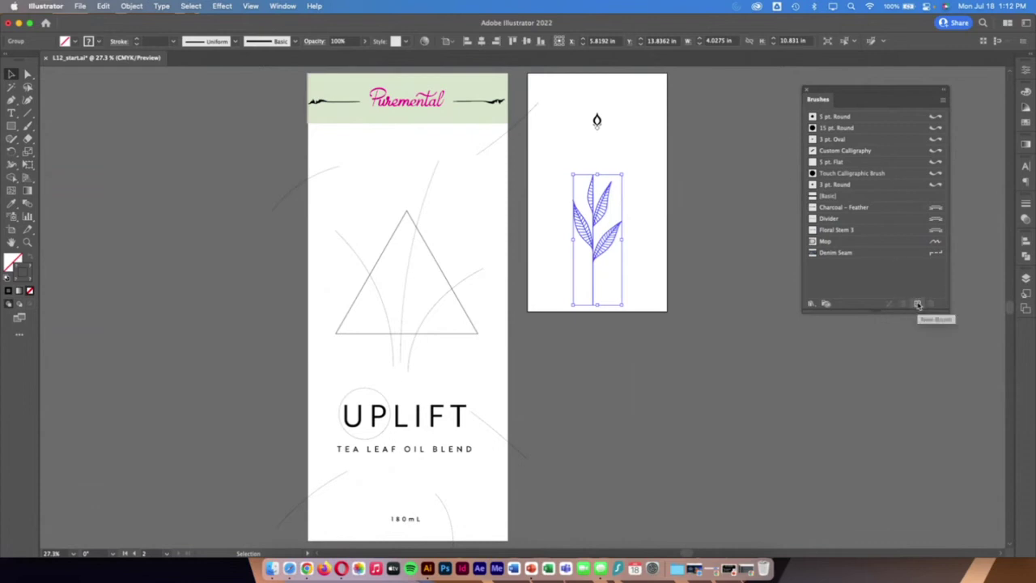
left_click(918, 304)
Choose Art Brush as the new brush type and name it Leaves
mouse_move(558, 266)
left_mouse_down()
mouse_move(585, 267)
mouse_move(784, 131)
mouse_move(776, 118)
left_mouse_up()
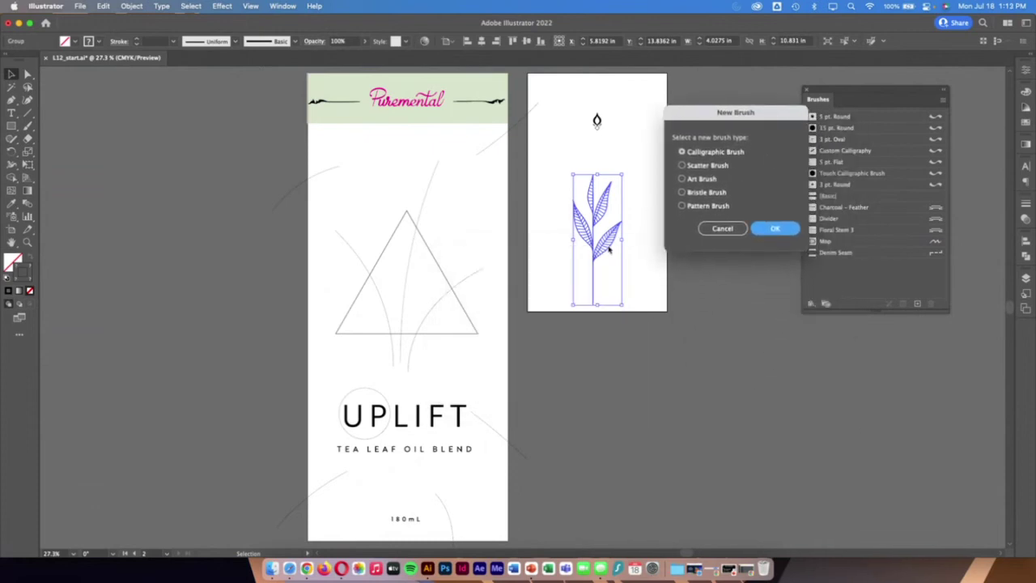
left_click(682, 179)
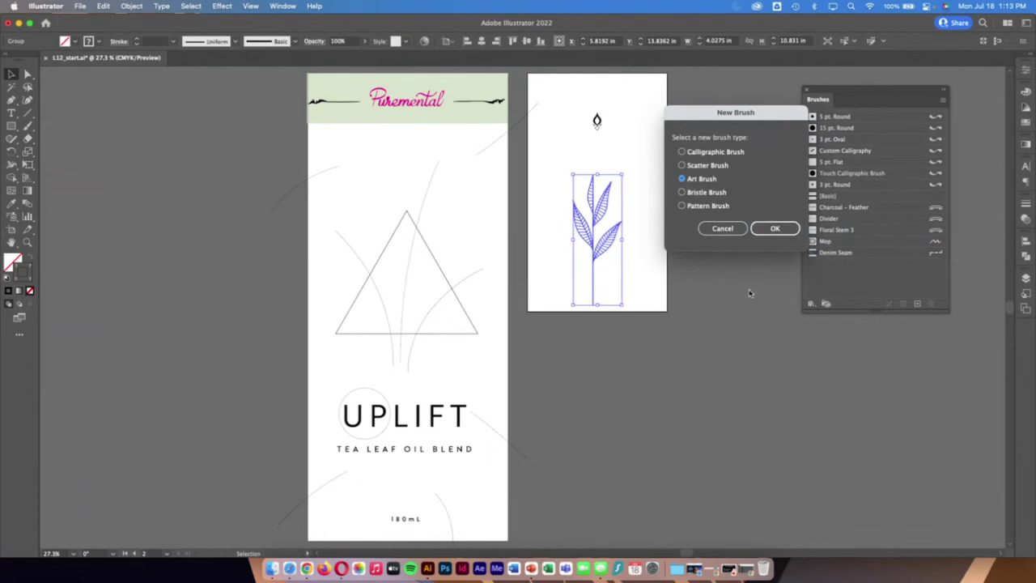
left_click(774, 229)
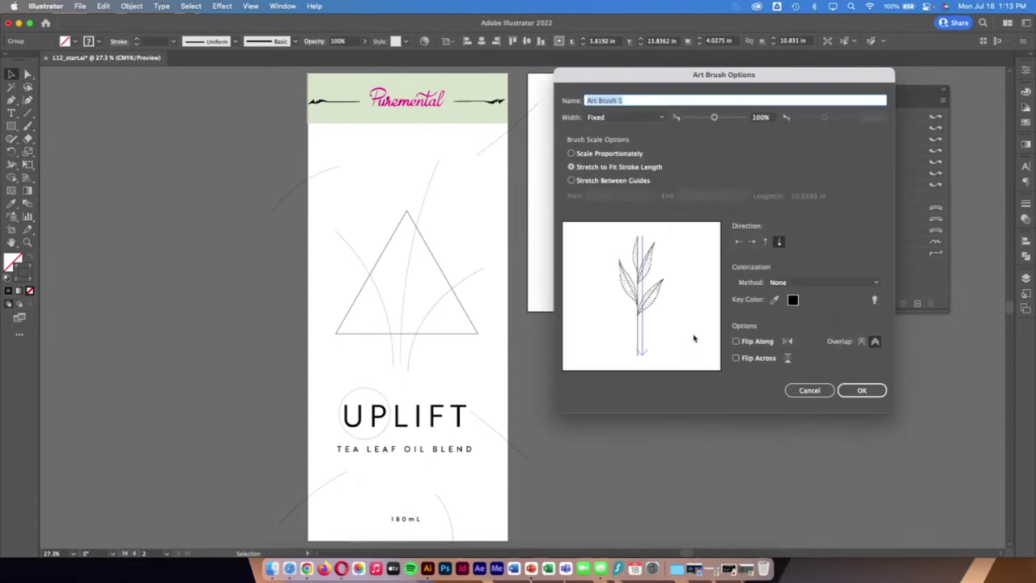
type("Leaves")
Set Stretch Between Guides with Start at 7.125 in and Direction up, then confirm
left_click(604, 185)
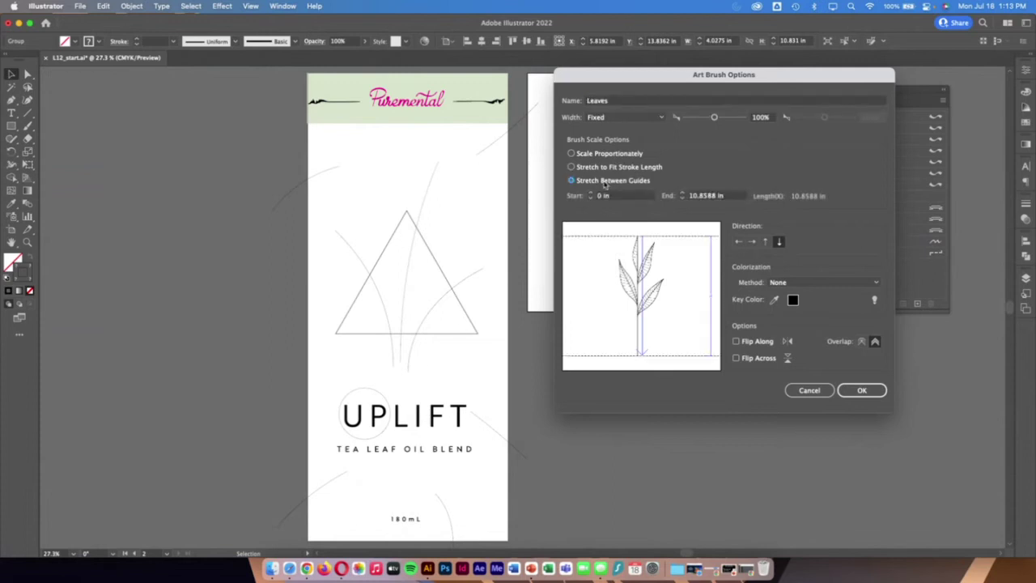
left_click(590, 194)
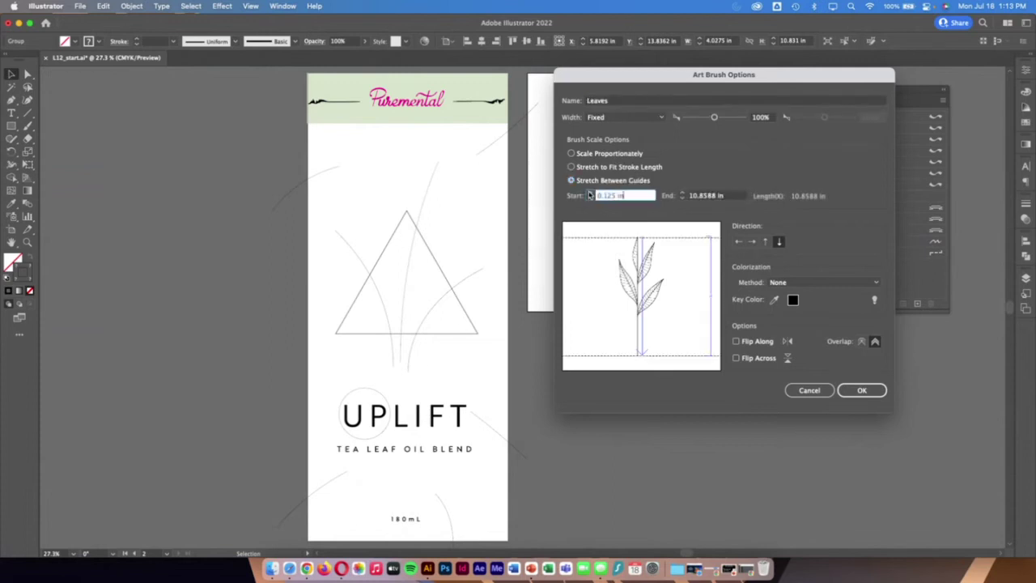
left_click_drag(589, 195, 589, 196)
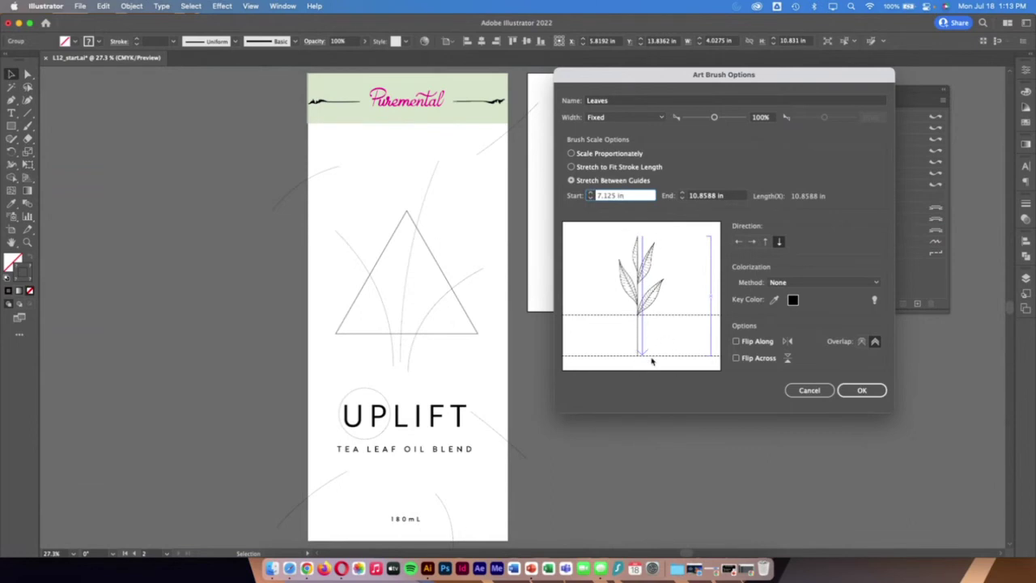
left_click(765, 241)
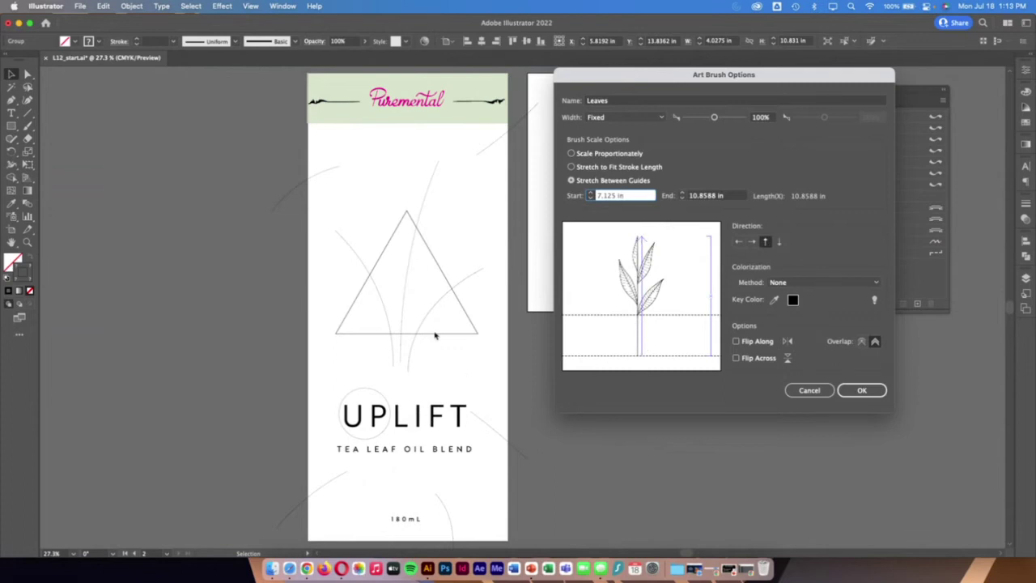
left_click(876, 393)
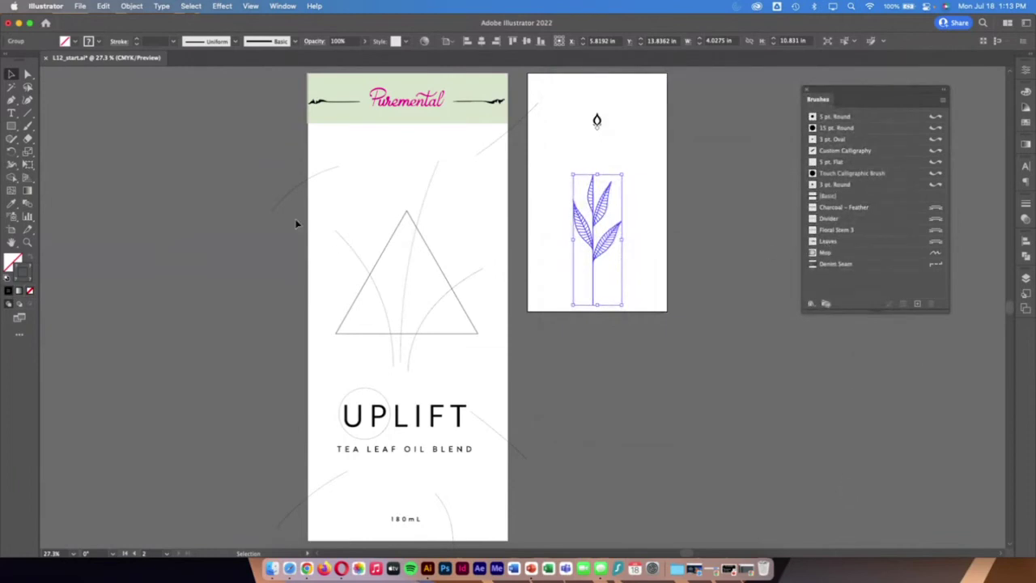
Apply the Leaves brush to the curves crossing the triangle
mouse_move(437, 166)
left_mouse_down()
mouse_move(400, 361)
mouse_move(484, 269)
left_mouse_up()
left_click(827, 241)
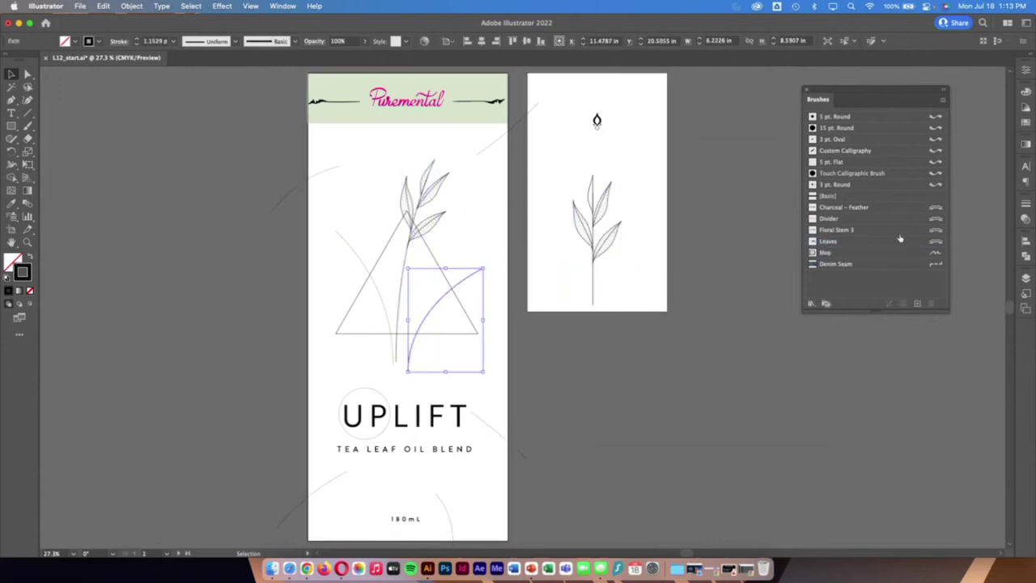
left_click(843, 243)
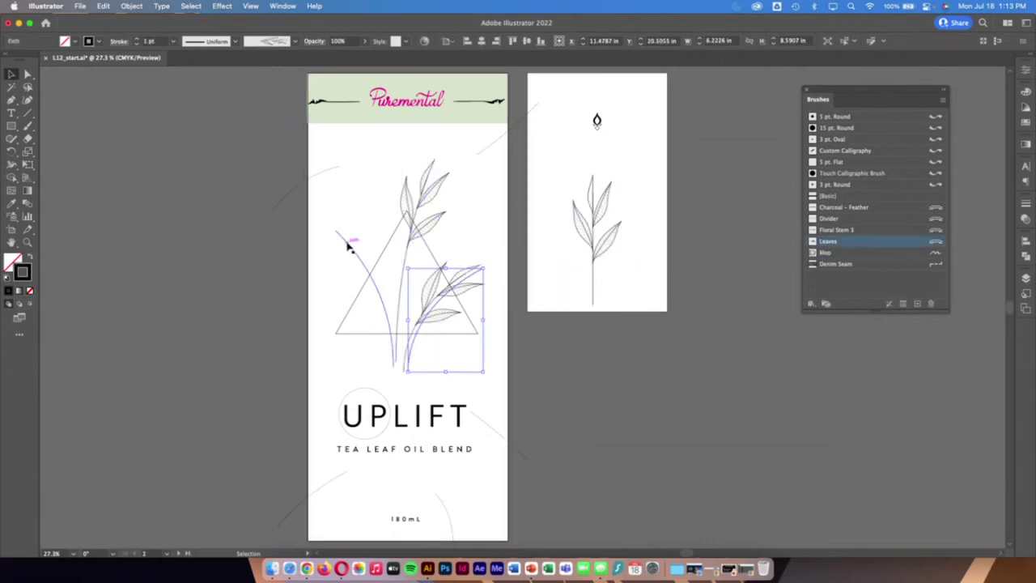
left_click(849, 241)
Give the diagonal lines near the top band and upper left the Leaves brush
left_click_drag(477, 153, 538, 104)
left_click(848, 232)
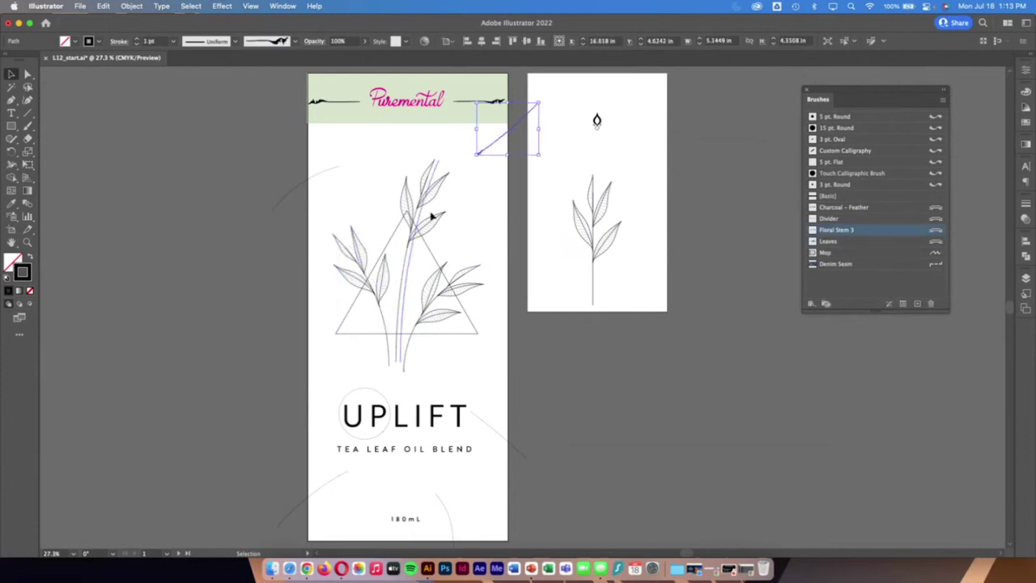
left_click(827, 241)
left_click(317, 174)
left_click(320, 178)
left_click(842, 241)
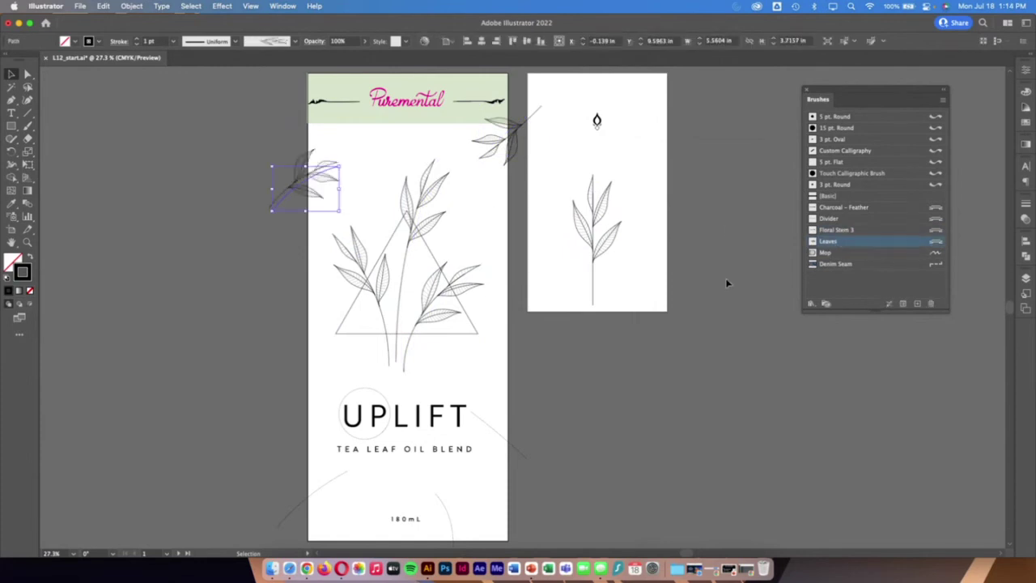
Apply Leaves to the bottom-left line, the line beside UPLIFT and the curve near 180 mL
left_click(347, 476)
left_click(858, 242)
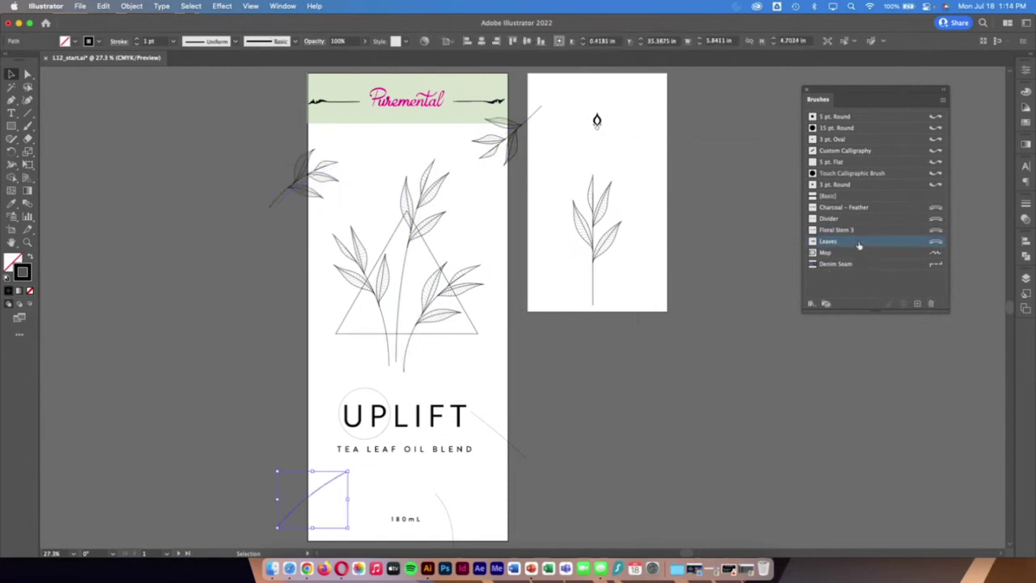
left_click(829, 243)
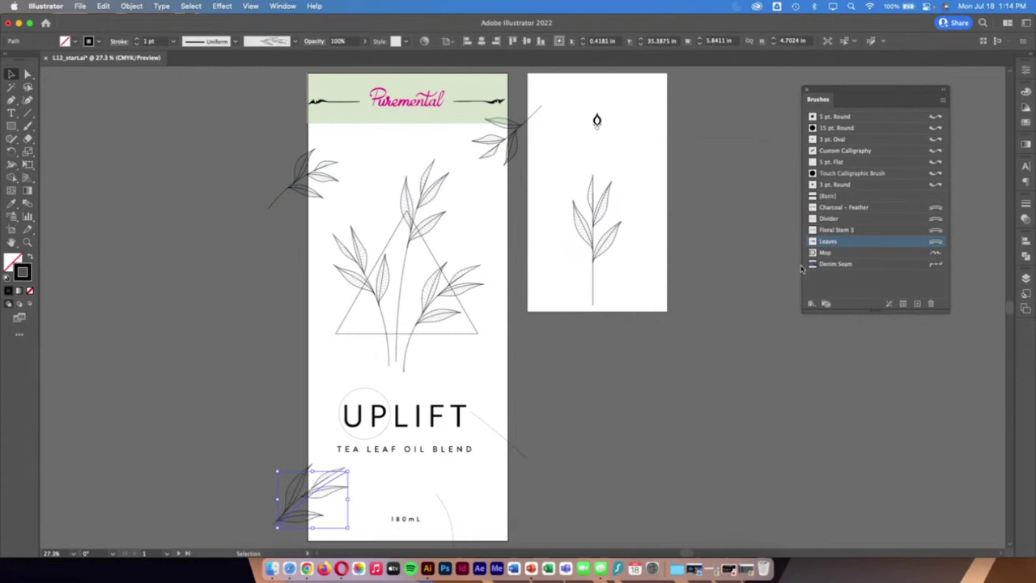
left_click(517, 447)
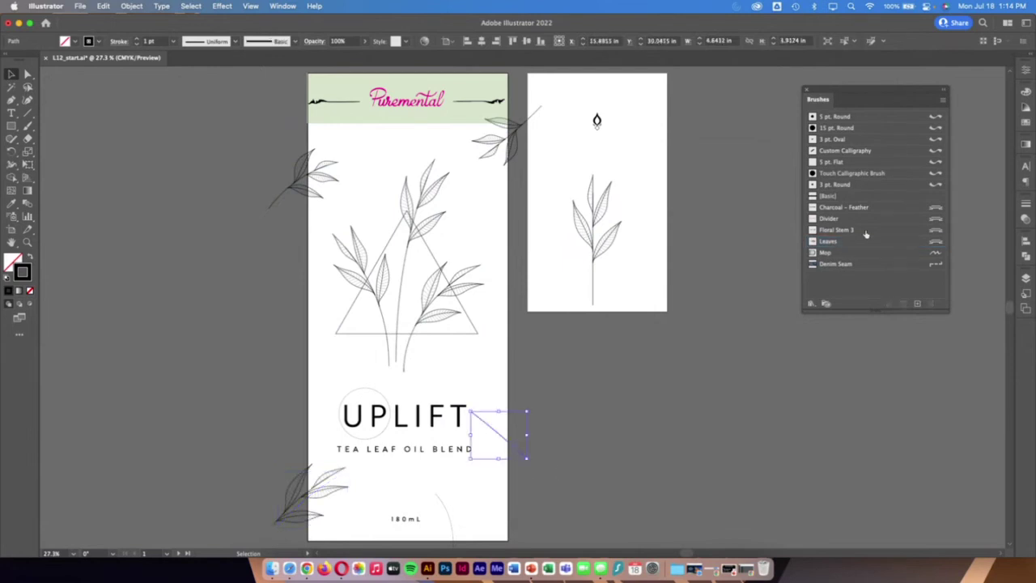
left_click(834, 243)
left_click(446, 523)
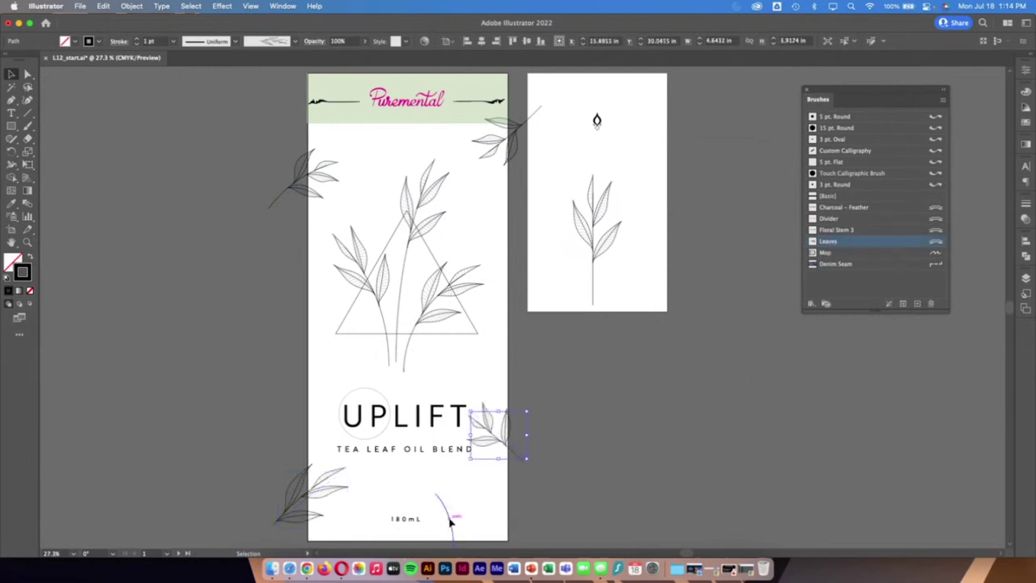
left_click(839, 242)
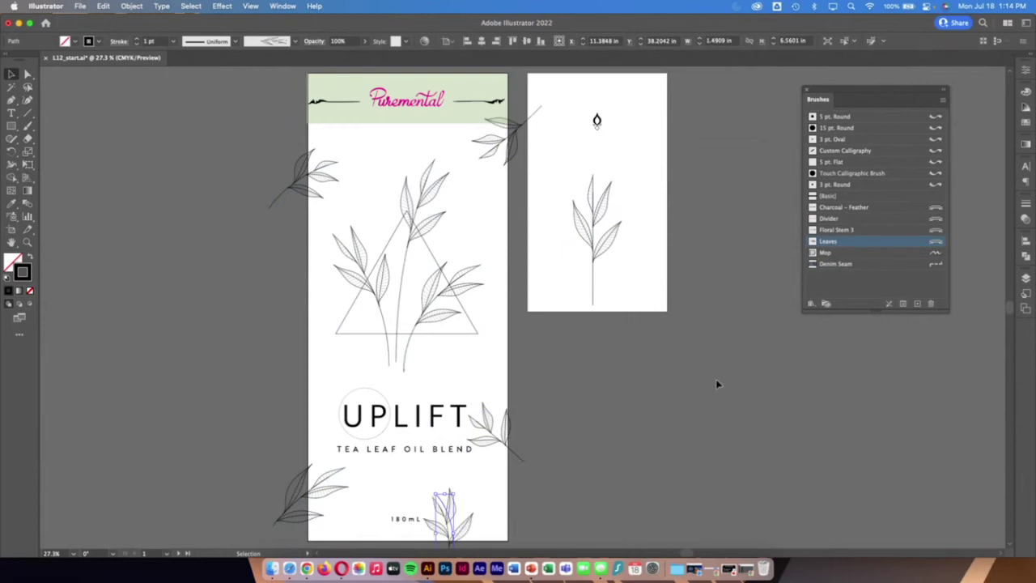
left_click(715, 379)
Give the bottom-left leaf sprig a green stroke
left_click(314, 481)
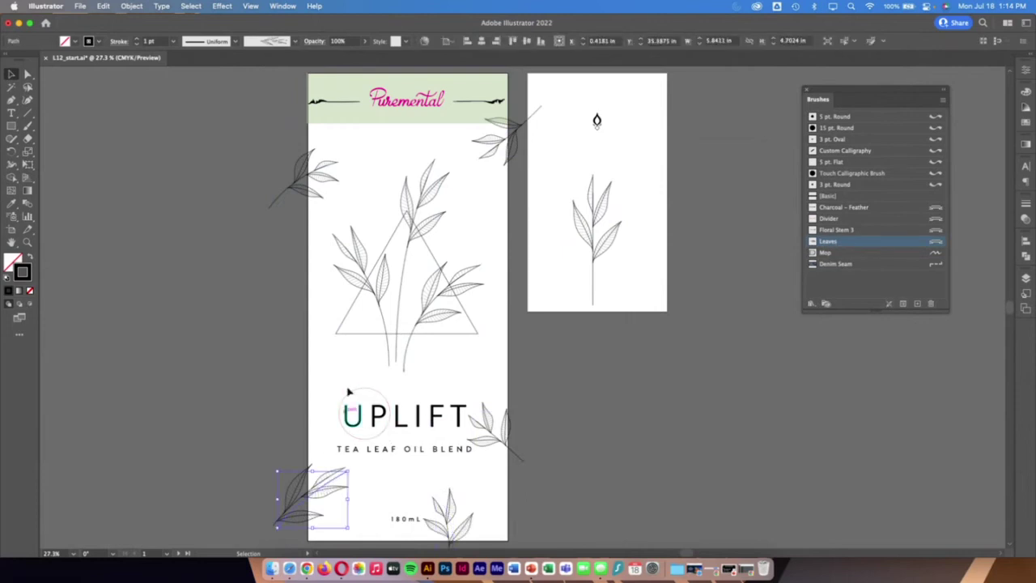
left_click(98, 41)
left_click(54, 60)
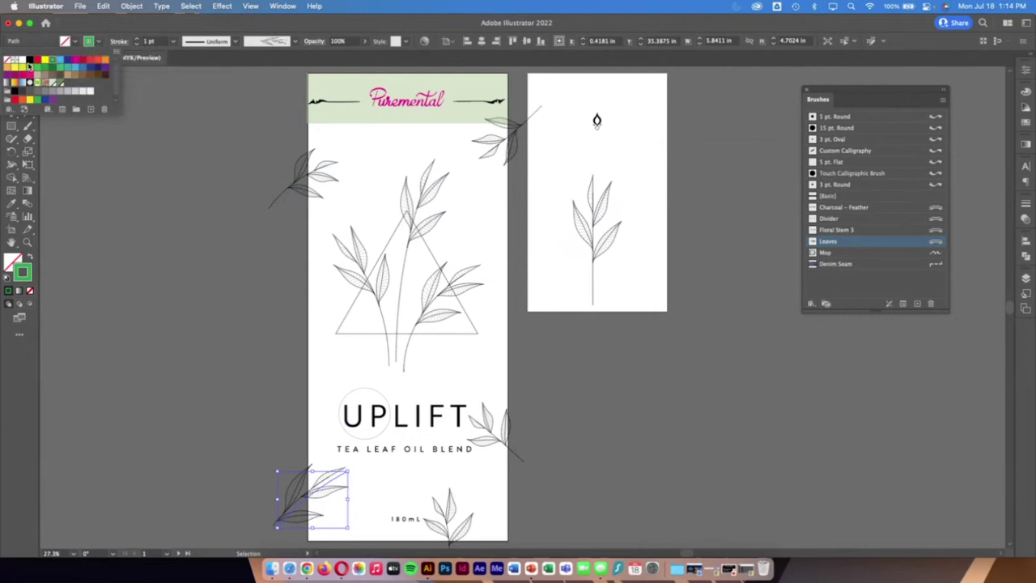
Try dark purple and grey-brown strokes and a heavier weight on the sprig
left_click(15, 74)
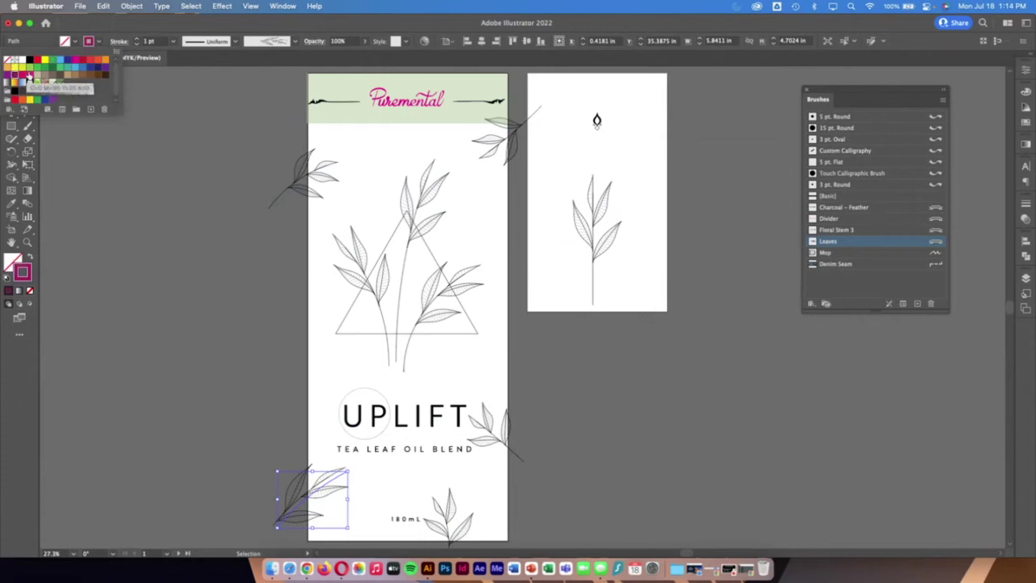
left_click(55, 73)
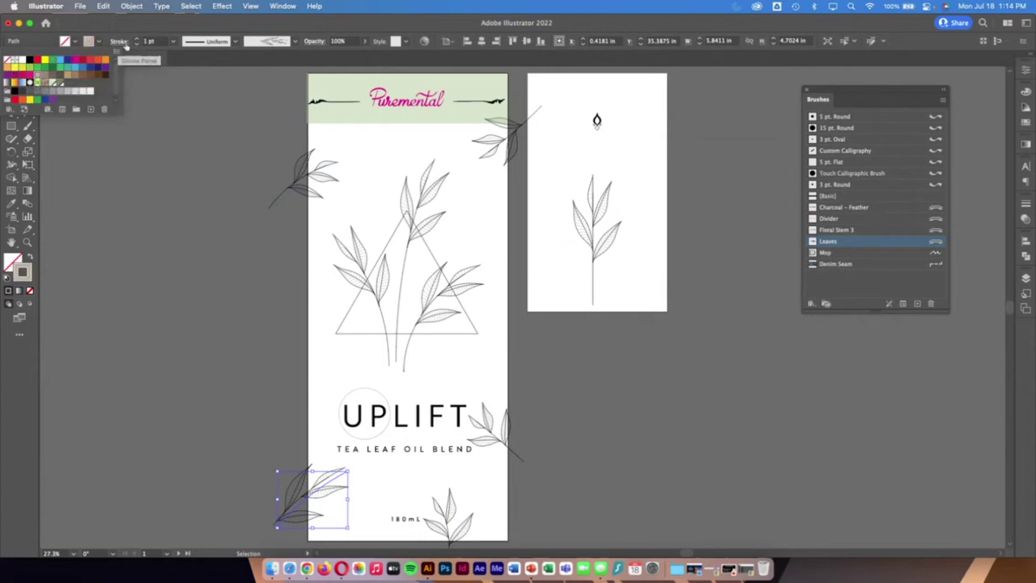
left_click(137, 39)
left_click(137, 39)
left_click(137, 39)
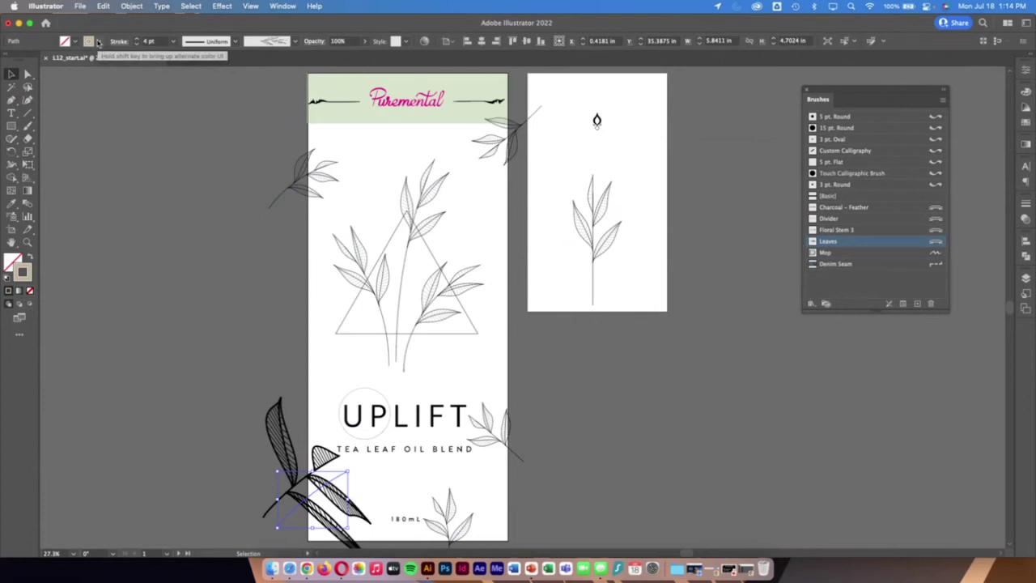
Clear the sprig's stroke colour, then set it back to black and deselect
left_click(98, 43)
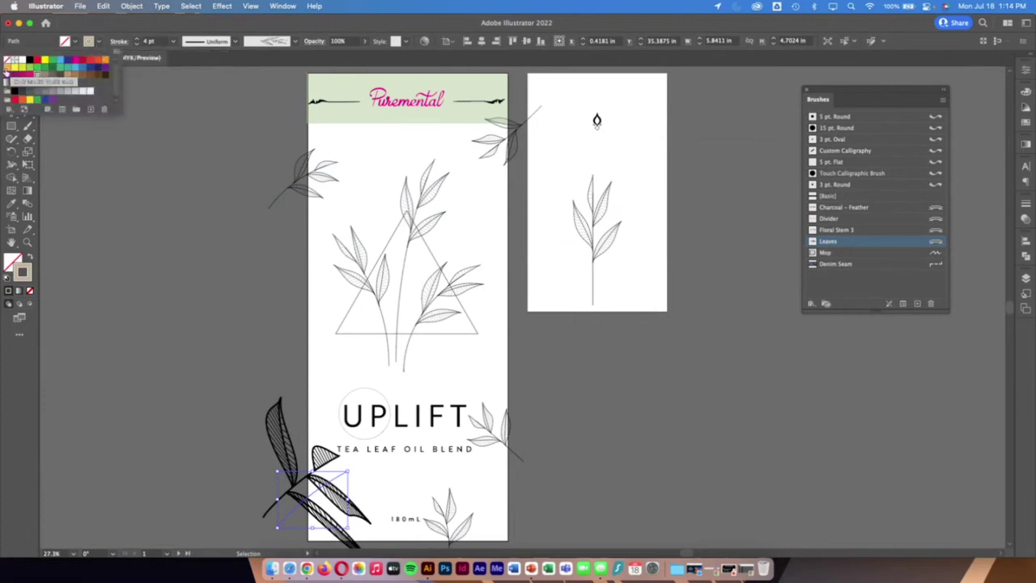
left_click(7, 59)
left_click(100, 43)
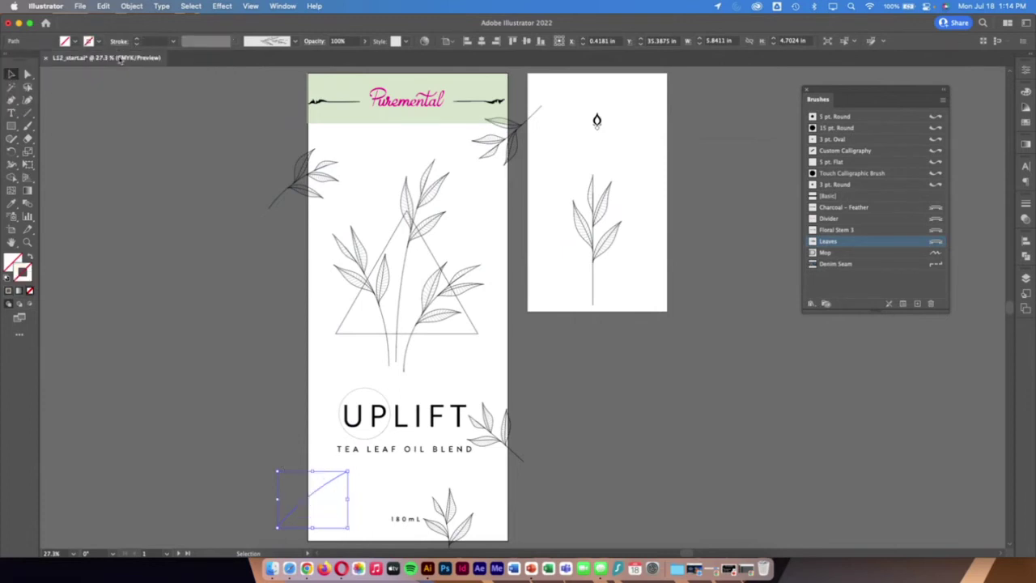
left_click(101, 43)
left_click(29, 60)
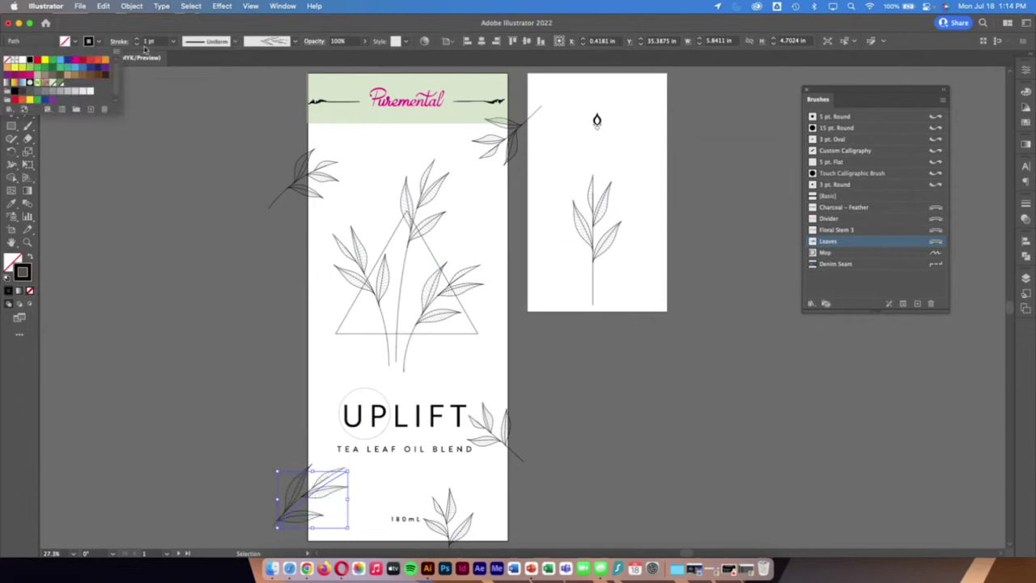
left_click(203, 420)
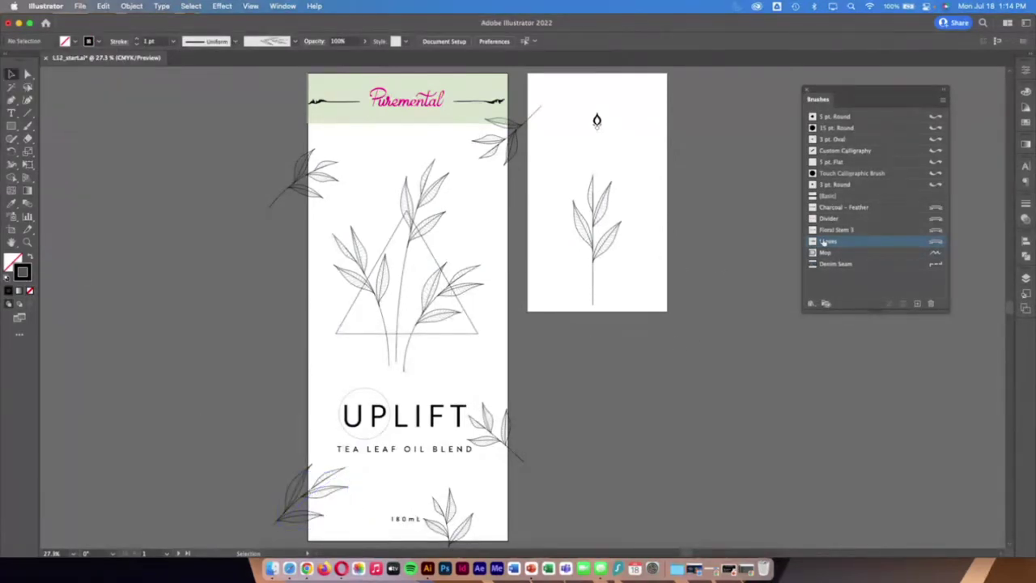
Colour the leaf stem on the second artboard green
left_click(590, 236)
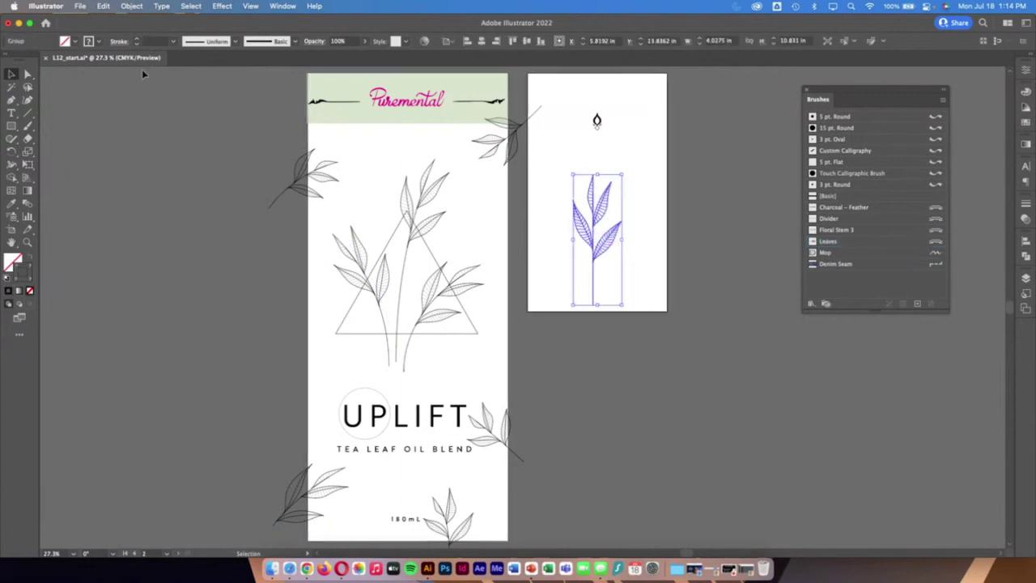
left_click(88, 41)
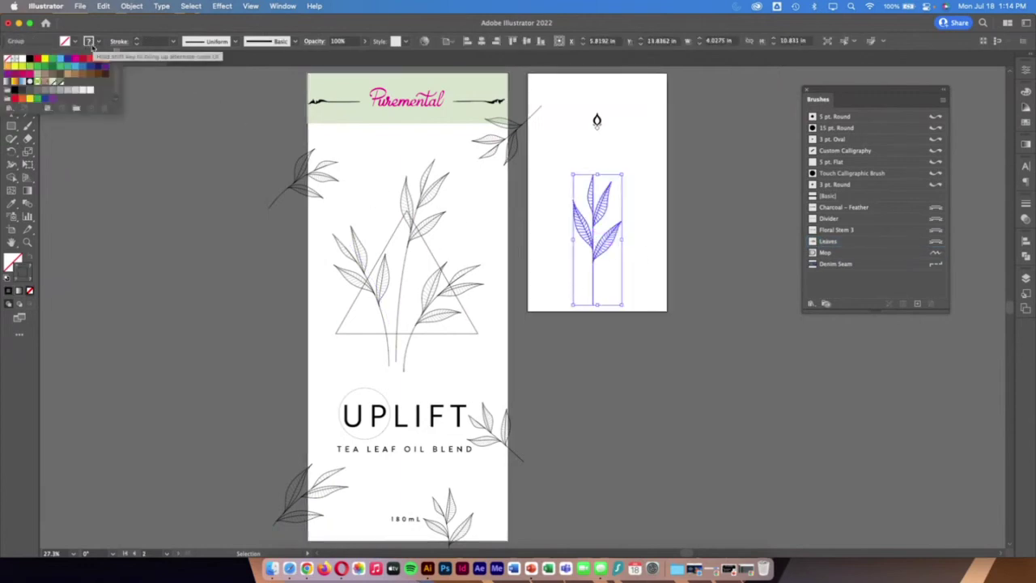
left_click(60, 84)
left_click(607, 397)
left_click(623, 389)
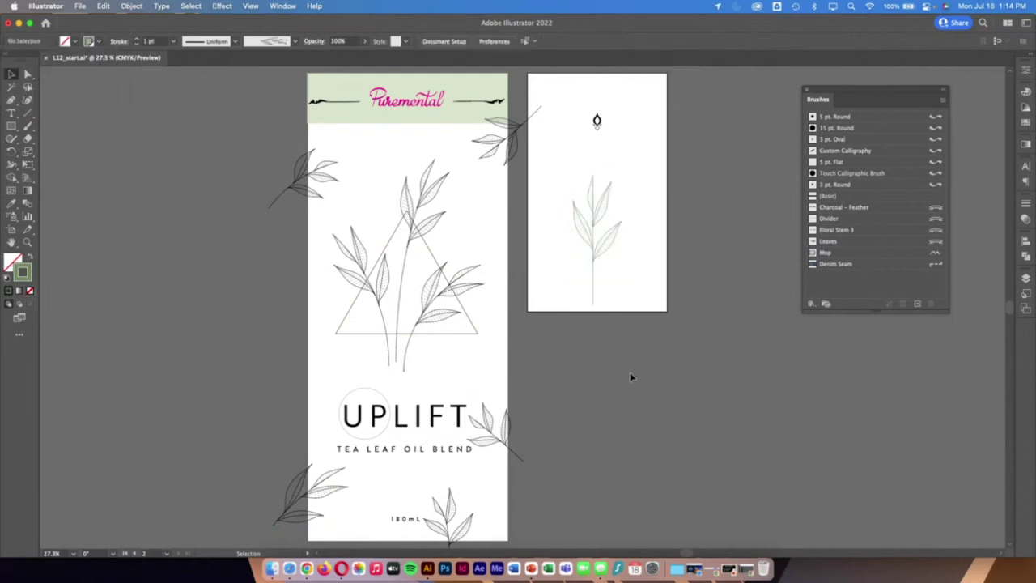
Create Art Brush 1 from the green stem, pointing up and stretching between guides
left_click(599, 258)
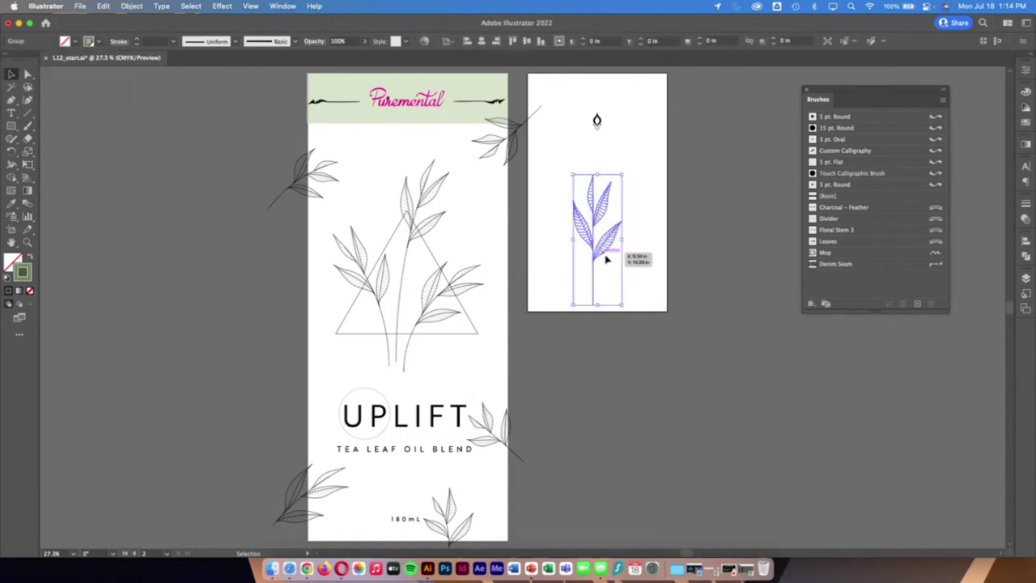
left_click(917, 304)
left_click(716, 179)
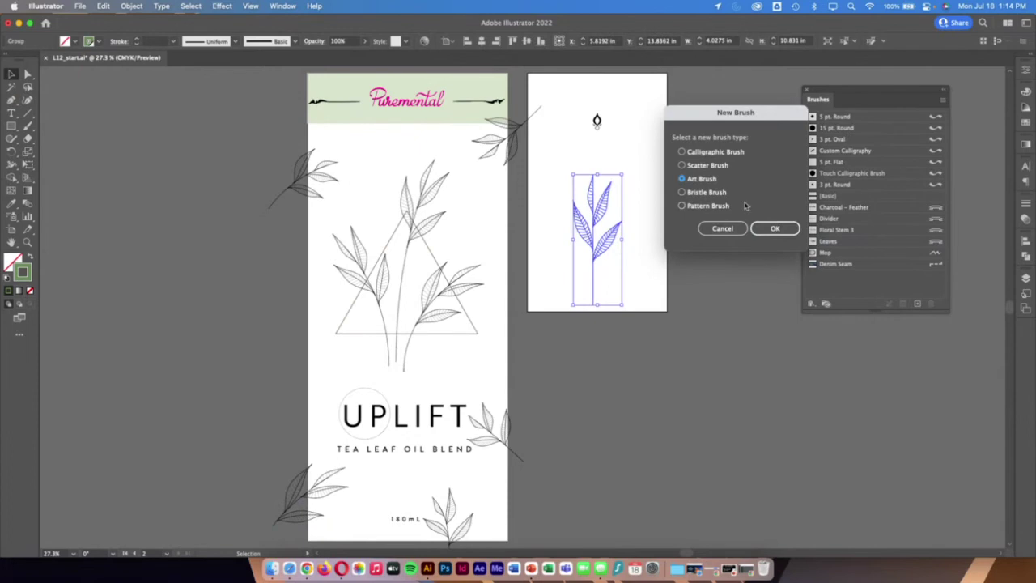
left_click(773, 229)
left_click(589, 180)
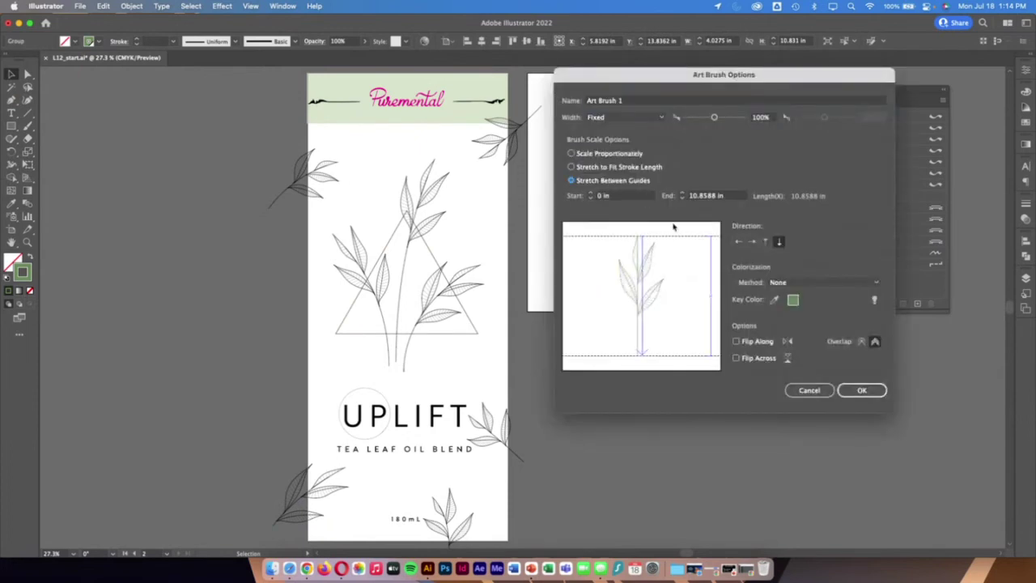
left_click(765, 241)
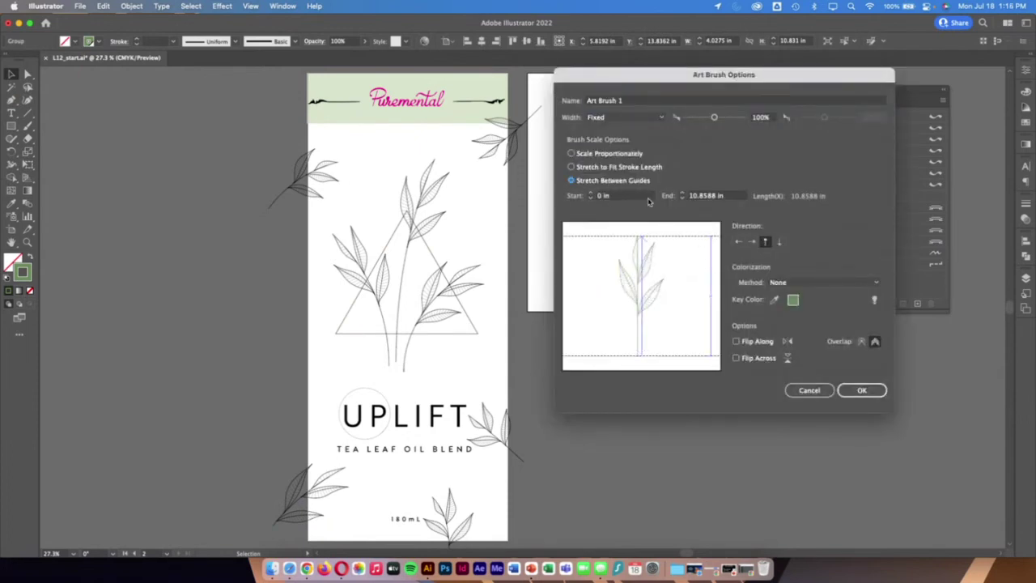
left_click_drag(590, 195, 591, 195)
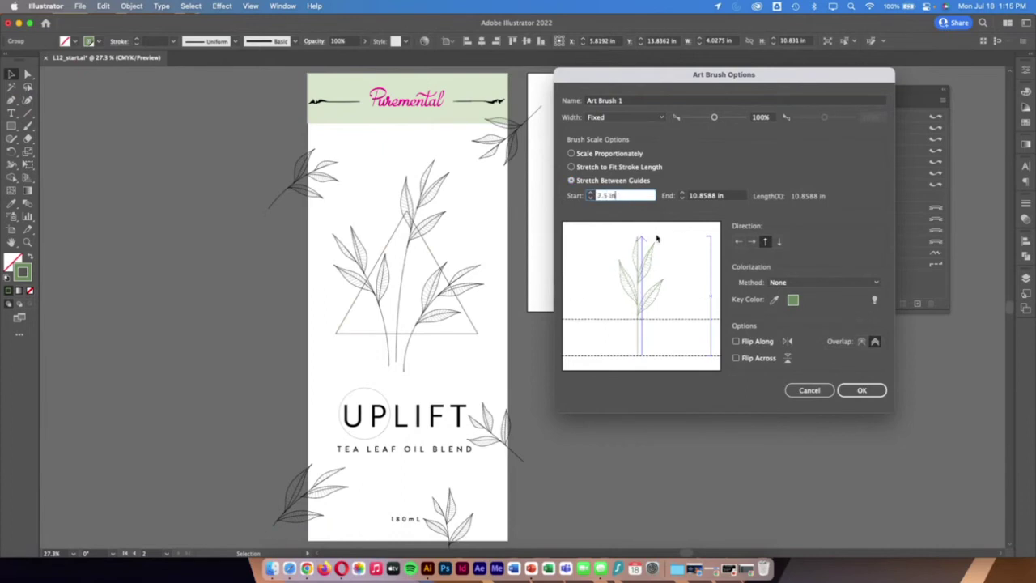
left_click(862, 391)
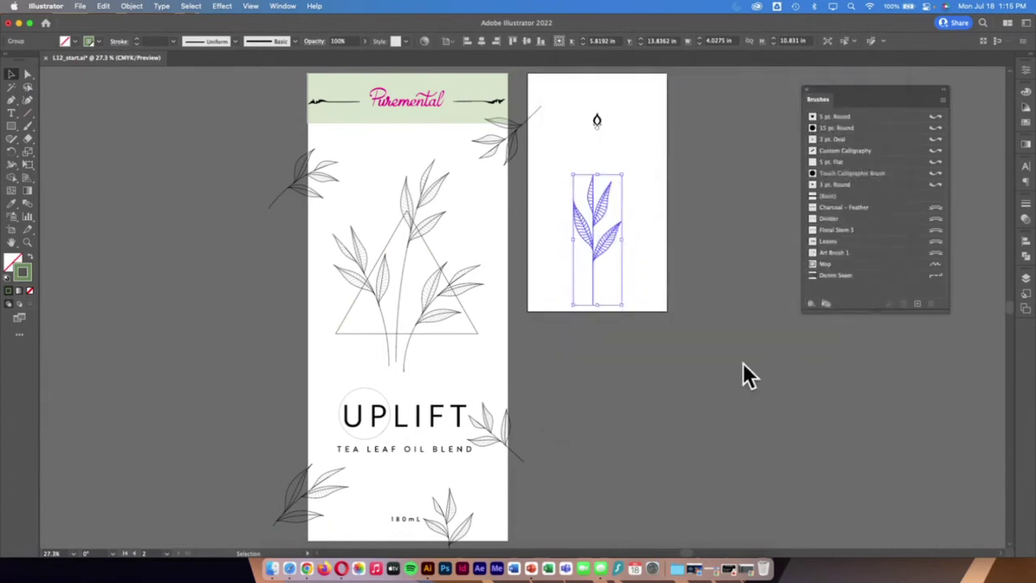
left_click(496, 439)
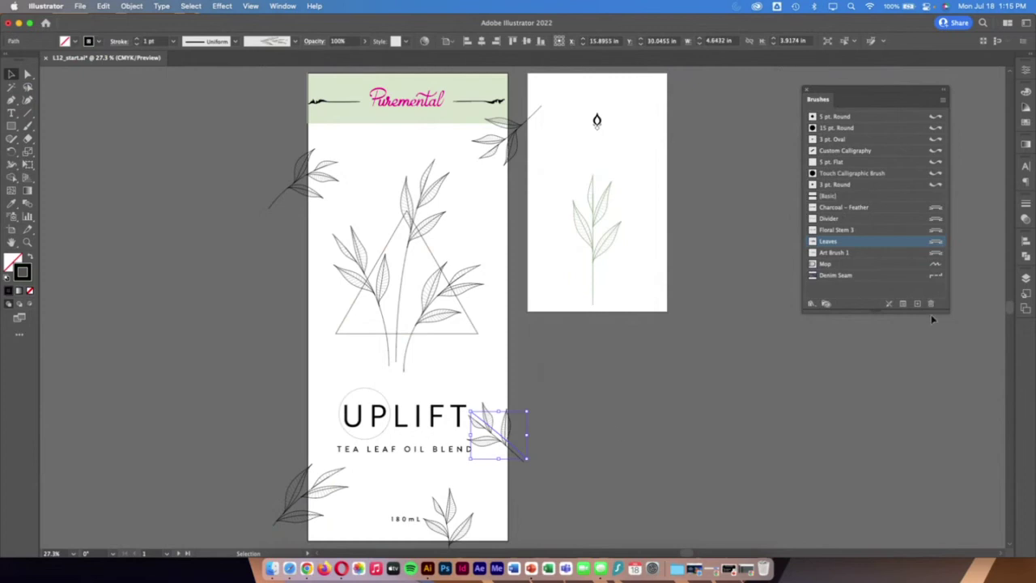
Apply Art Brush 1 to the sprig beside UPLIFT and the bottom-left sprig, then deselect
left_click(848, 256)
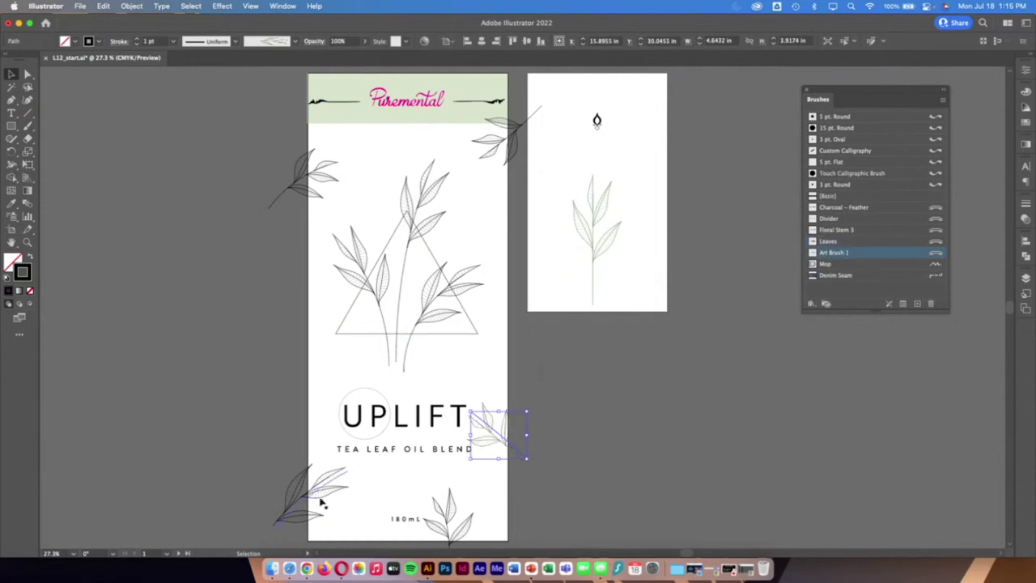
left_click(317, 489)
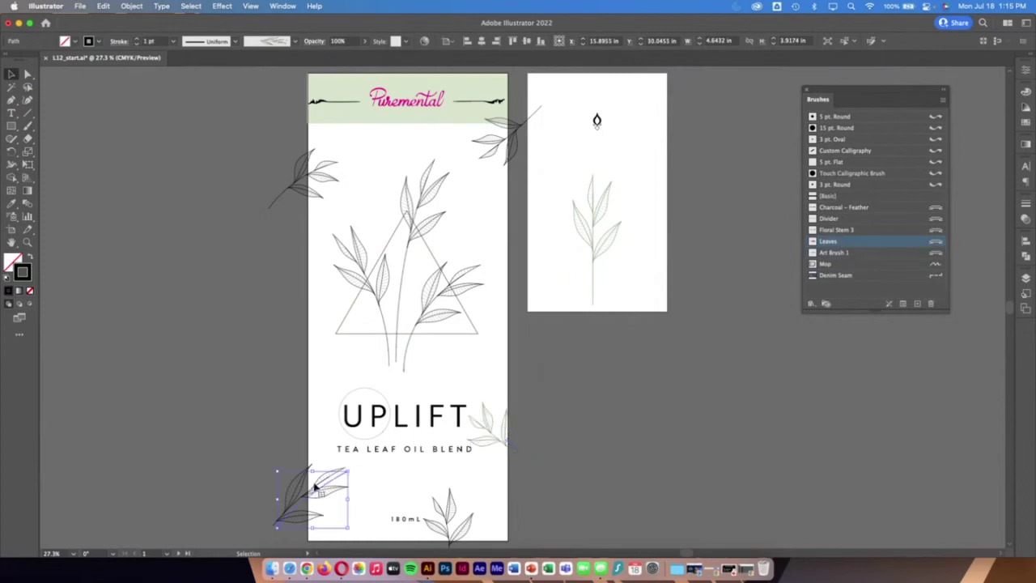
left_click(836, 251)
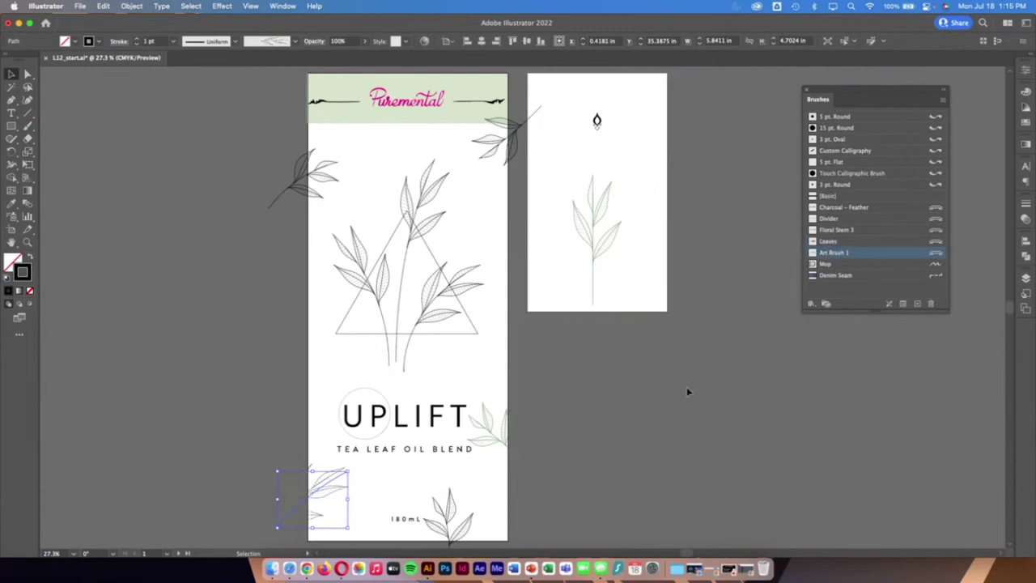
left_click(644, 475)
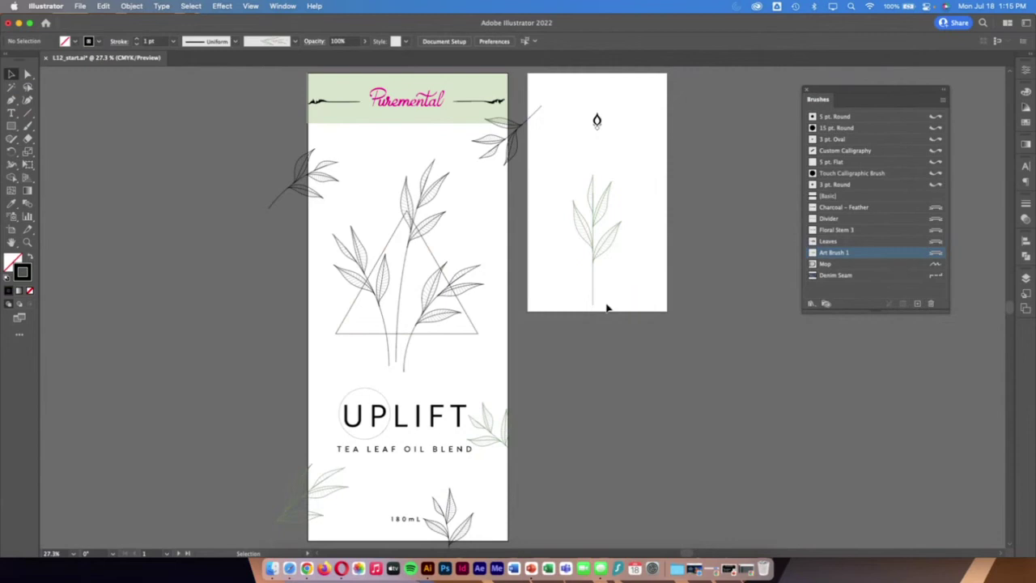
Apply Geometric 17 from the Borders_Geometric library to the triangle, then close the library
left_click(472, 335)
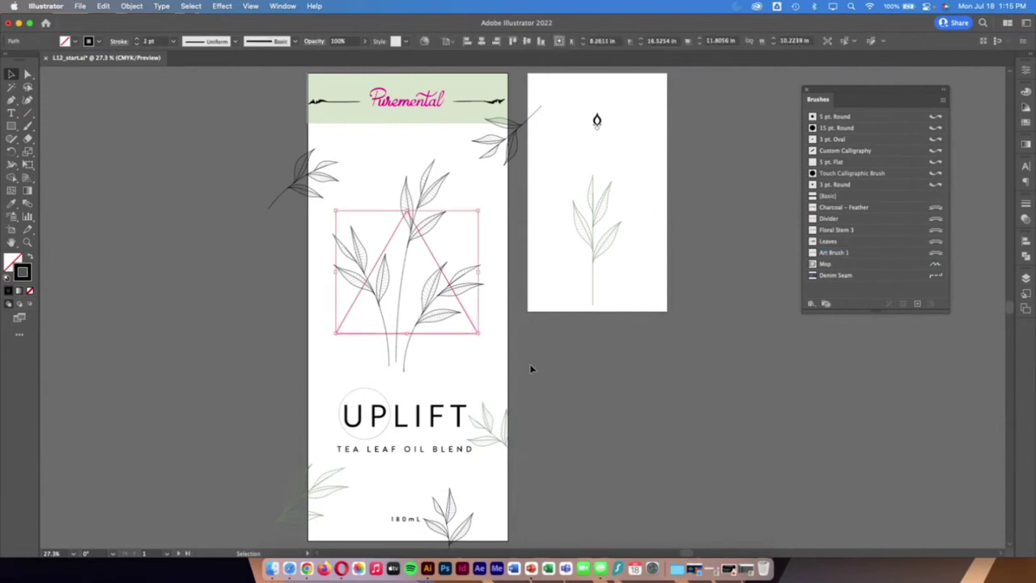
left_click(810, 304)
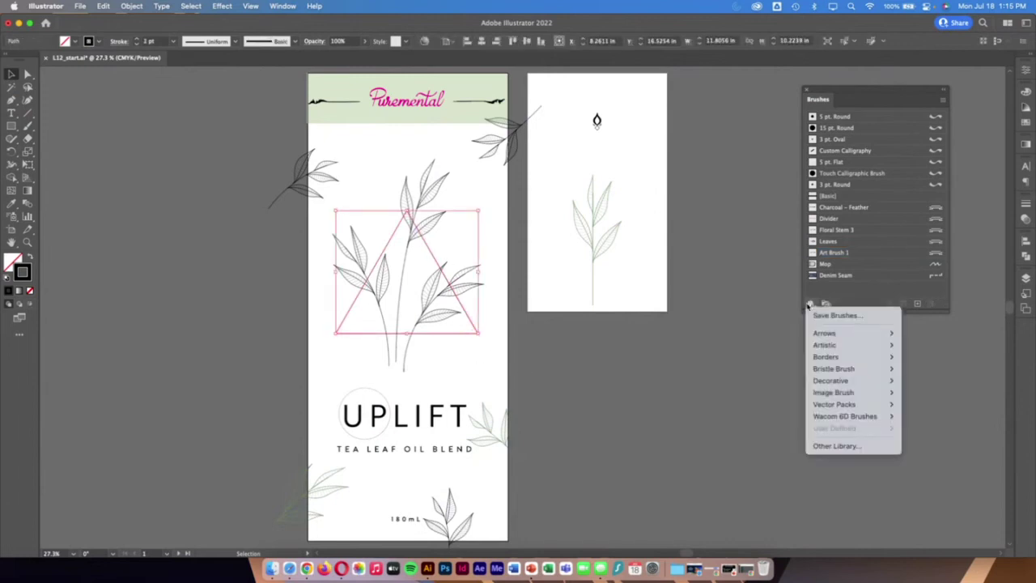
mouse_move(827, 357)
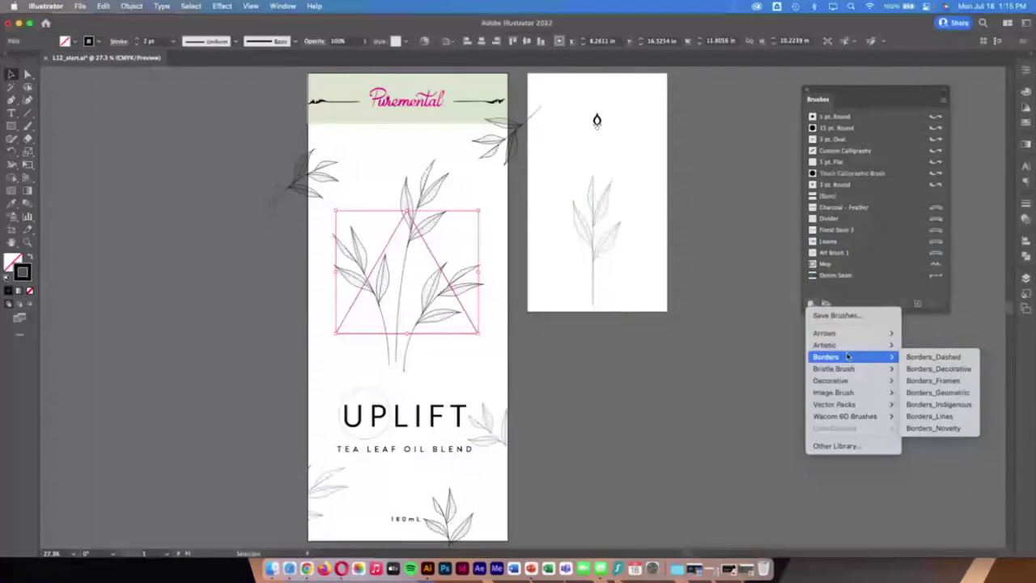
left_click(935, 392)
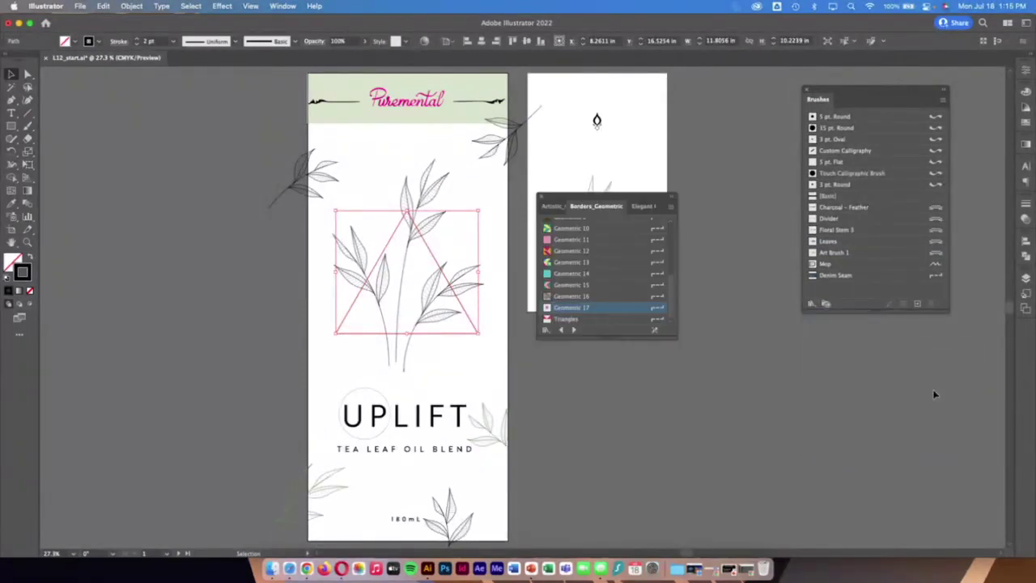
left_click_drag(677, 344, 769, 476)
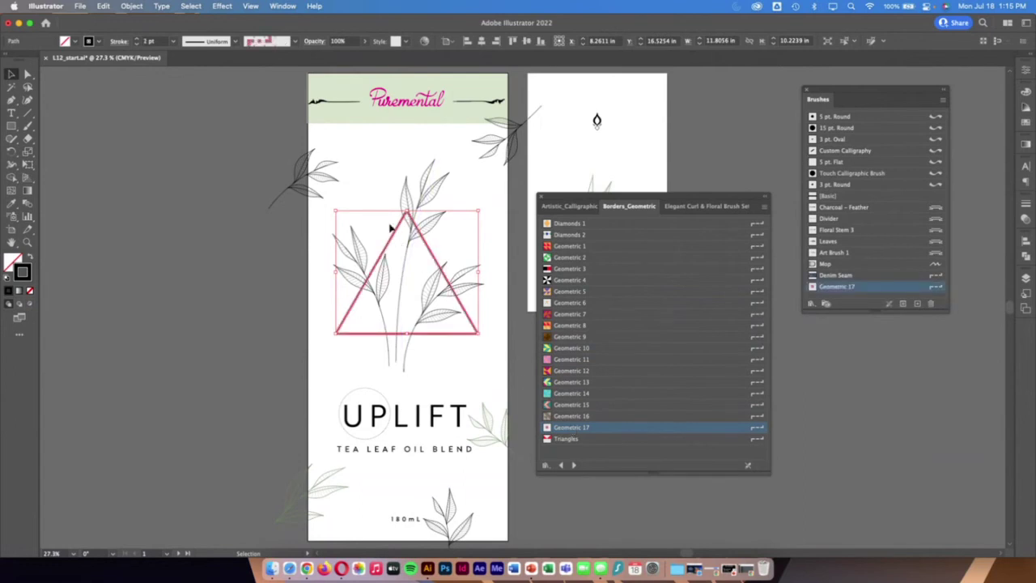
left_click(540, 196)
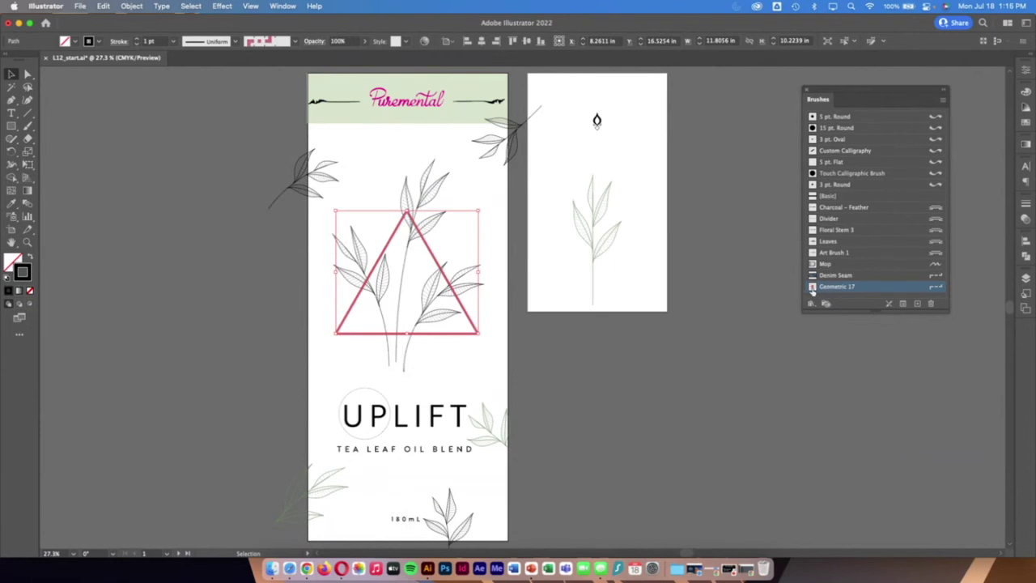
Raise the Geometric 17 brush scale to about 163% and apply it to the triangle's stroke
double_click(824, 288)
left_click_drag(774, 159, 637, 103)
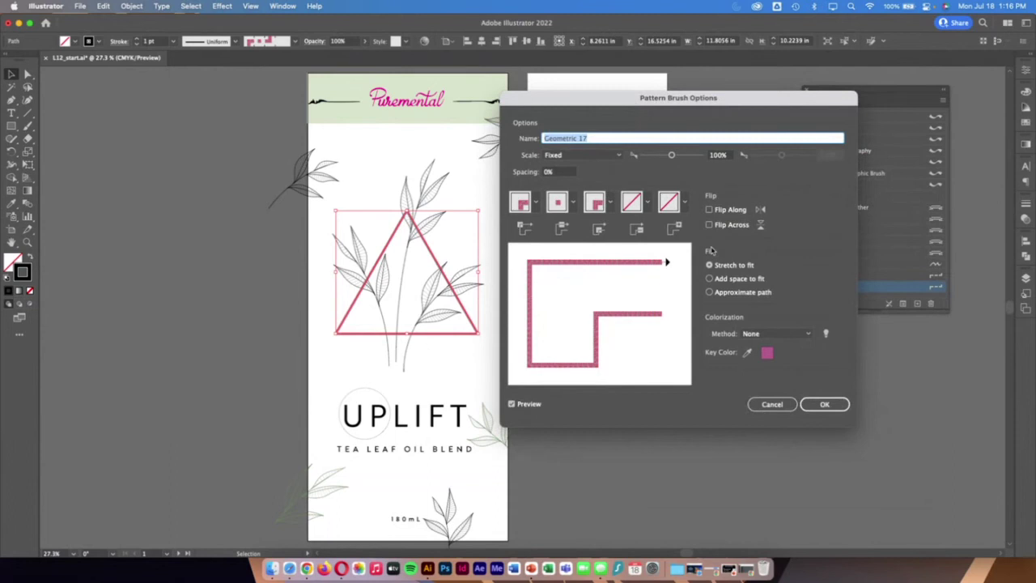
left_click_drag(672, 156, 677, 157)
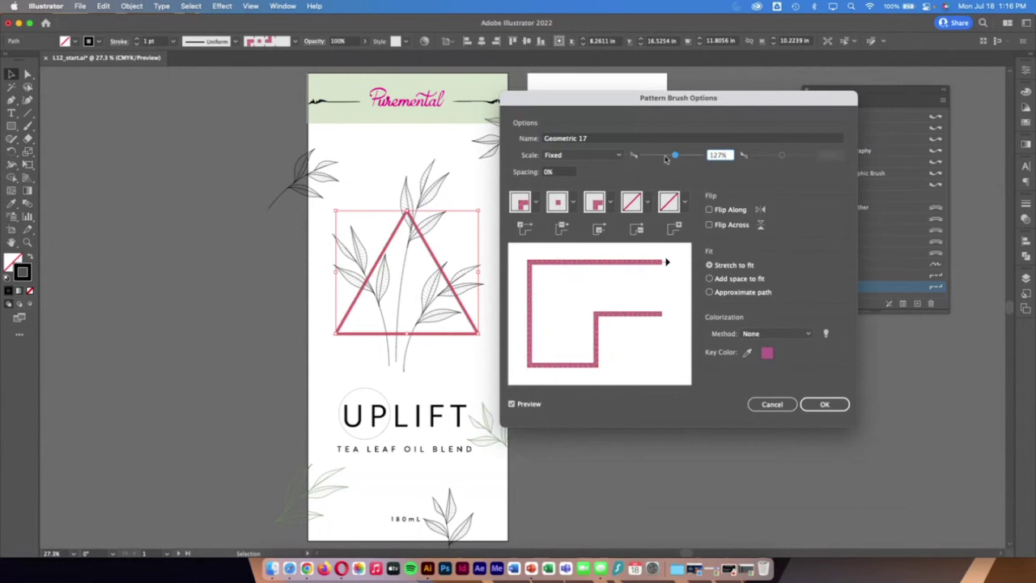
left_click_drag(675, 155, 679, 155)
left_click(810, 403)
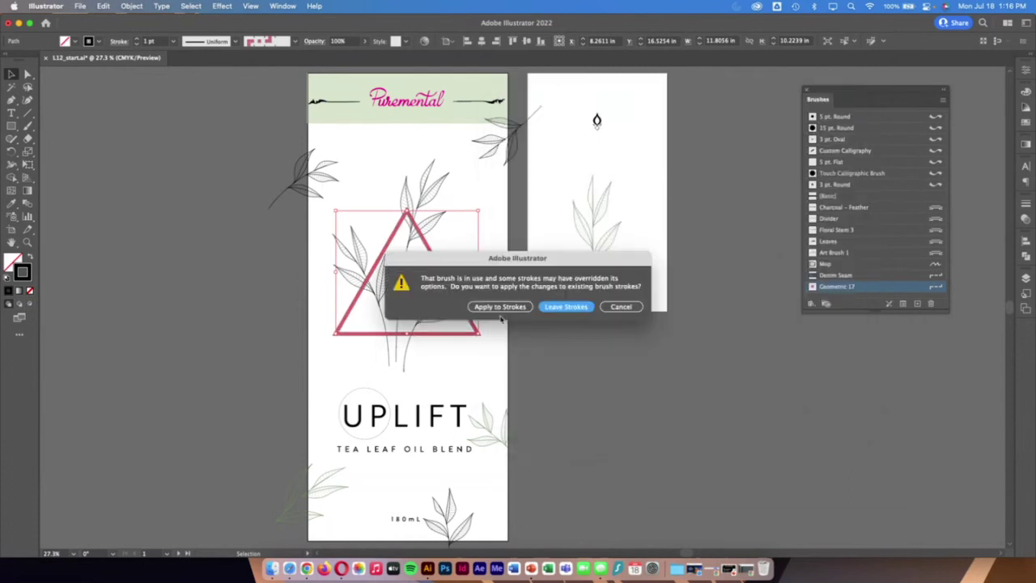
left_click(499, 306)
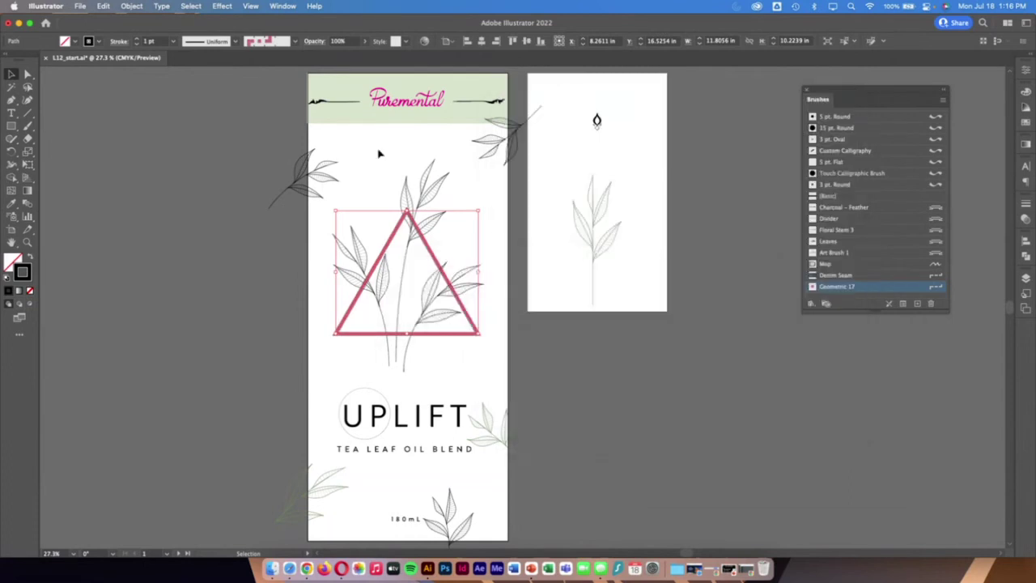
Thicken the triangle's stroke to 3 pt and deselect it
left_click(138, 39)
left_click(137, 39)
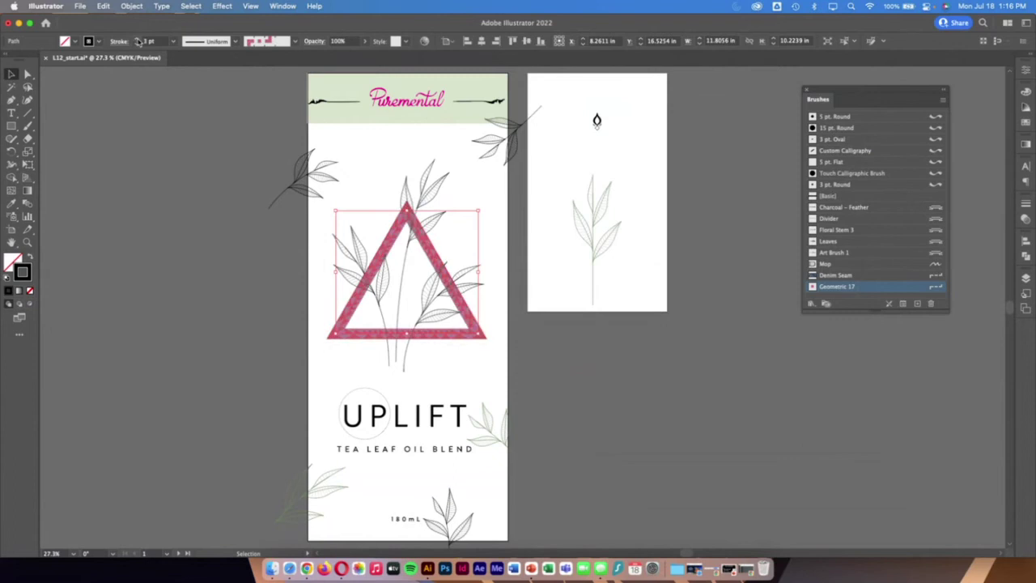
left_click(645, 426)
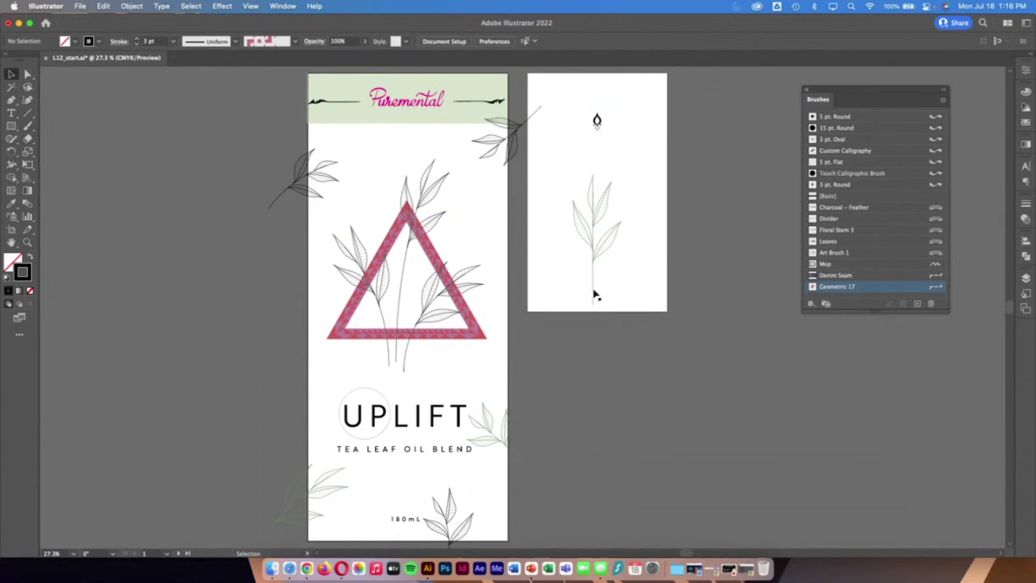
Start a new pattern brush from the drop-shaped ornament on the second artboard
left_click(596, 127)
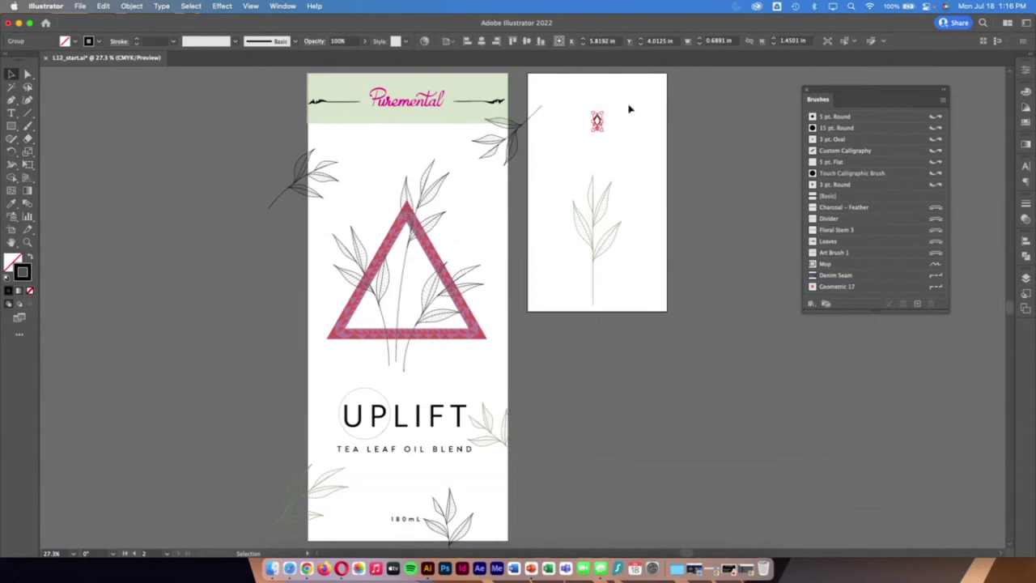
left_click(810, 305)
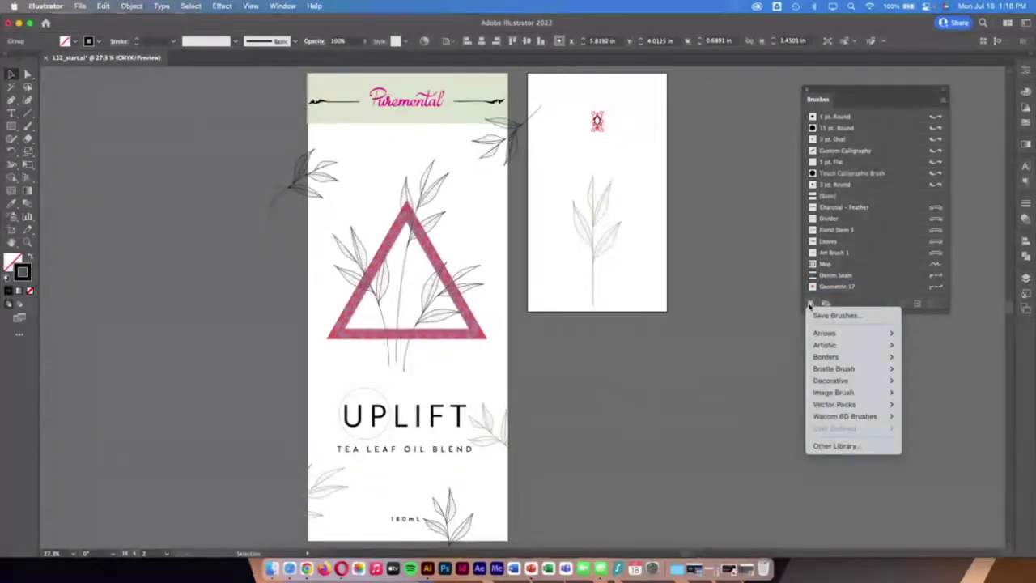
left_click(810, 305)
left_click(810, 304)
left_click(911, 305)
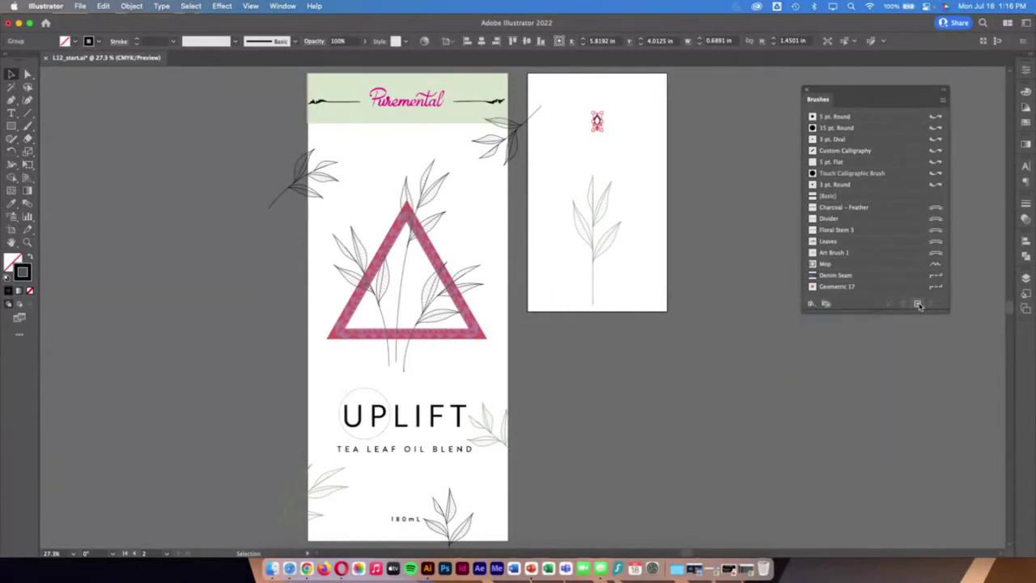
left_click(917, 305)
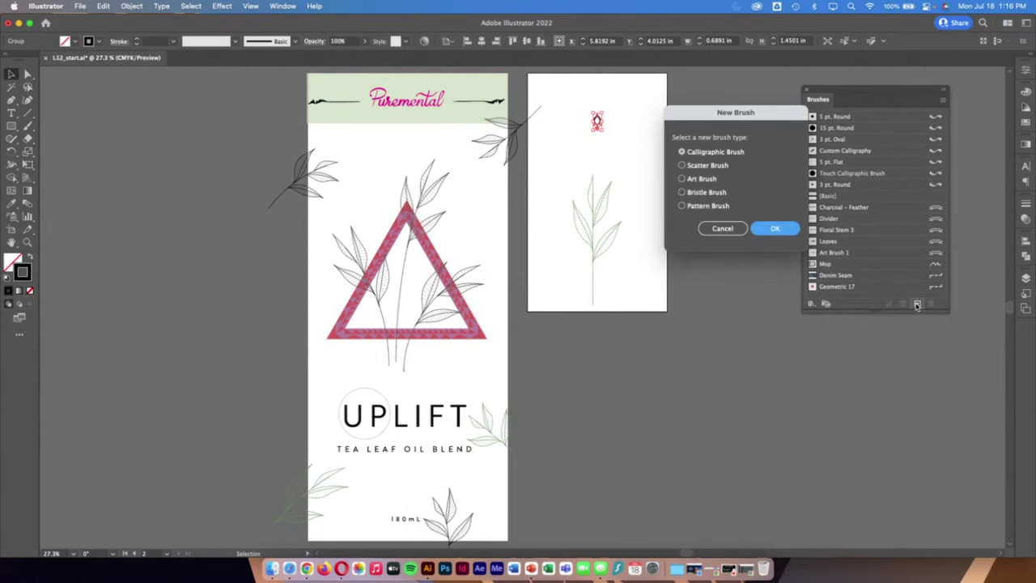
left_click(705, 207)
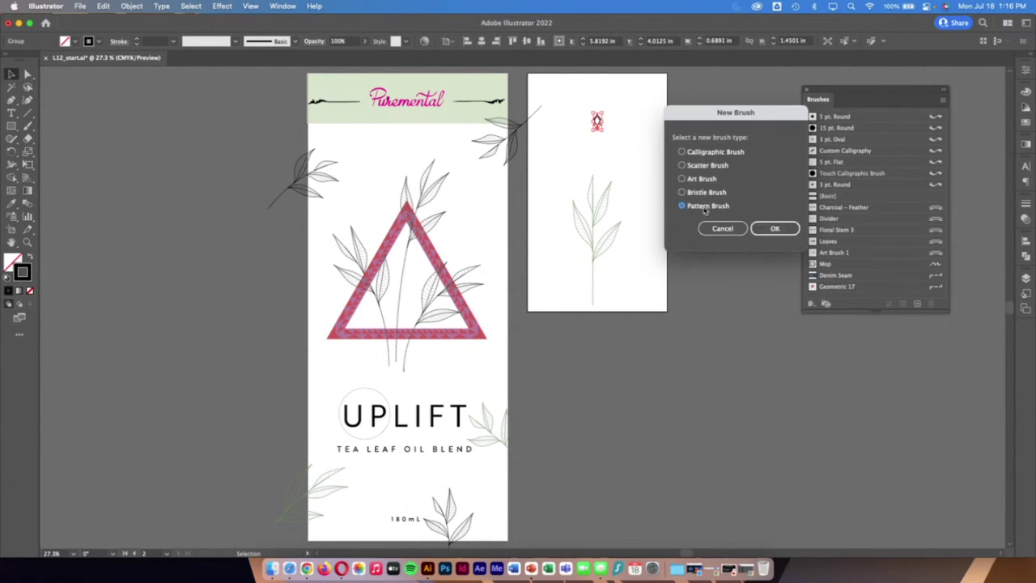
key("Return")
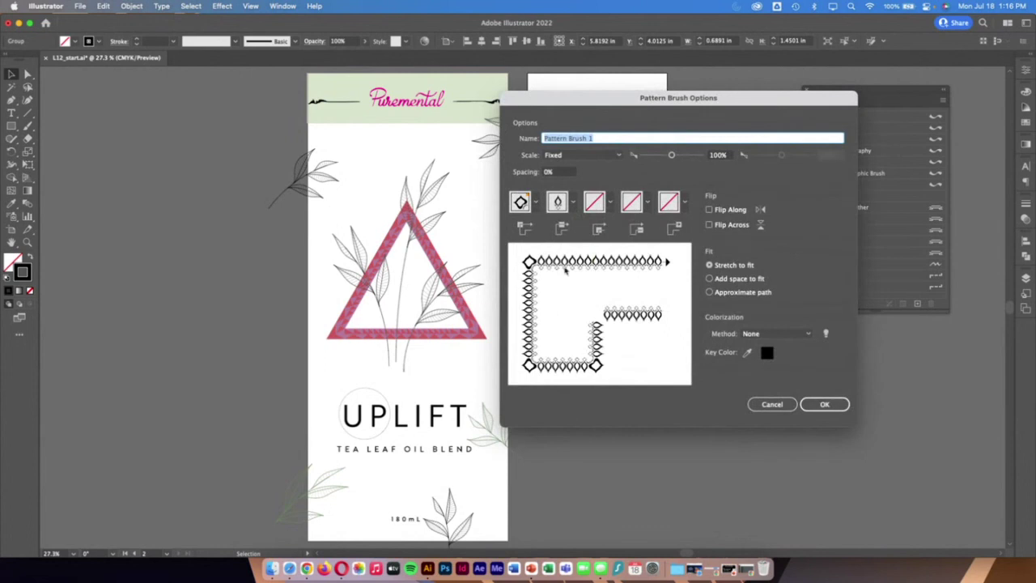
Set outer corners to auto-sliced and inner corners to Auto-Centered, creating Pattern Brush 1
left_click(535, 203)
left_click(494, 281)
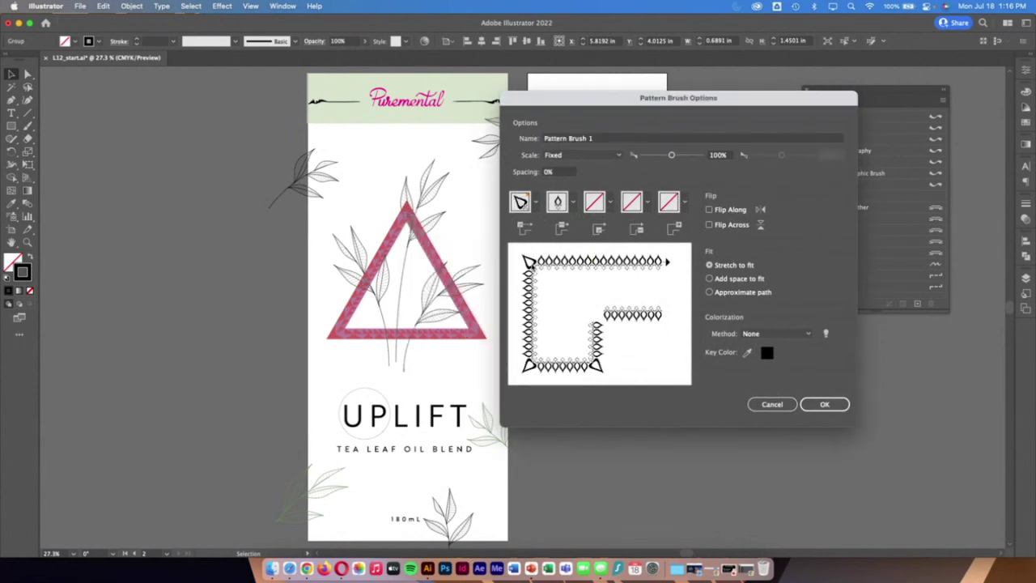
left_click(611, 203)
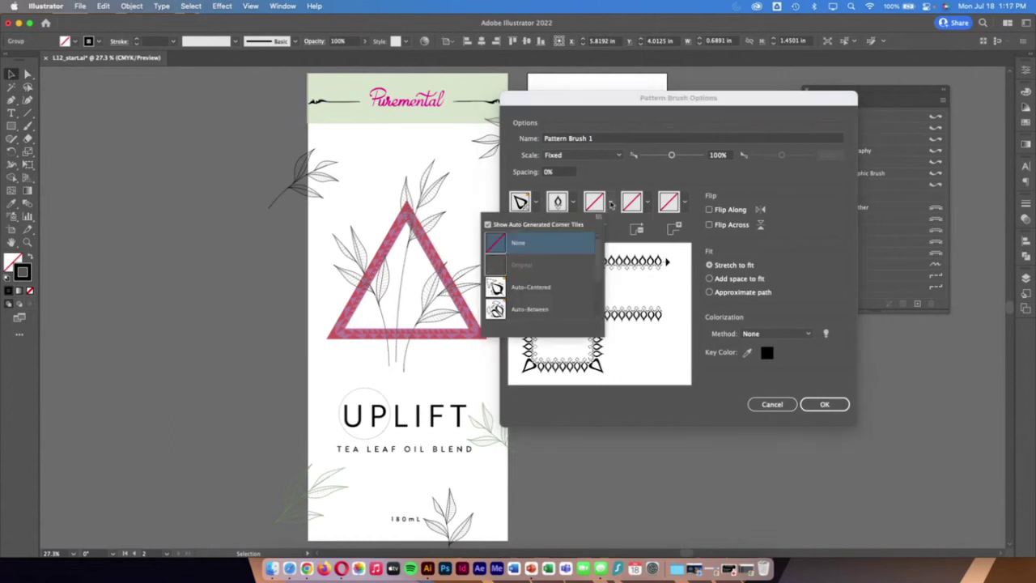
scroll(565, 277, "down", 2)
scroll(564, 285, "up", 2)
left_click(564, 288)
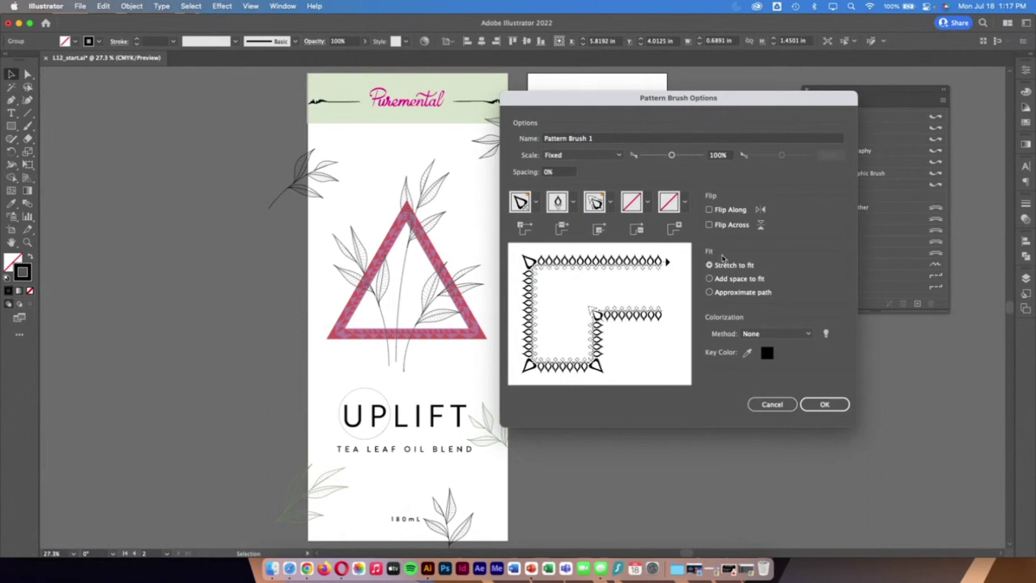
left_click(825, 404)
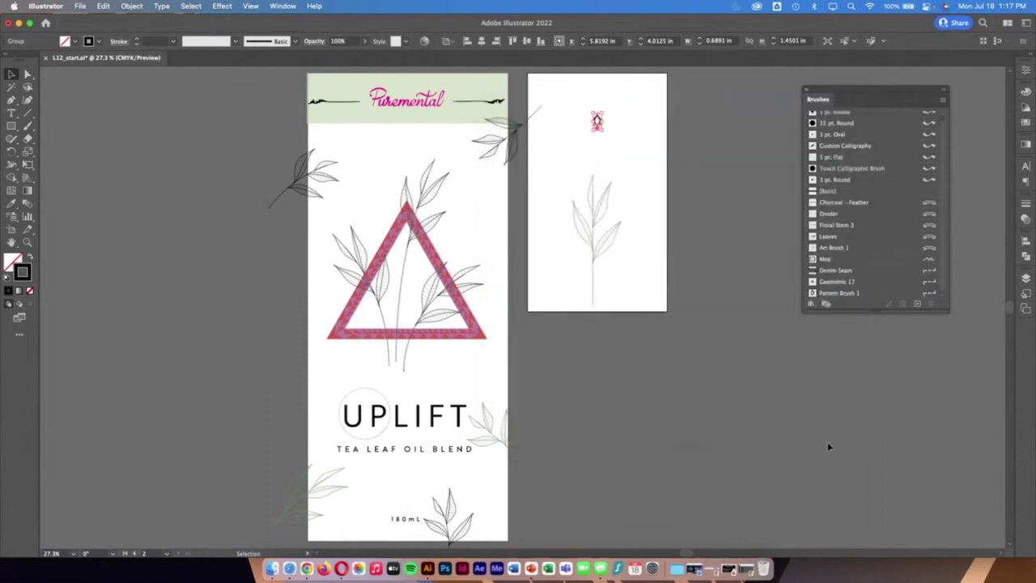
Rename Pattern Brush 1 to 'Black pattern new', then undo the rename
double_click(812, 292)
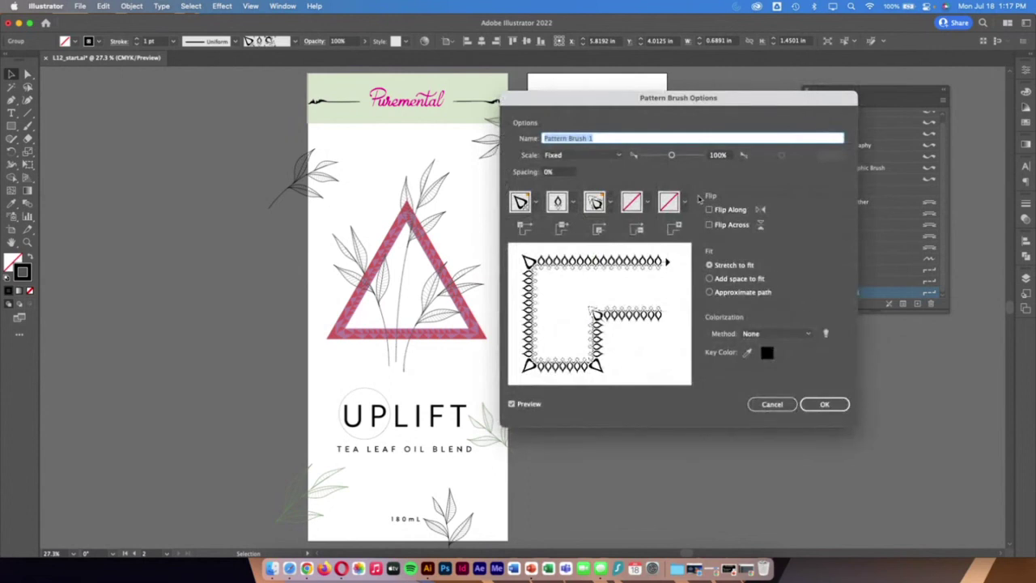
type("Black pattern new")
key("Return")
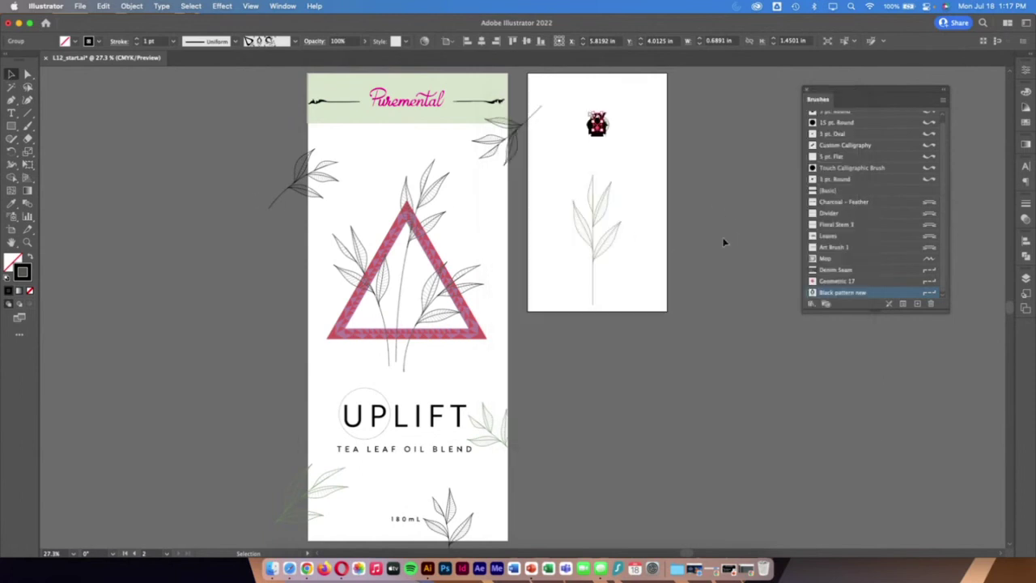
key("super+z")
Apply Pattern Brush 1 to the circle behind UPLIFT with a 0.5 pt stroke weight
left_click(614, 146)
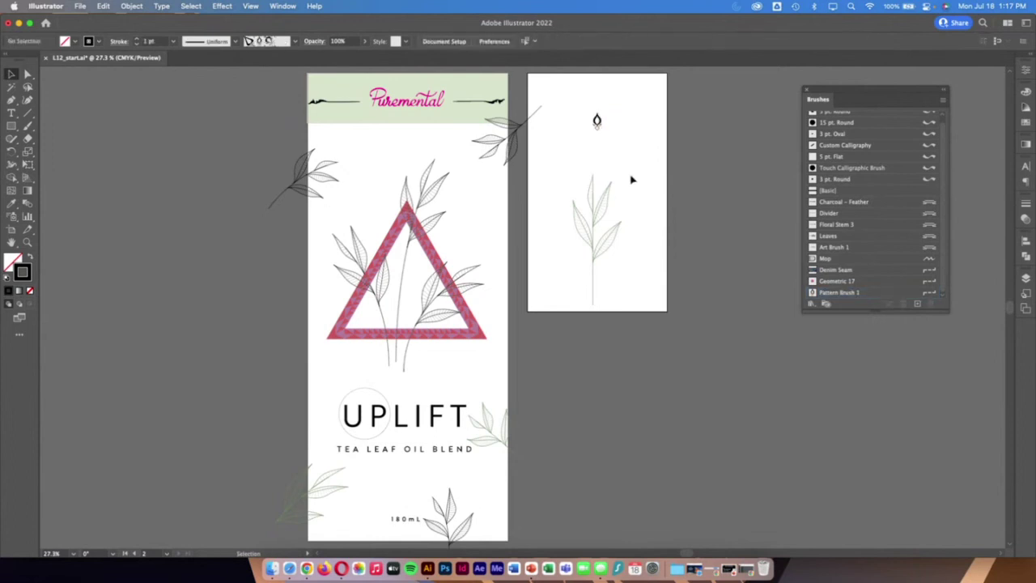
left_click(376, 397)
left_click(811, 293)
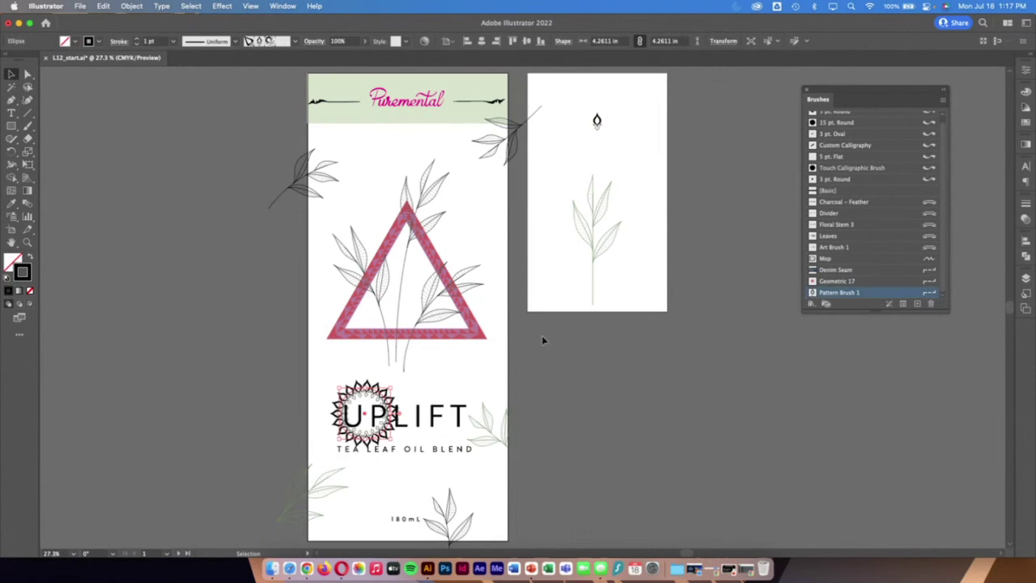
left_click(137, 44)
left_click(137, 44)
left_click(682, 478)
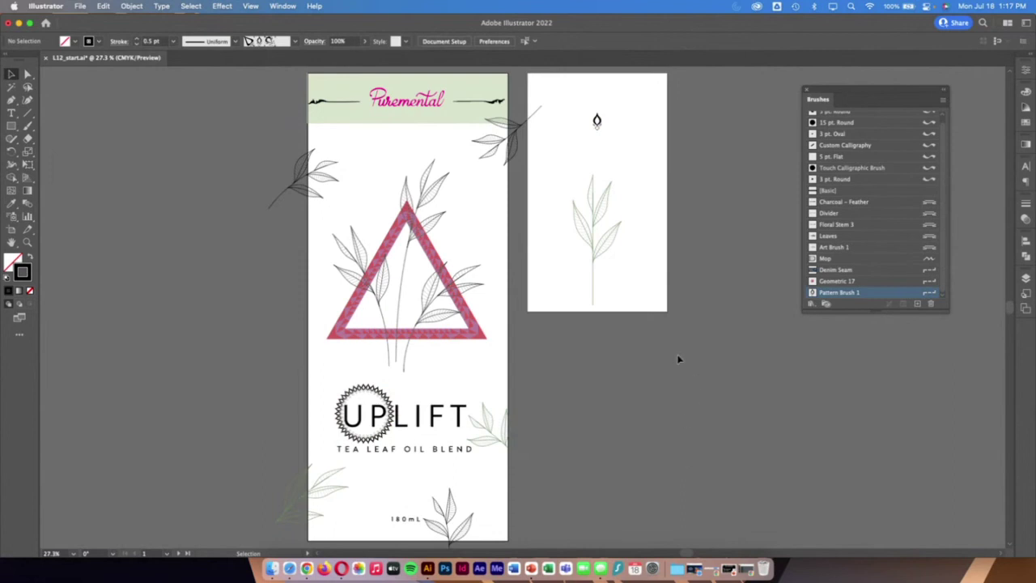
left_click(597, 122)
Give the drop motif a light stroke and make it Pattern Brush 2 with auto-generated corner tiles
left_click(99, 41)
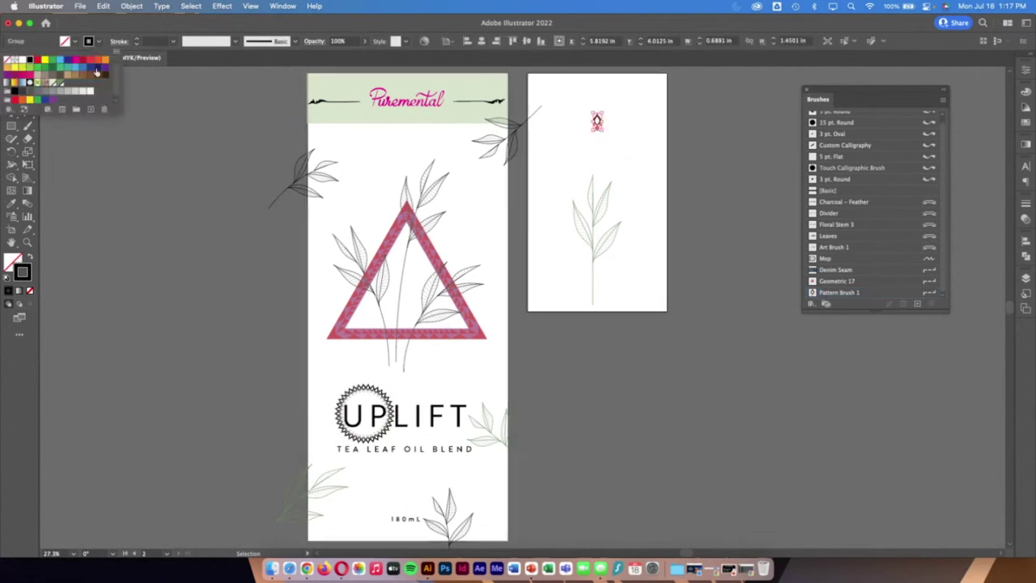
left_click(57, 84)
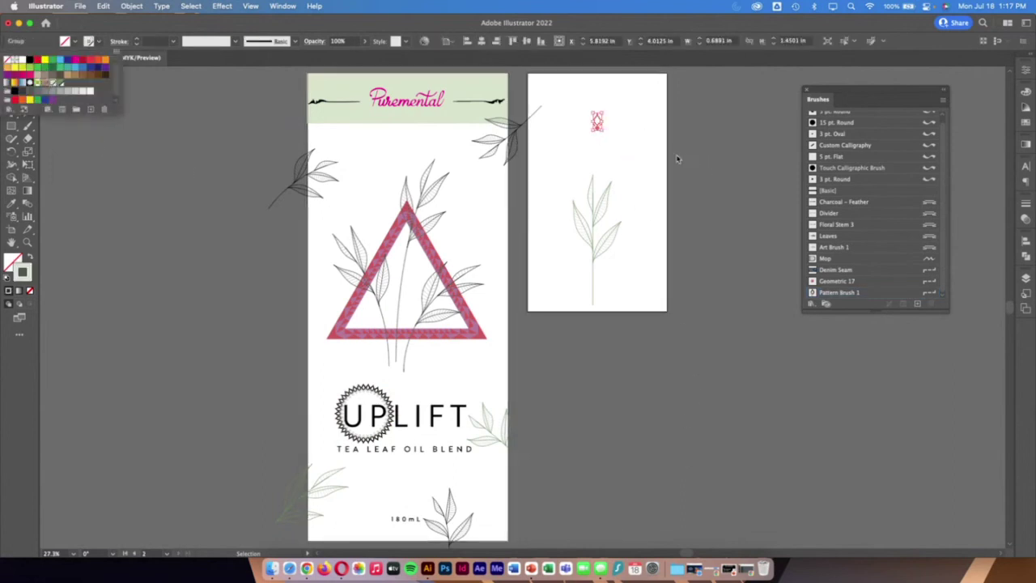
left_click(917, 304)
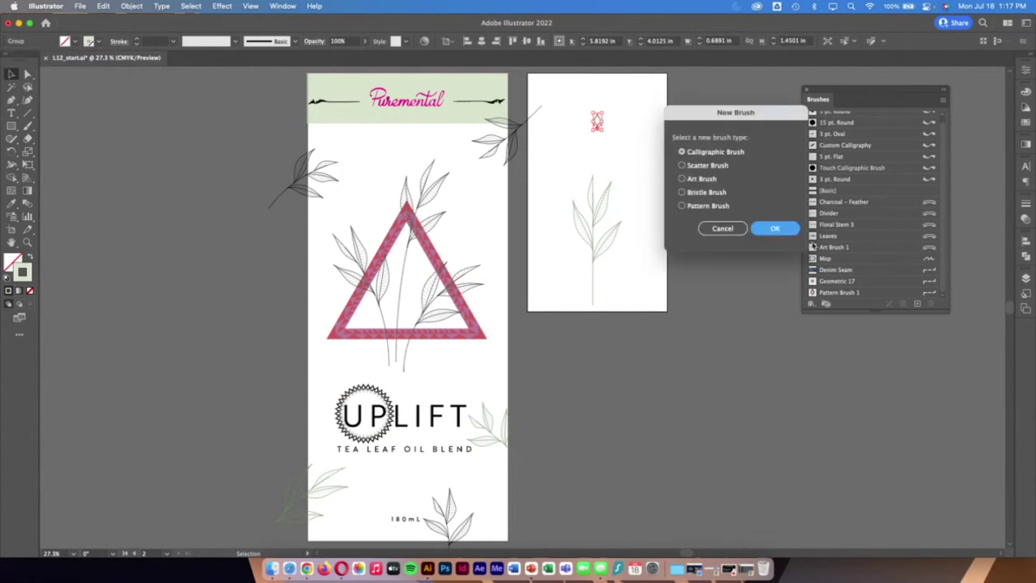
left_click(710, 206)
left_click(775, 229)
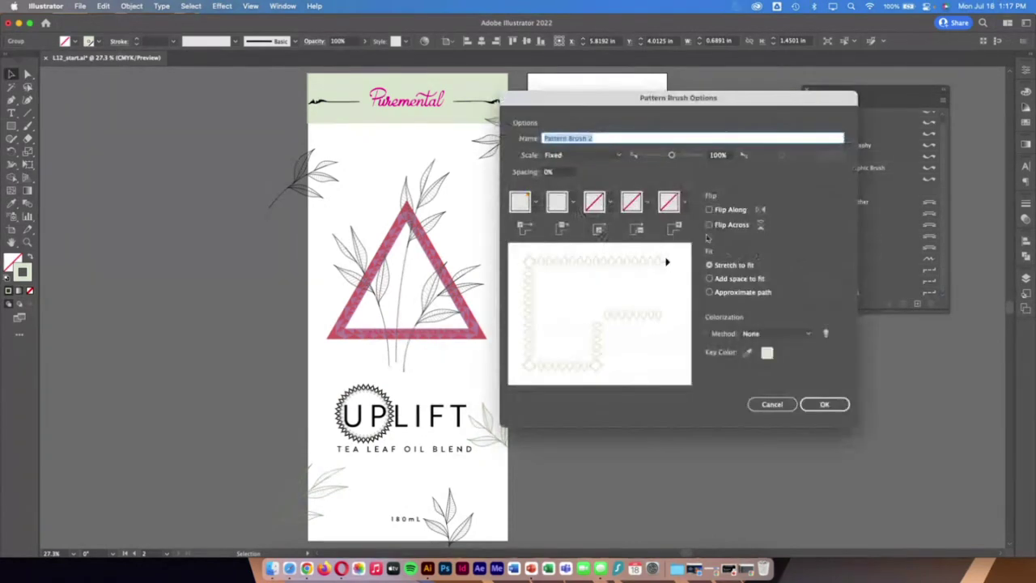
left_click(531, 204)
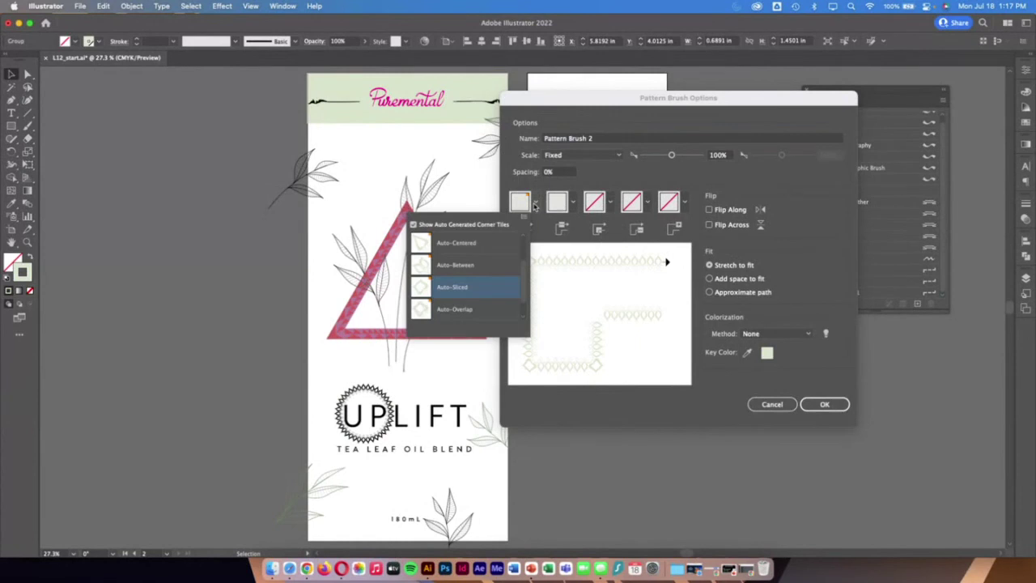
left_click(476, 241)
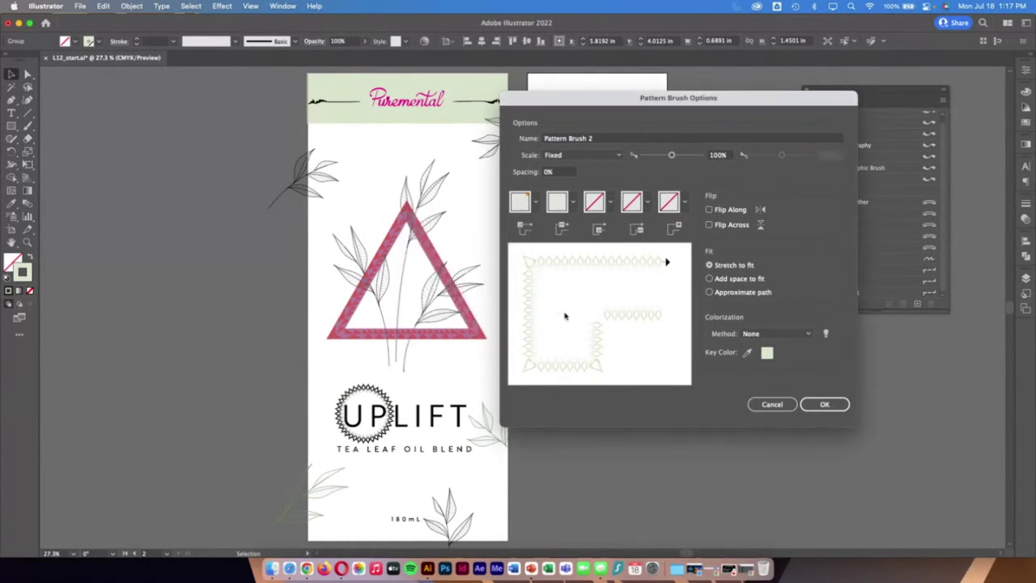
left_click(606, 204)
left_click(537, 278)
left_click(817, 409)
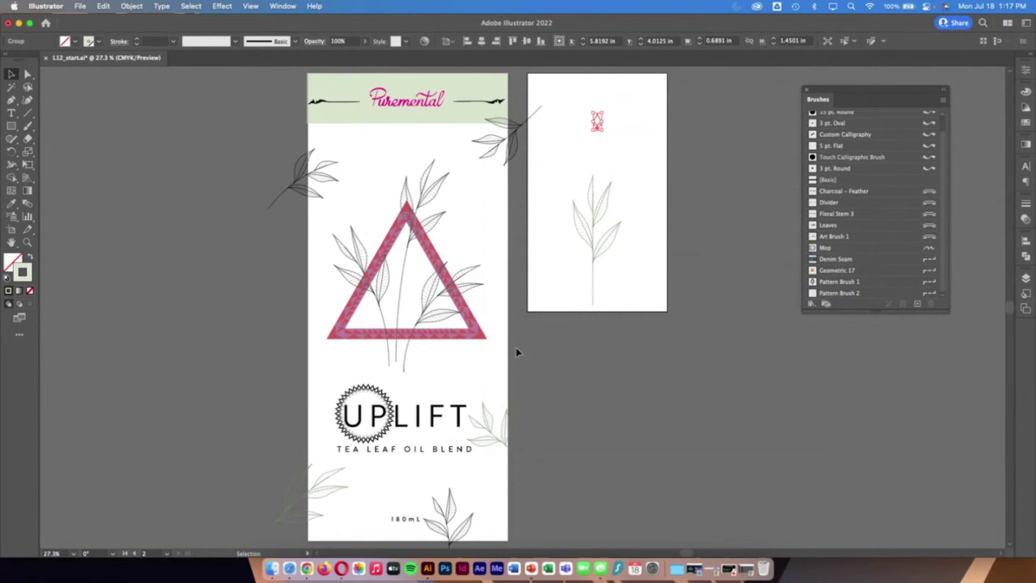
Outline the sunburst circle behind UPLIFT with Pattern Brush 2
left_click(381, 398)
left_click(858, 295)
left_click(539, 439)
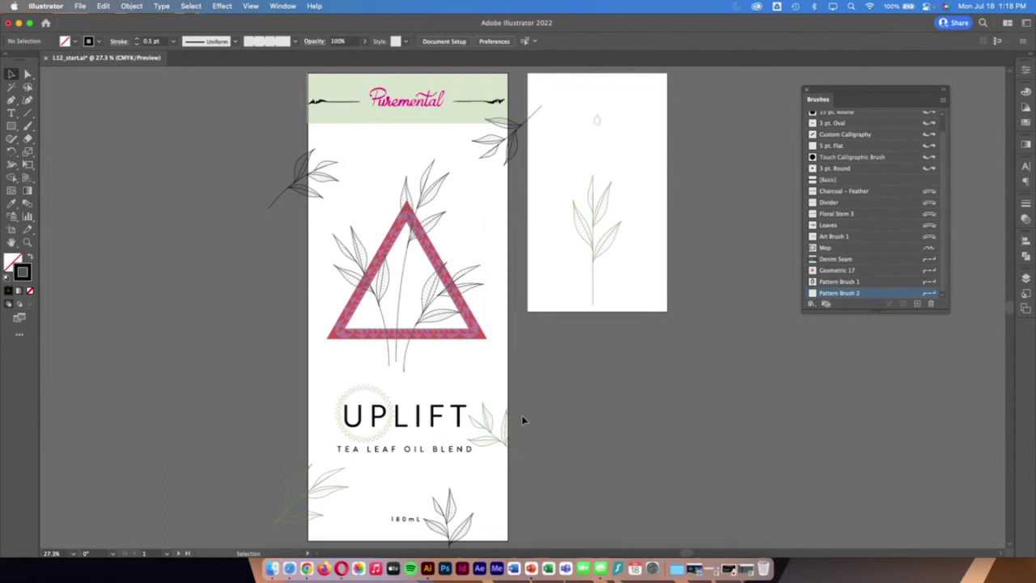
scroll(884, 164, "up", 1)
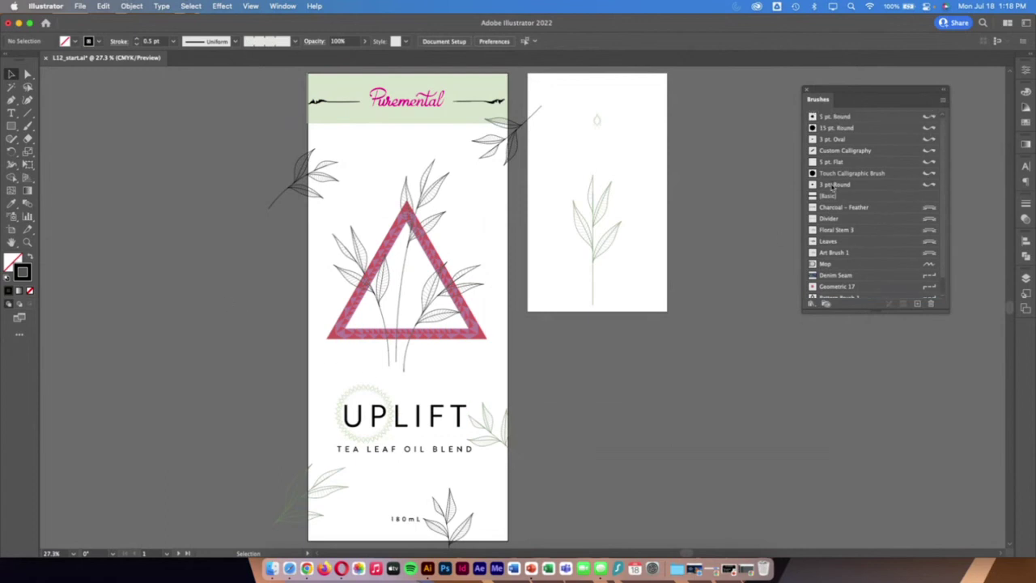
Paint a trial Mop brush stroke along the triangle's base with the Paintbrush Tool
left_click(829, 266)
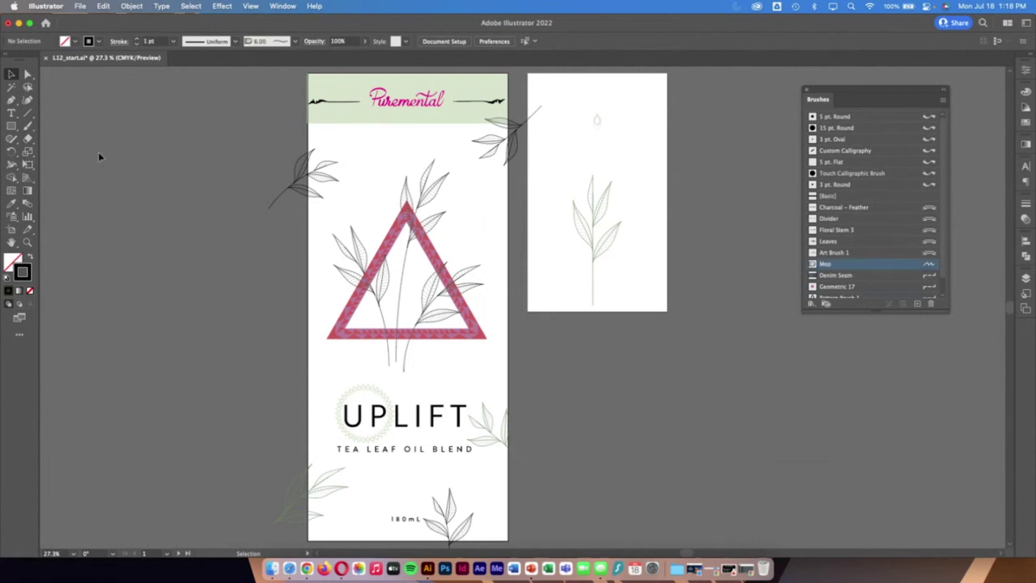
left_click(27, 126)
left_click(75, 129)
mouse_move(264, 328)
left_mouse_down()
mouse_move(339, 326)
mouse_move(368, 290)
mouse_move(370, 239)
mouse_move(466, 205)
mouse_move(475, 177)
left_mouse_up()
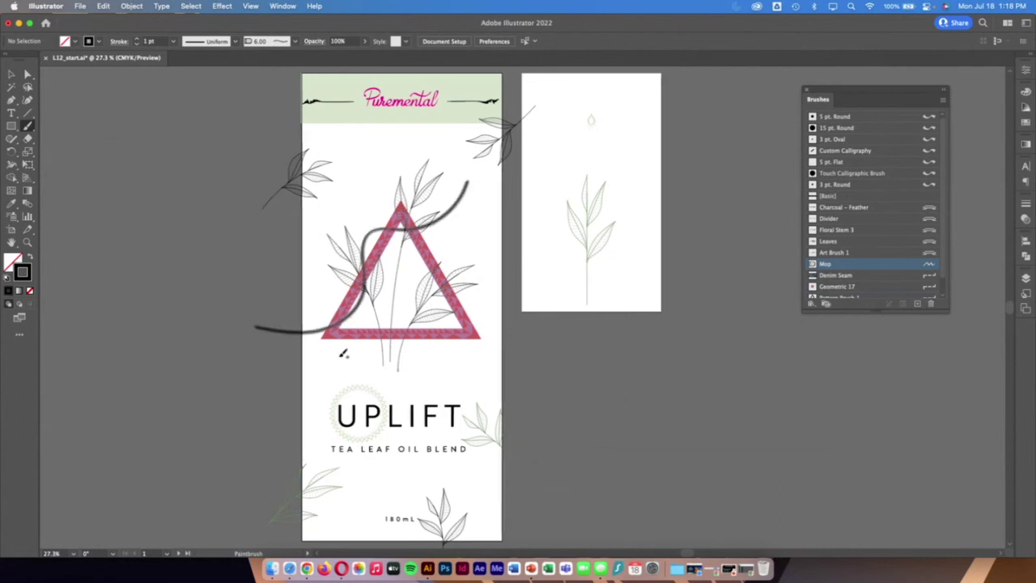
Thicken the trial stroke to about 6 pt, move and stretch it, then delete it
left_click(11, 74)
left_click(285, 331)
left_click(136, 40)
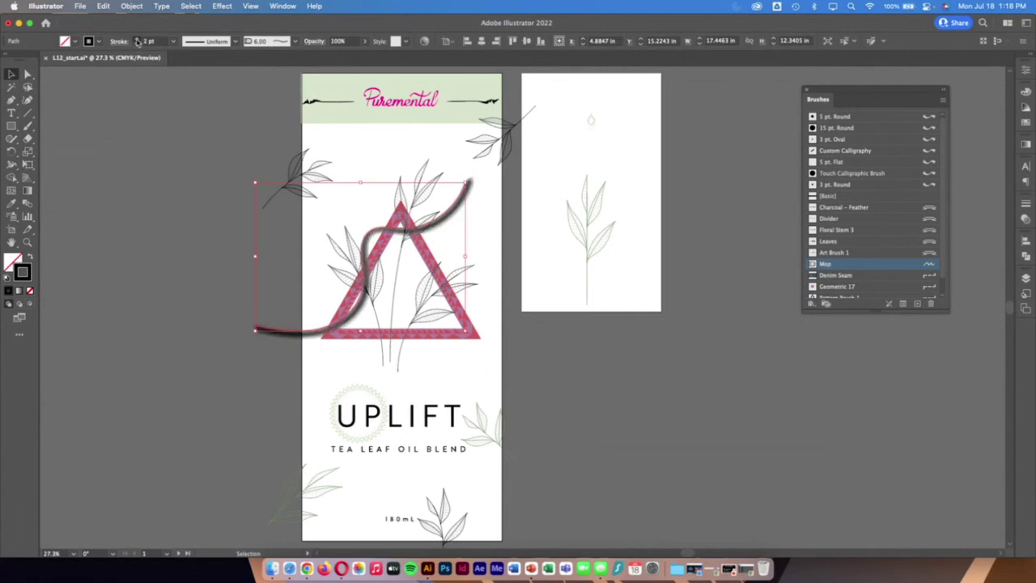
left_click(136, 40)
left_click(136, 39)
left_click(136, 39)
left_click(137, 40)
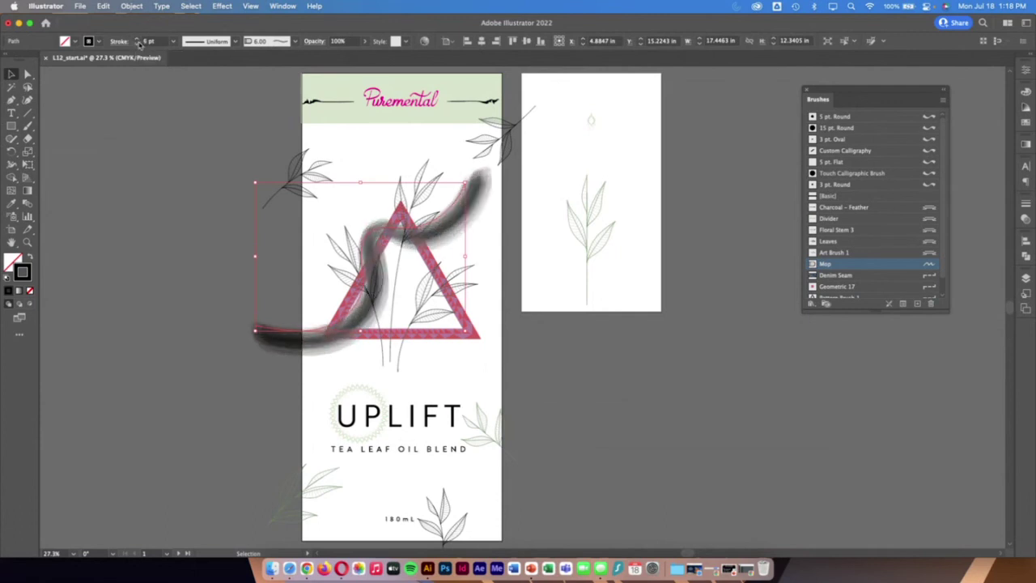
left_click_drag(456, 232, 412, 267)
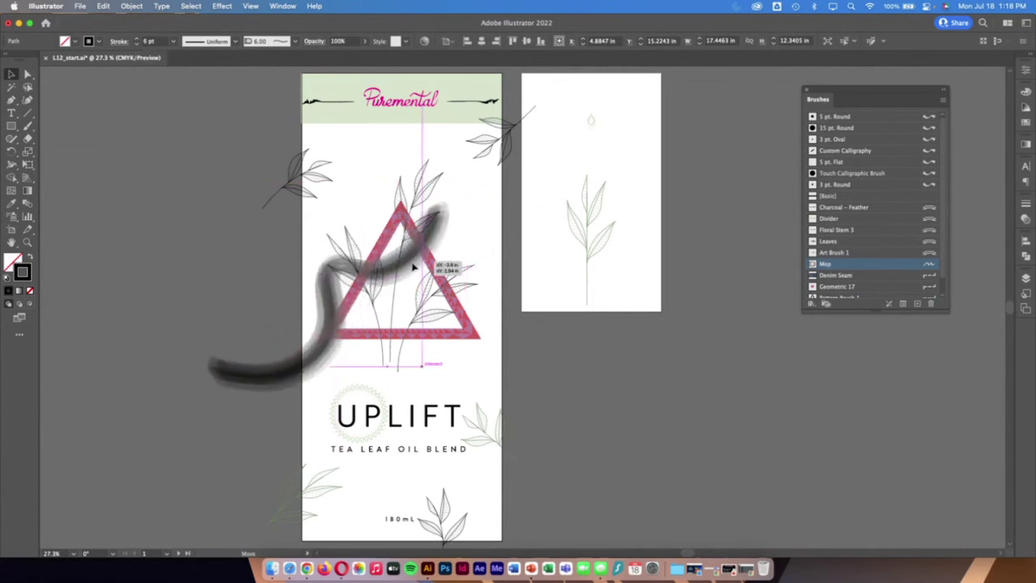
mouse_move(452, 214)
left_mouse_down()
mouse_move(513, 138)
mouse_move(576, 208)
mouse_move(560, 148)
mouse_move(426, 241)
left_mouse_up()
key("Delete")
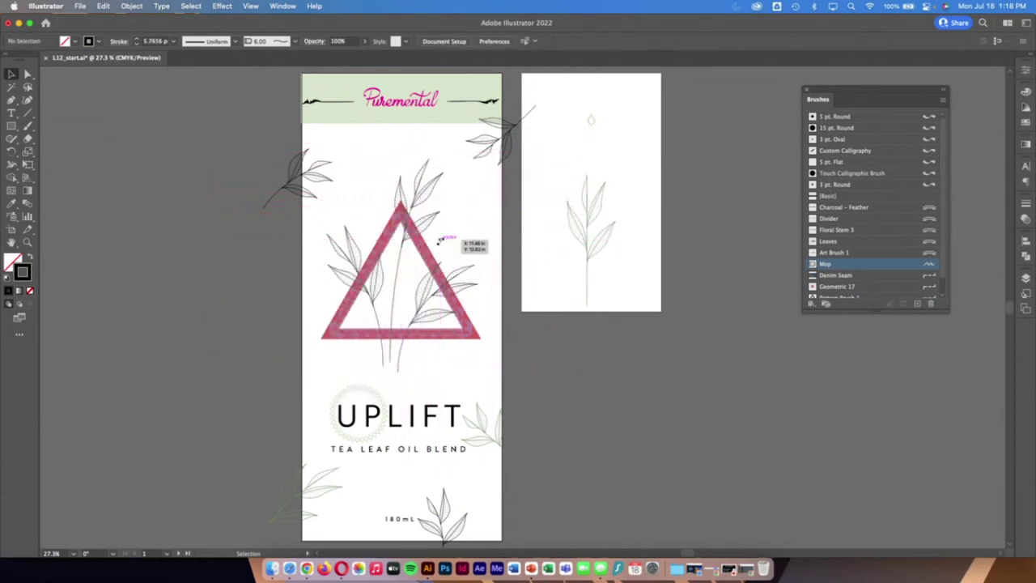
Paint Mop strokes up the left edge and across UPLIFT, nudging the UPLIFT one up-left
left_click(27, 126)
mouse_move(243, 374)
left_mouse_down()
mouse_move(288, 340)
mouse_move(318, 272)
mouse_move(324, 190)
left_mouse_up()
mouse_move(293, 455)
left_mouse_down()
mouse_move(341, 402)
mouse_move(509, 415)
left_mouse_up()
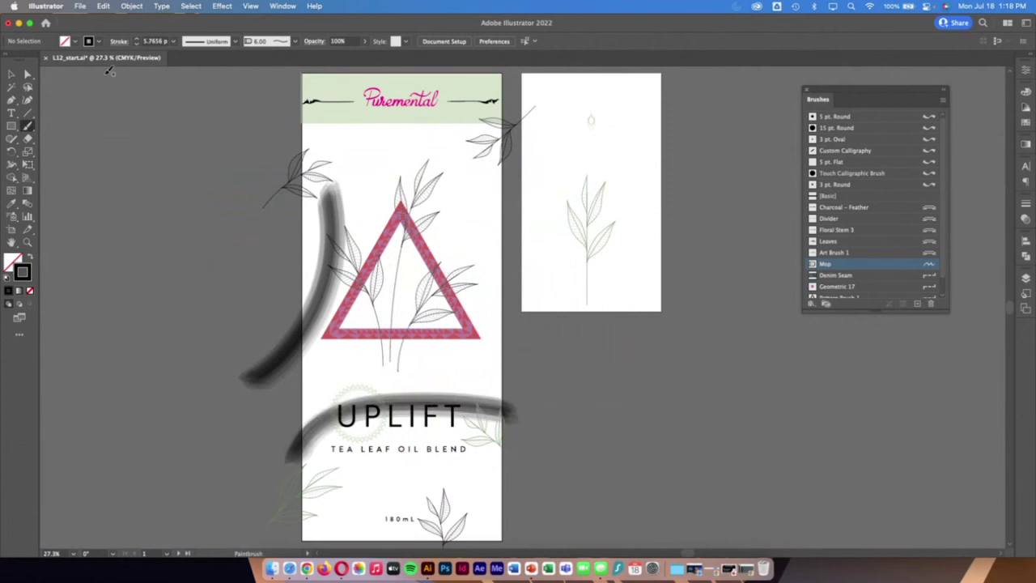
left_click(9, 74)
mouse_move(421, 411)
left_mouse_down()
mouse_move(431, 373)
mouse_move(395, 378)
left_mouse_up()
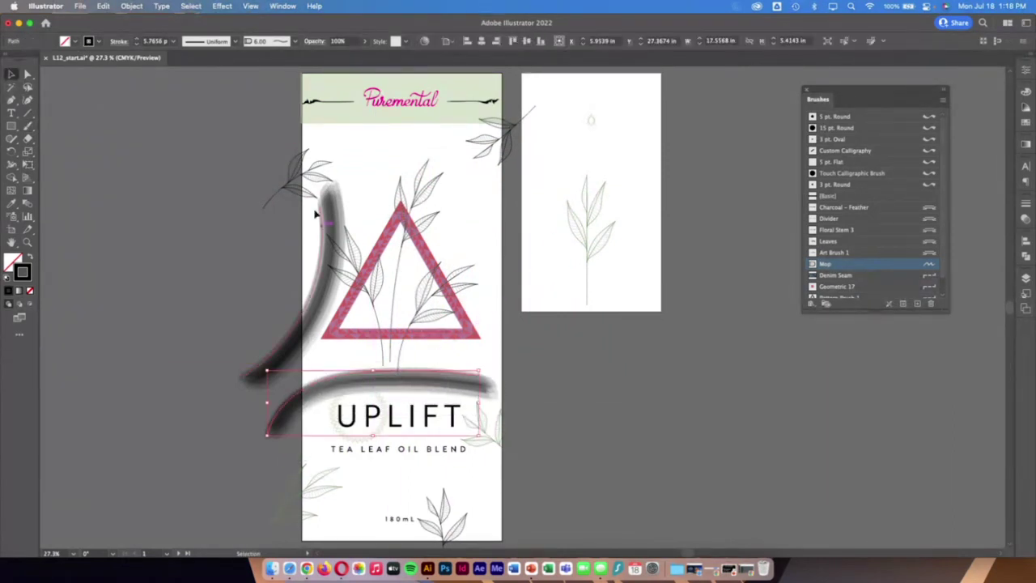
Colour the stroke behind UPLIFT green, rotate it, and lower its opacity to 22%
left_click(98, 41)
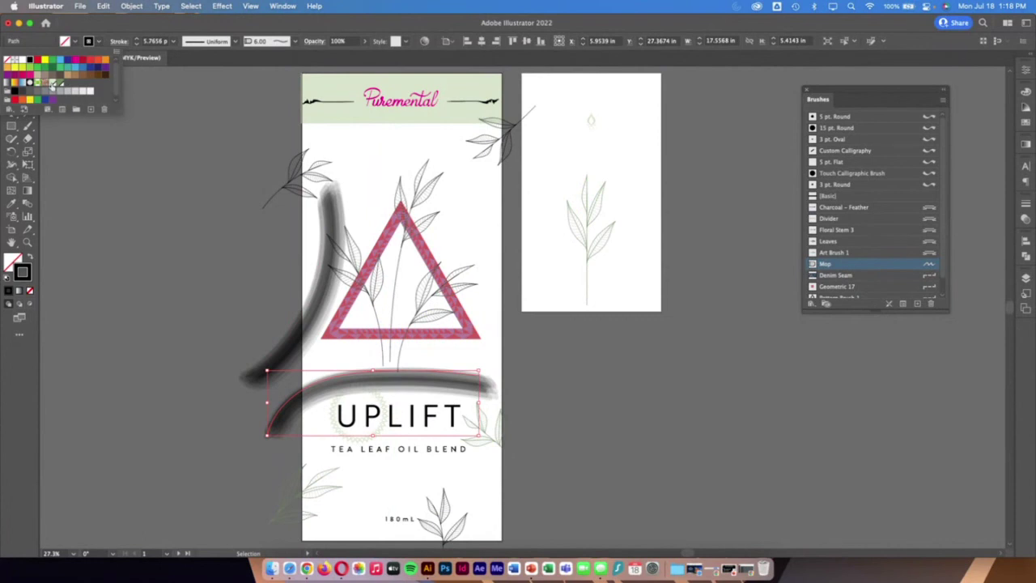
left_click(54, 85)
left_click(61, 84)
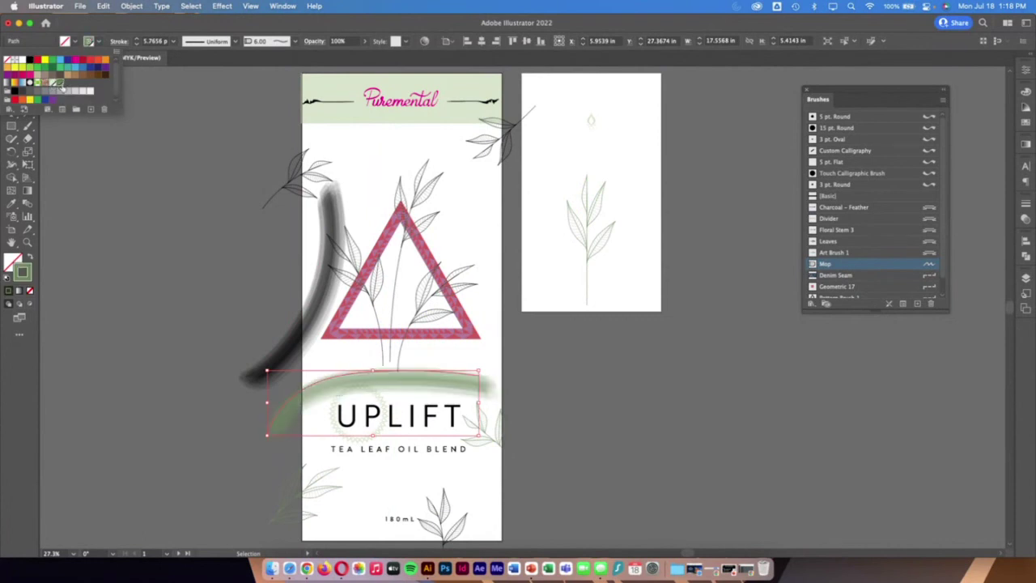
left_click(481, 441)
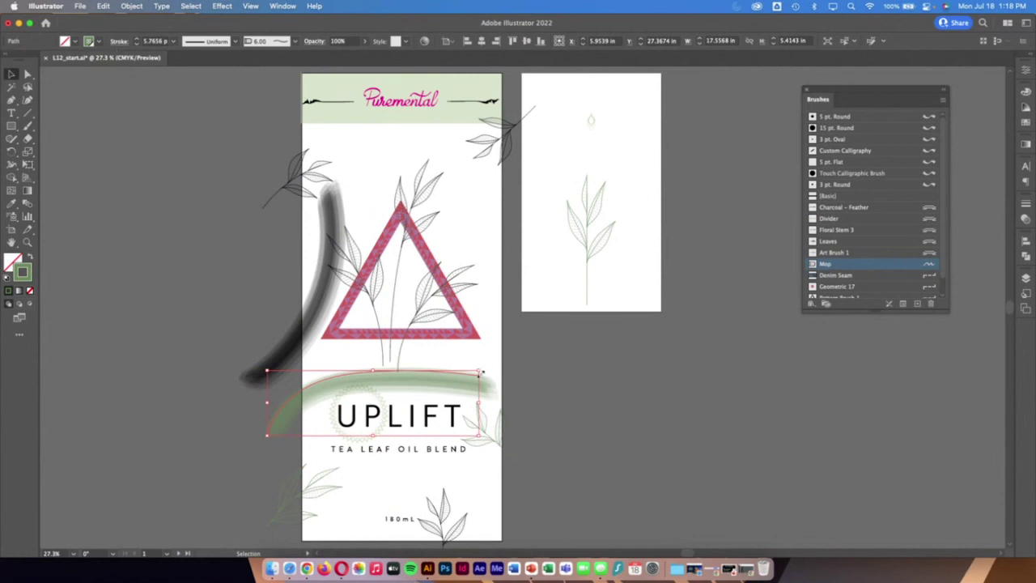
mouse_move(481, 367)
left_mouse_down()
mouse_move(505, 363)
mouse_move(494, 354)
mouse_move(436, 378)
left_mouse_up()
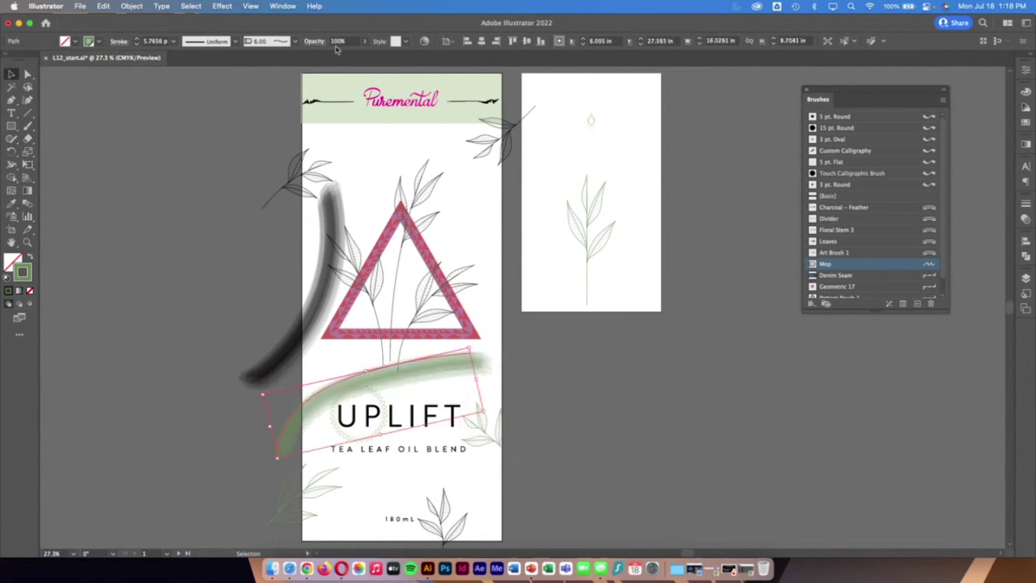
left_click(364, 40)
mouse_move(362, 56)
left_mouse_down()
mouse_move(332, 57)
mouse_move(342, 57)
left_mouse_up()
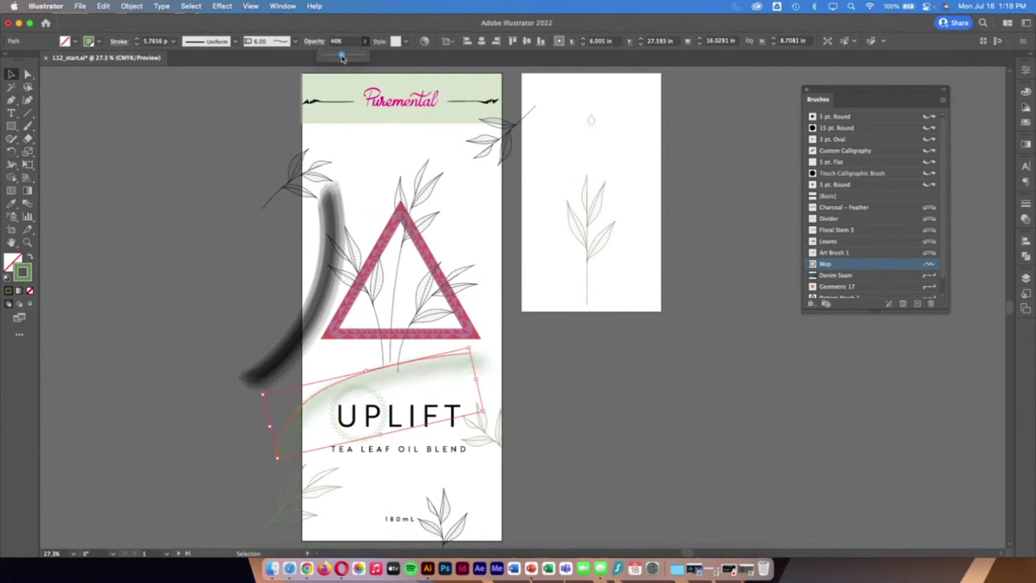
Fade the dark curved stroke to 20%, recolour it light green, and move it onto the label
left_click(330, 192)
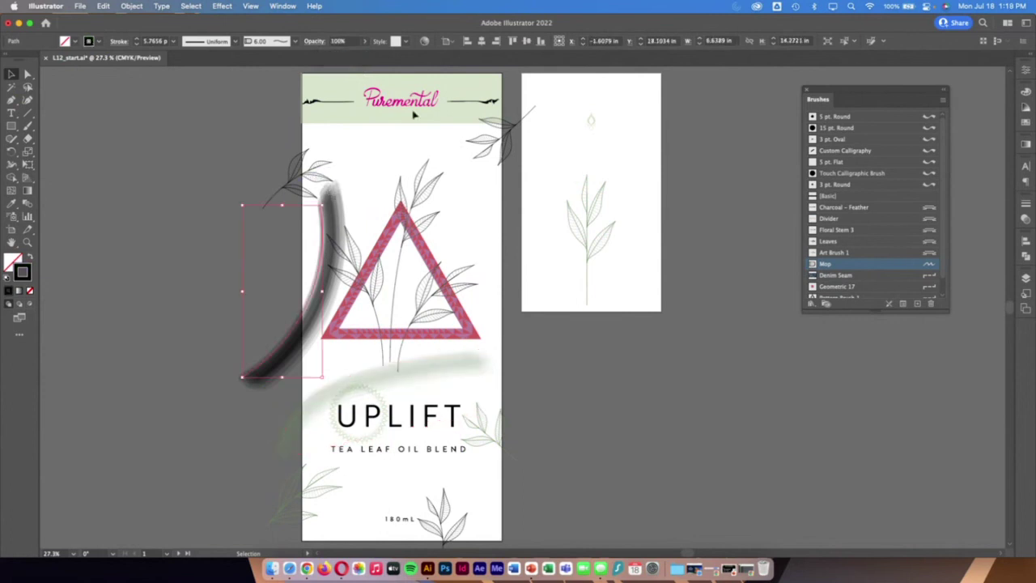
left_click(365, 40)
left_click(333, 55)
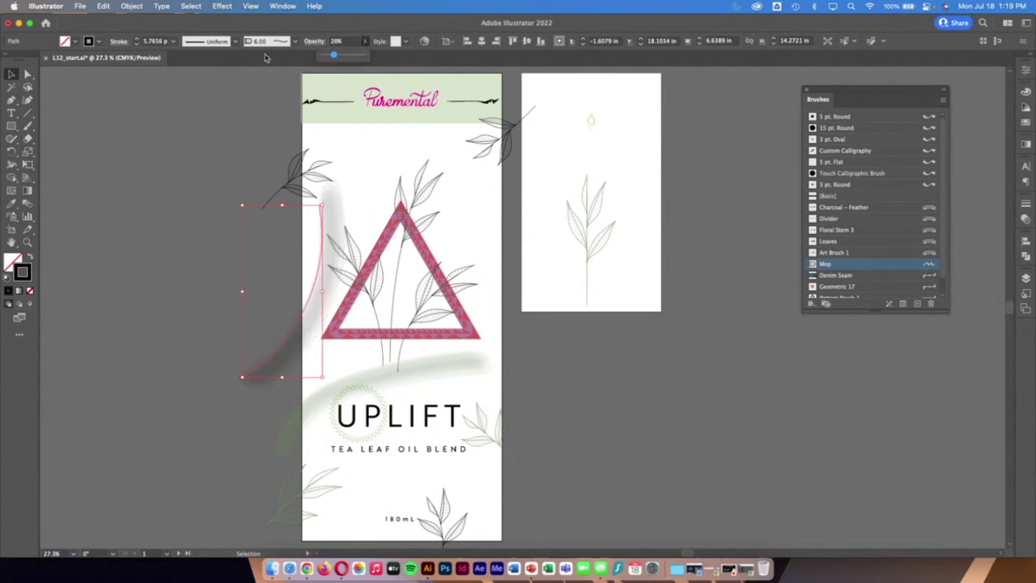
left_click(98, 41)
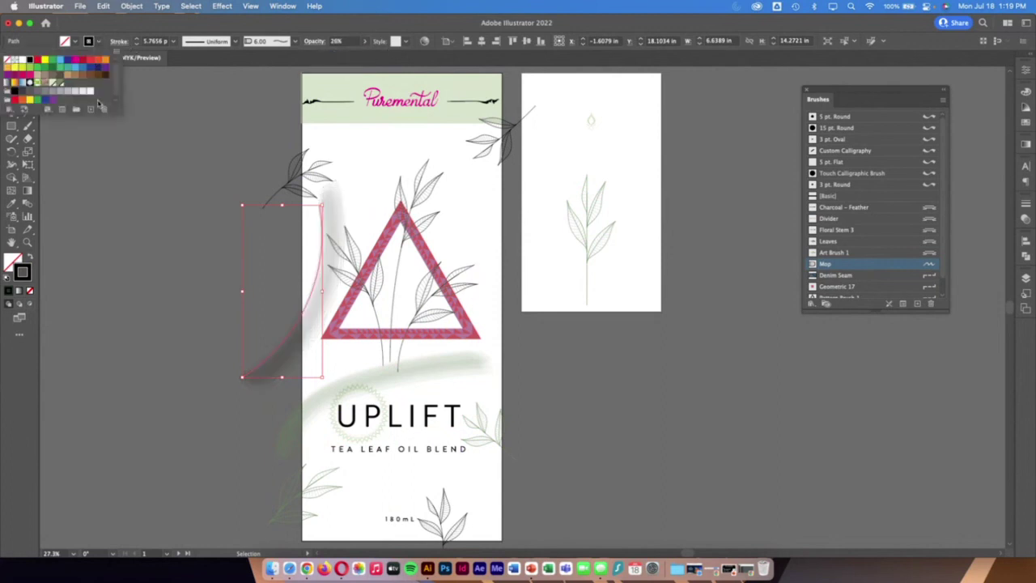
left_click(58, 84)
left_click(536, 305)
mouse_move(315, 229)
left_mouse_down()
mouse_move(371, 220)
mouse_move(356, 198)
mouse_move(354, 157)
mouse_move(337, 177)
left_mouse_up()
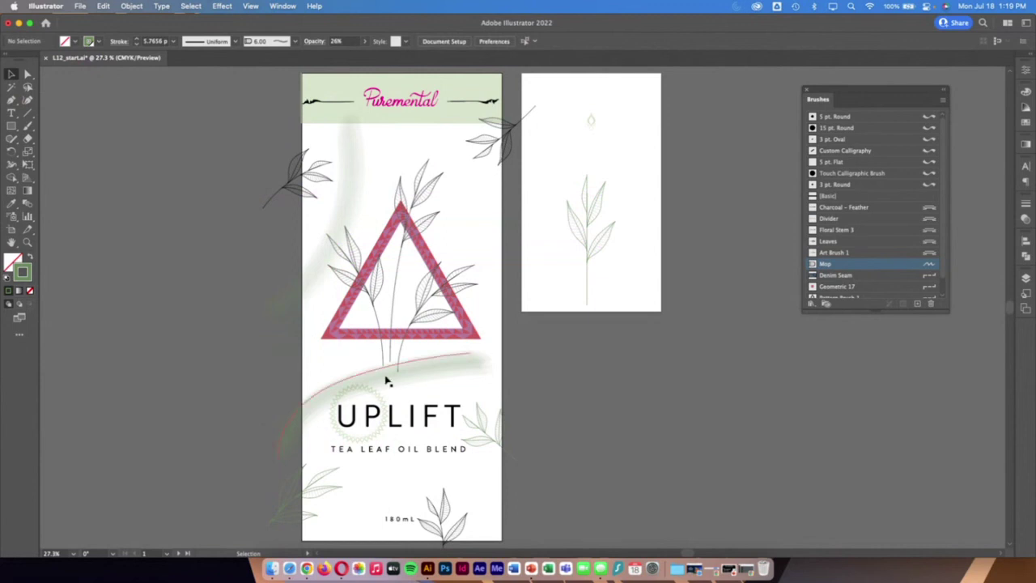
Zoom in on the leaves and paint a pale green Blob Brush fill into the upper-left leaf
left_click(26, 242)
left_click_drag(392, 177, 611, 300)
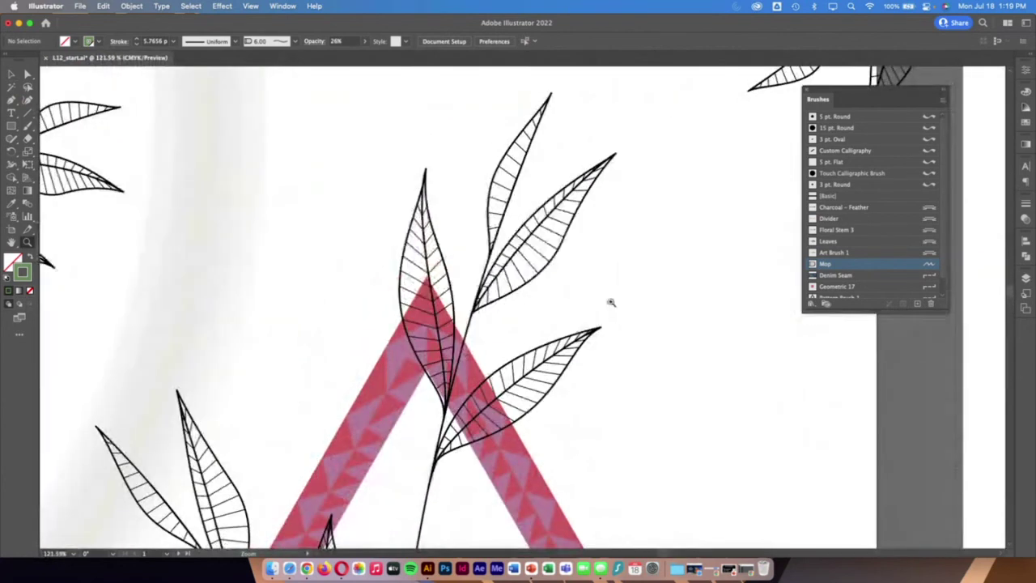
left_click(27, 126)
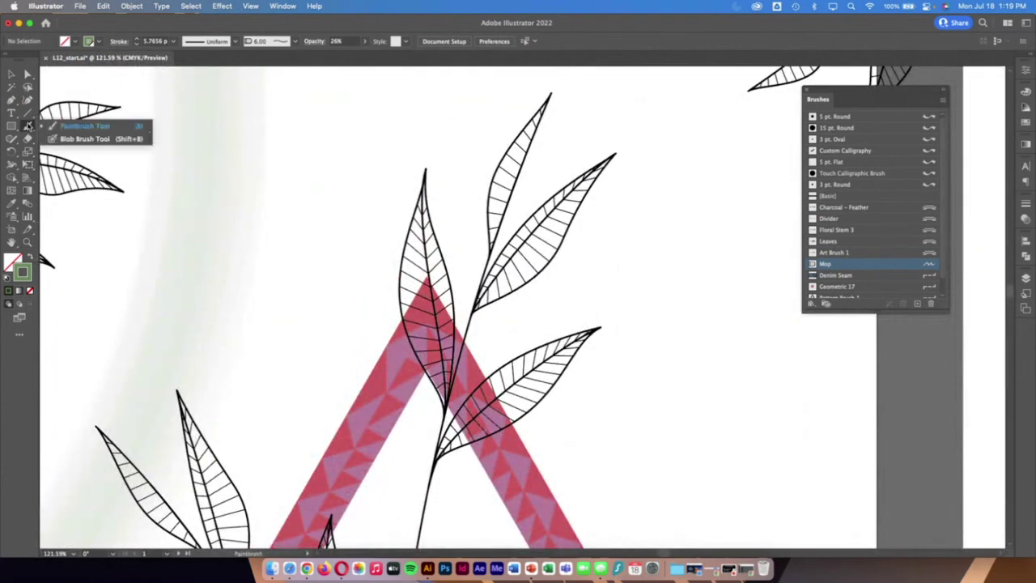
left_click(96, 139)
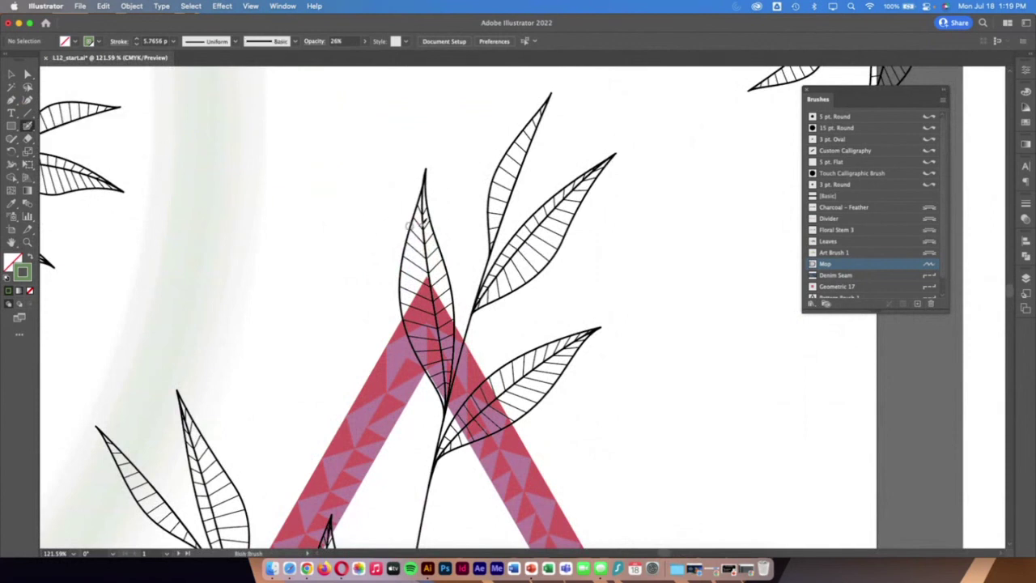
mouse_move(479, 259)
left_mouse_down()
mouse_move(489, 277)
mouse_move(479, 301)
mouse_move(515, 286)
mouse_move(567, 195)
mouse_move(611, 157)
mouse_move(553, 196)
mouse_move(483, 305)
left_mouse_up()
mouse_move(490, 245)
left_mouse_down()
mouse_move(546, 100)
mouse_move(507, 154)
mouse_move(494, 243)
mouse_move(528, 132)
mouse_move(499, 211)
left_mouse_up()
left_click(11, 74)
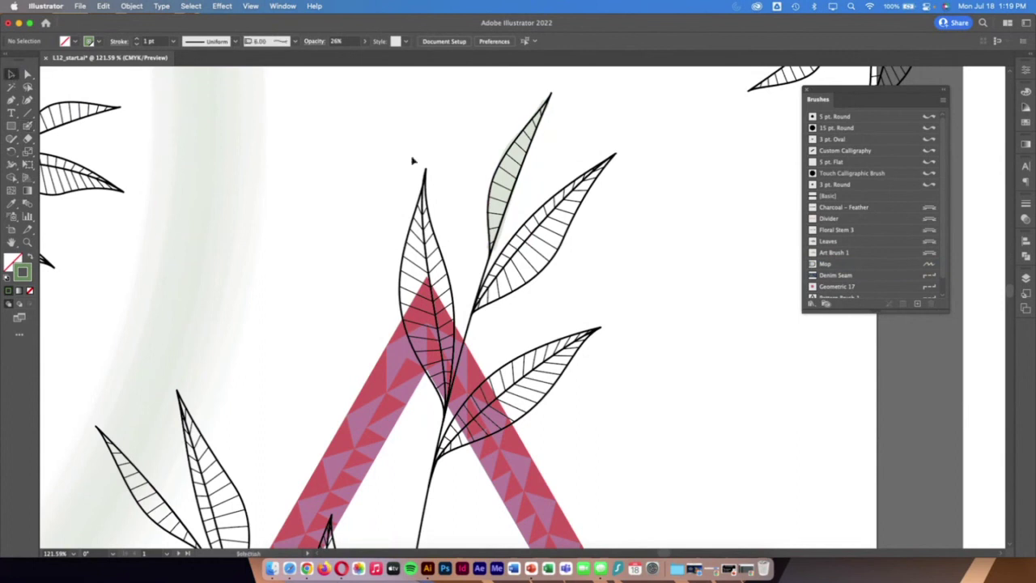
left_click(519, 162)
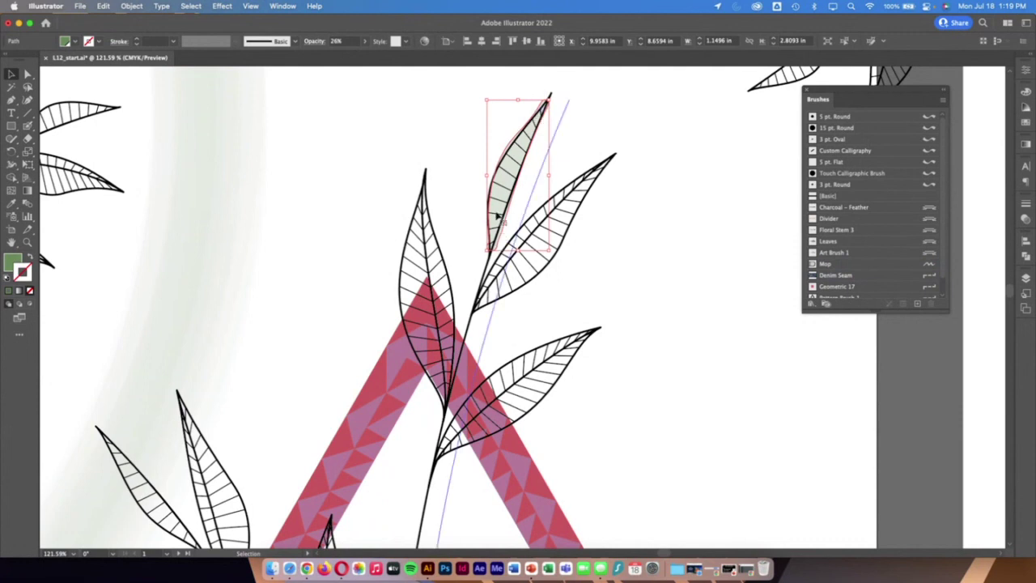
left_click_drag(486, 175, 482, 175)
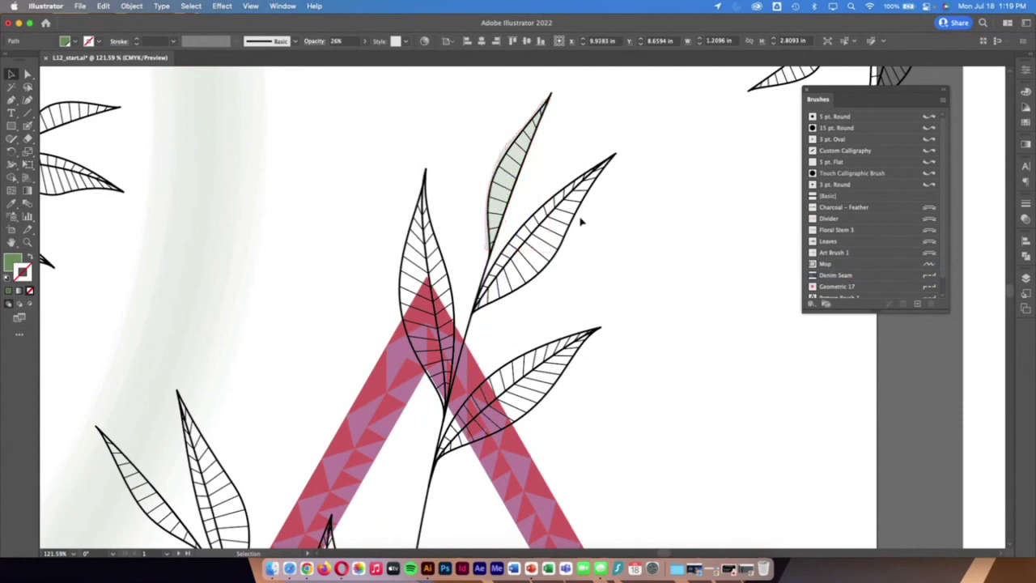
left_click(586, 155)
Fill the right leaf from base to tip with green Blob Brush strokes
left_click(26, 125)
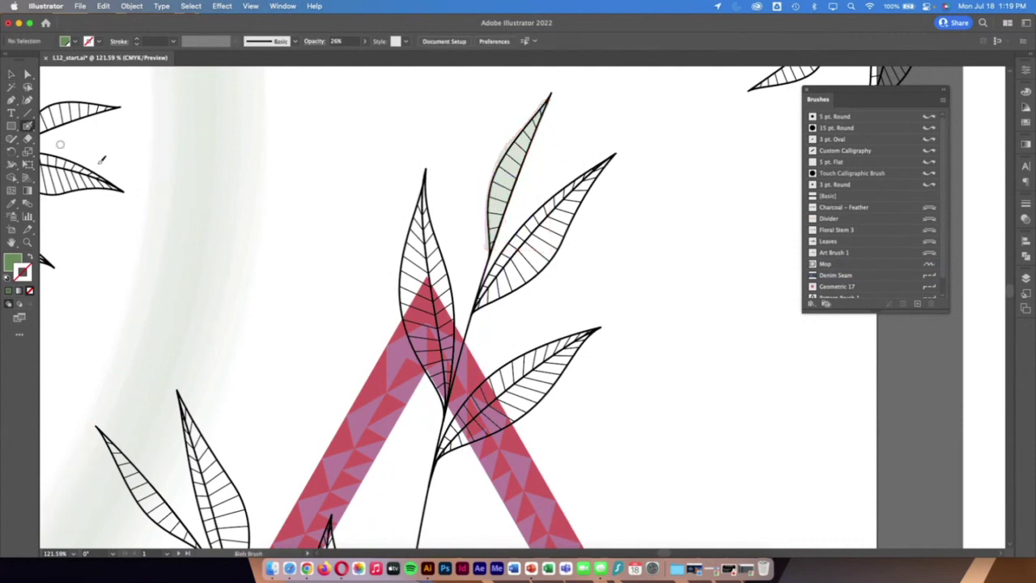
mouse_move(476, 305)
left_mouse_down()
mouse_move(535, 282)
mouse_move(620, 155)
mouse_move(536, 214)
mouse_move(478, 308)
mouse_move(541, 251)
mouse_move(598, 170)
mouse_move(488, 299)
mouse_move(547, 212)
mouse_move(509, 272)
mouse_move(530, 235)
left_mouse_up()
left_click_drag(518, 274, 535, 250)
mouse_move(508, 294)
left_mouse_down()
mouse_move(559, 243)
mouse_move(575, 199)
mouse_move(558, 236)
left_mouse_up()
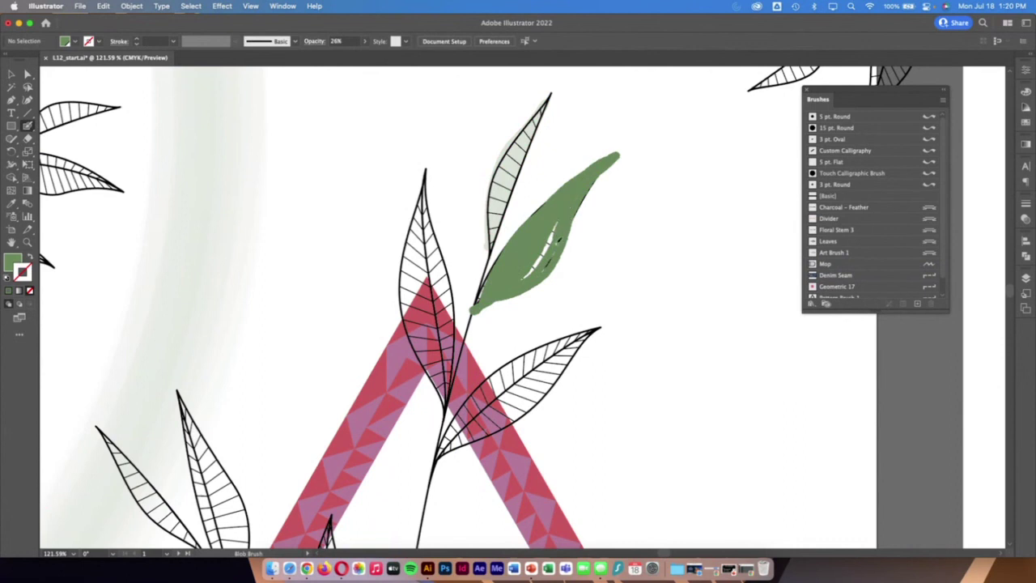
left_click_drag(520, 274, 561, 217)
left_click_drag(517, 273, 507, 279)
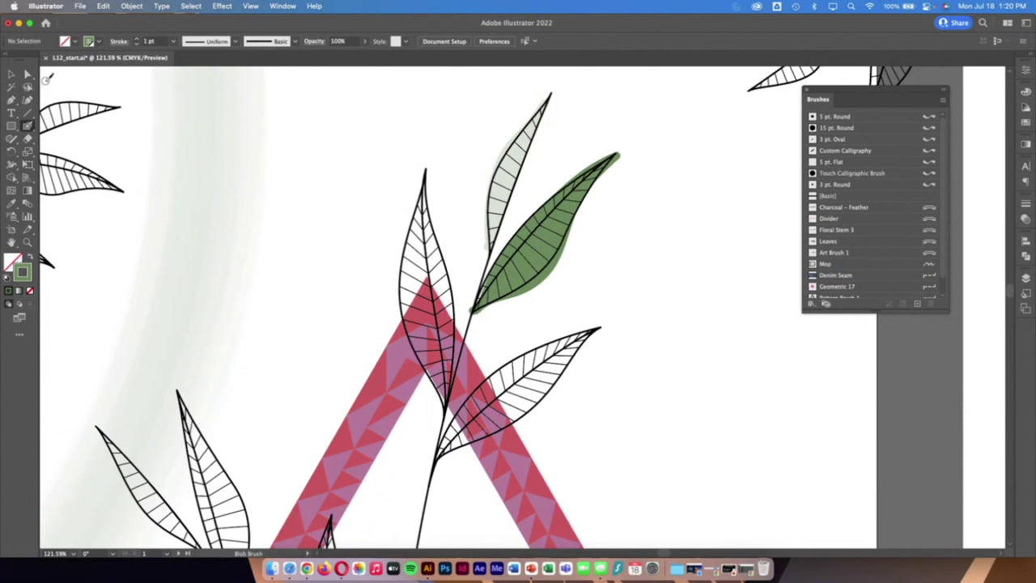
Set the green right leaf fill's opacity to 80% and fit the whole artboard in view
left_click(14, 76)
left_click(551, 282)
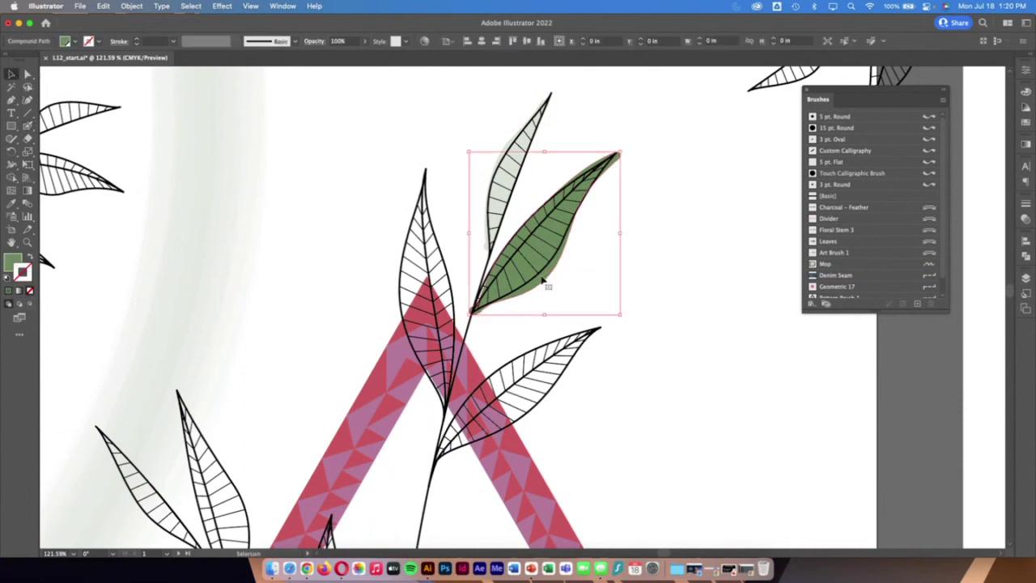
left_click(364, 41)
left_click_drag(366, 58, 354, 59)
left_click(657, 377)
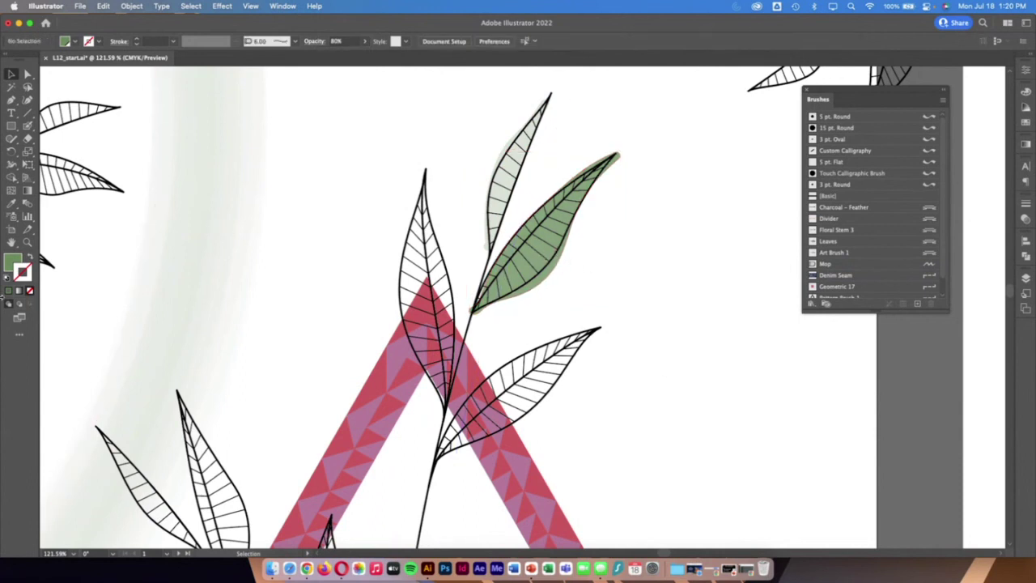
left_click(11, 242)
double_click(11, 242)
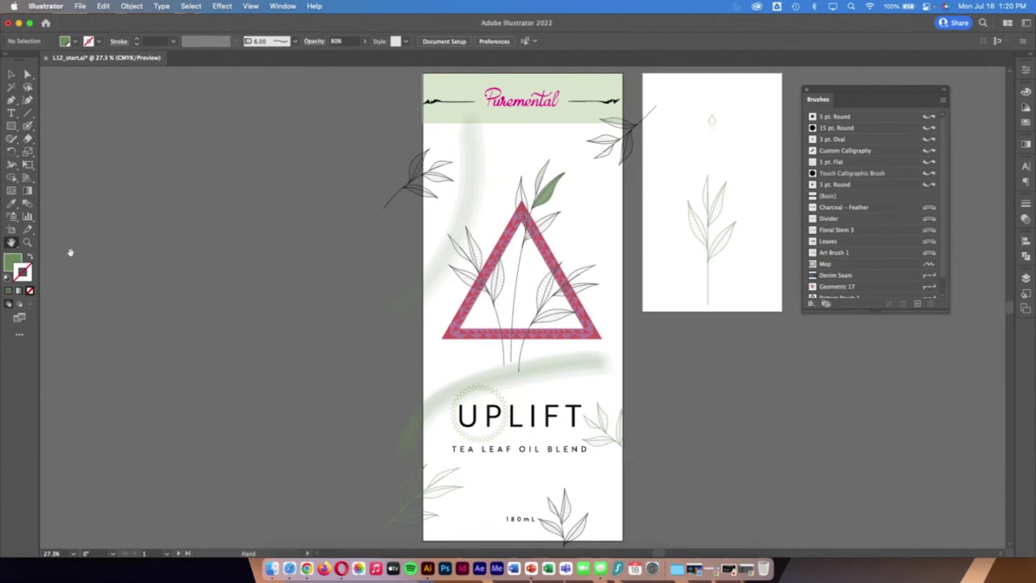
Save the label as an Adobe Illustrator (.ai) copy with the student's surname appended to the file name
left_click(80, 6)
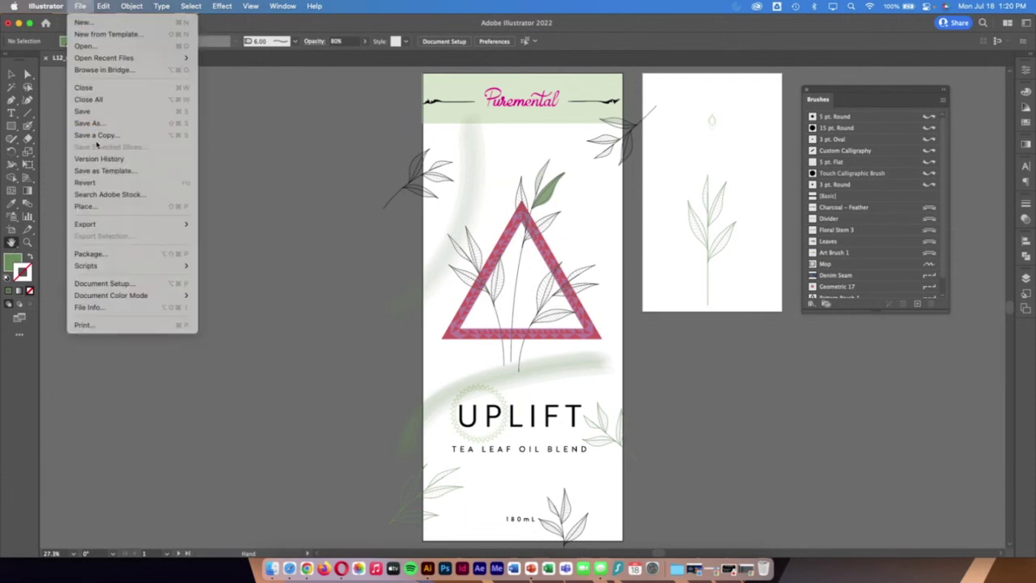
left_click(100, 124)
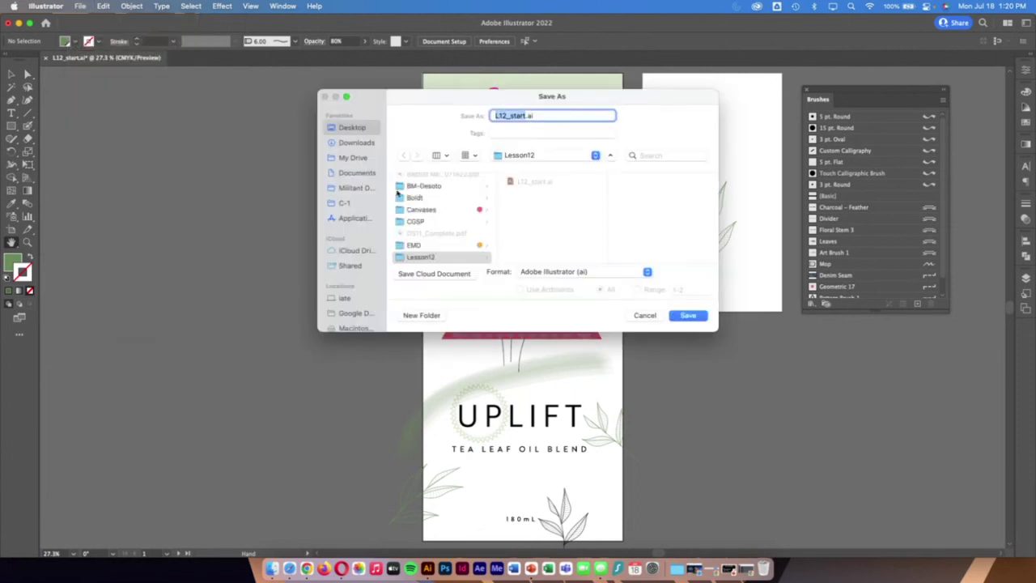
key("Right")
type("-brzinski")
left_click(690, 319)
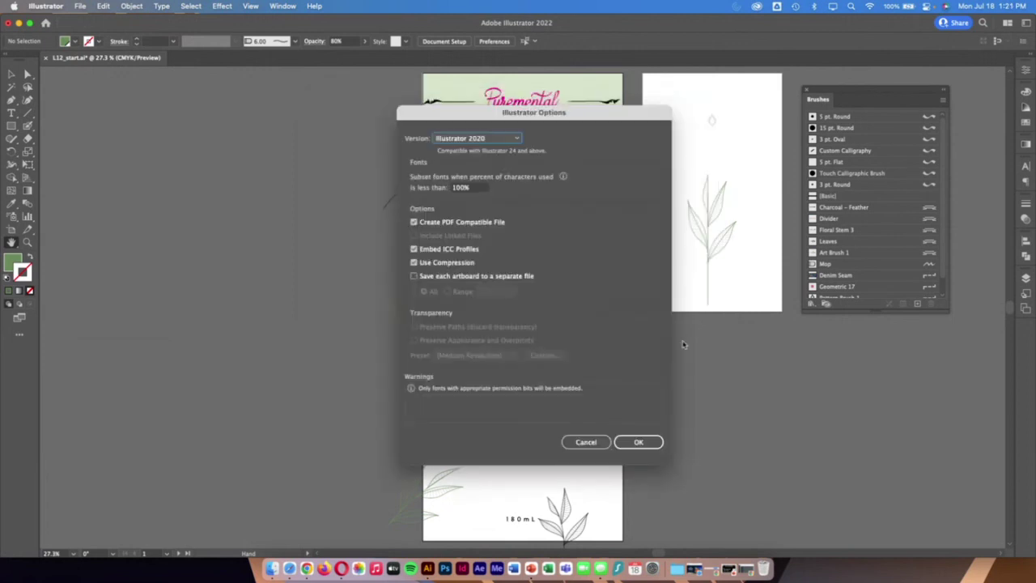
left_click(628, 442)
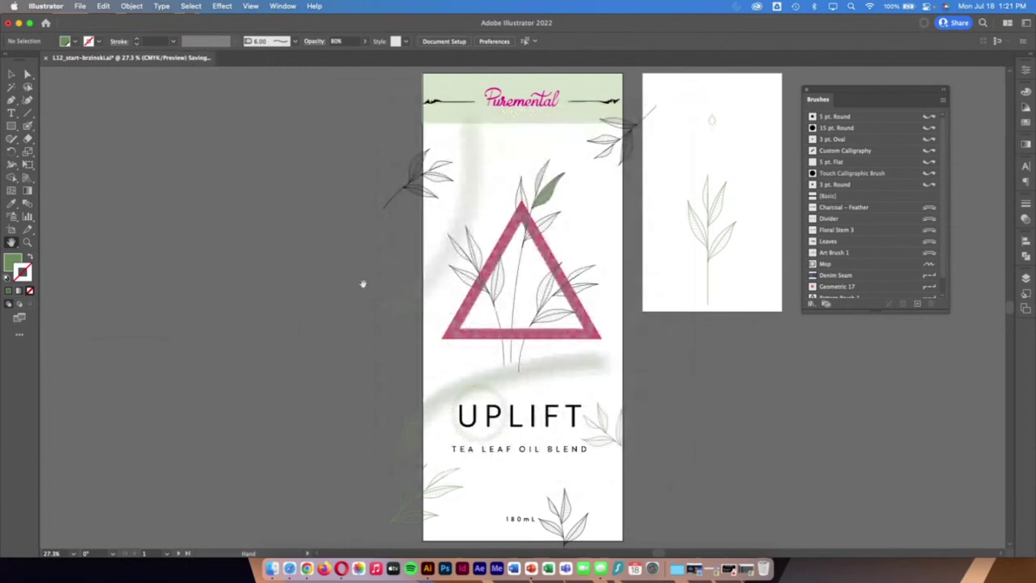
left_click(19, 23)
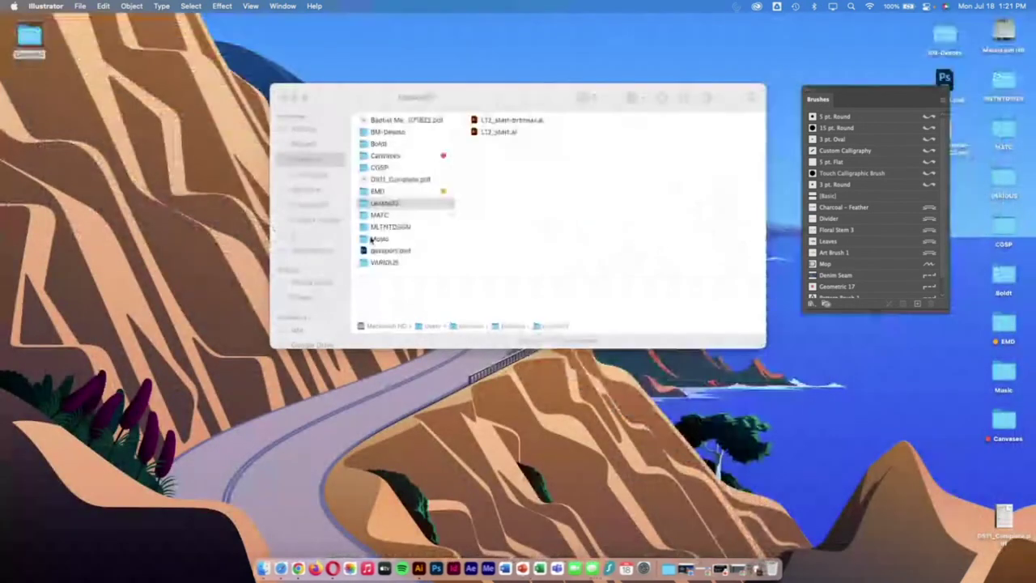
Close the Lesson12 Finder window and restore Chrome on the Blackboard Self Portrait project page
left_click(283, 97)
left_click(302, 573)
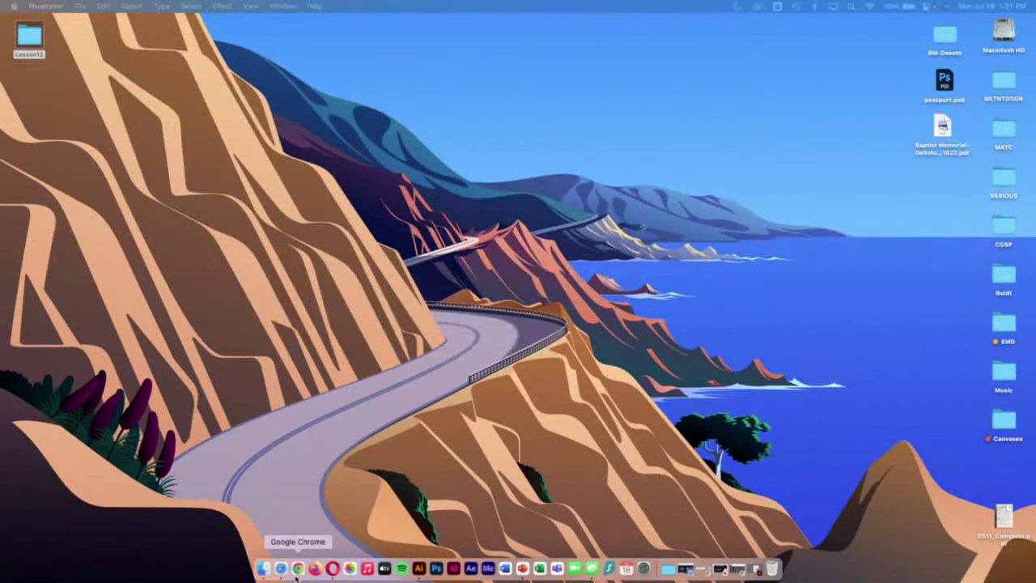
left_click(739, 569)
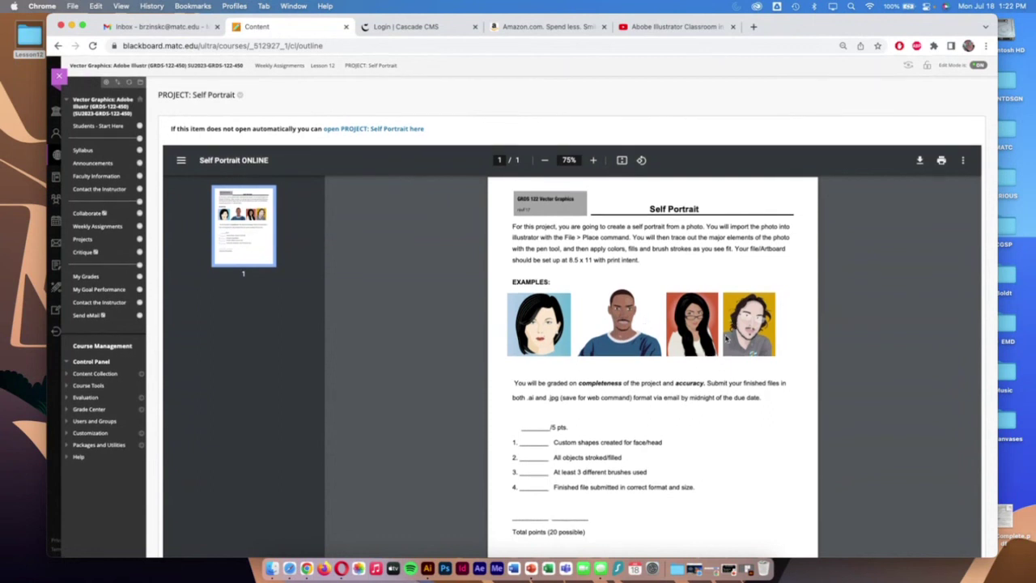
scroll(727, 335, "down", 1)
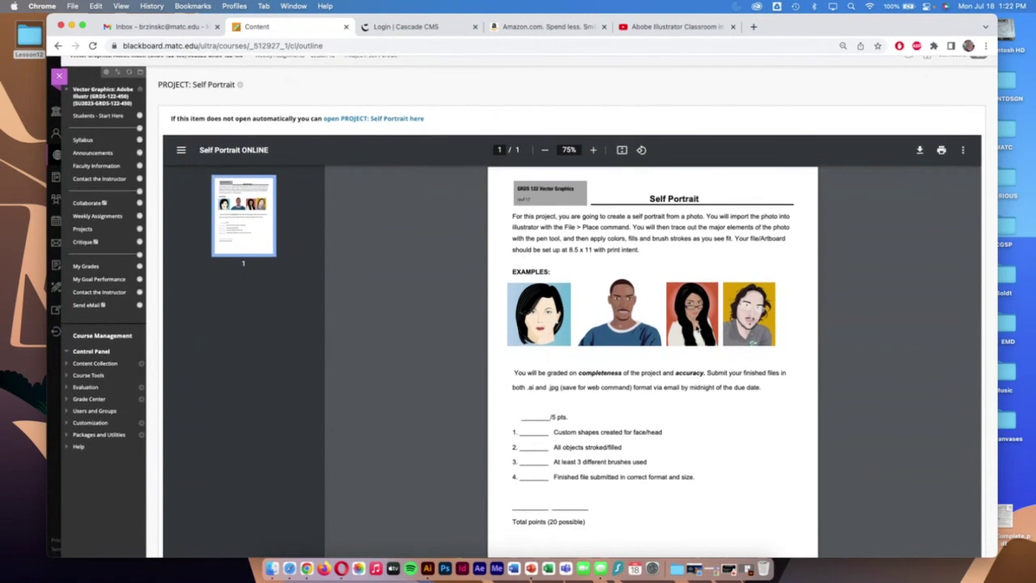